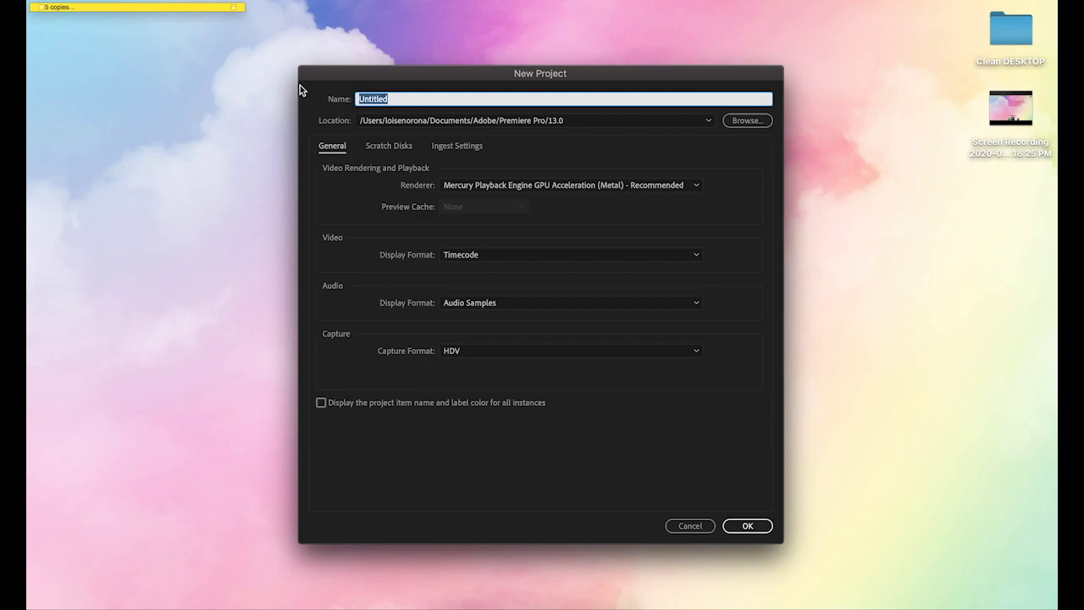
Step: Create the project "Tutorial Itaewon" and import MVI_1898.MP4 from the Clean DESKTOP folder
type("Tutorial Itaewon")
left_click(758, 524)
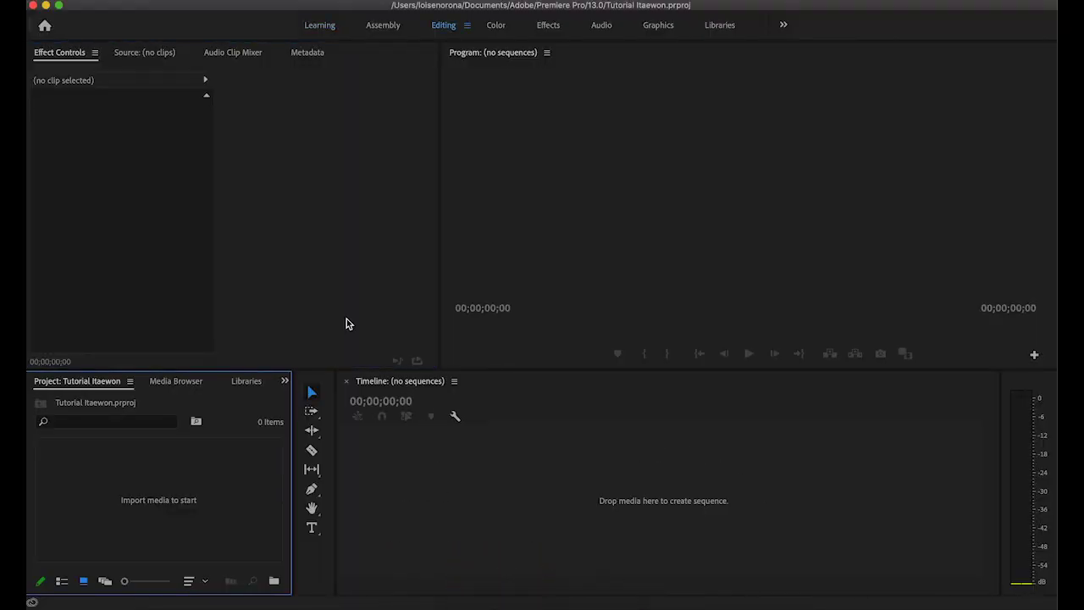
mouse_move(451, 597)
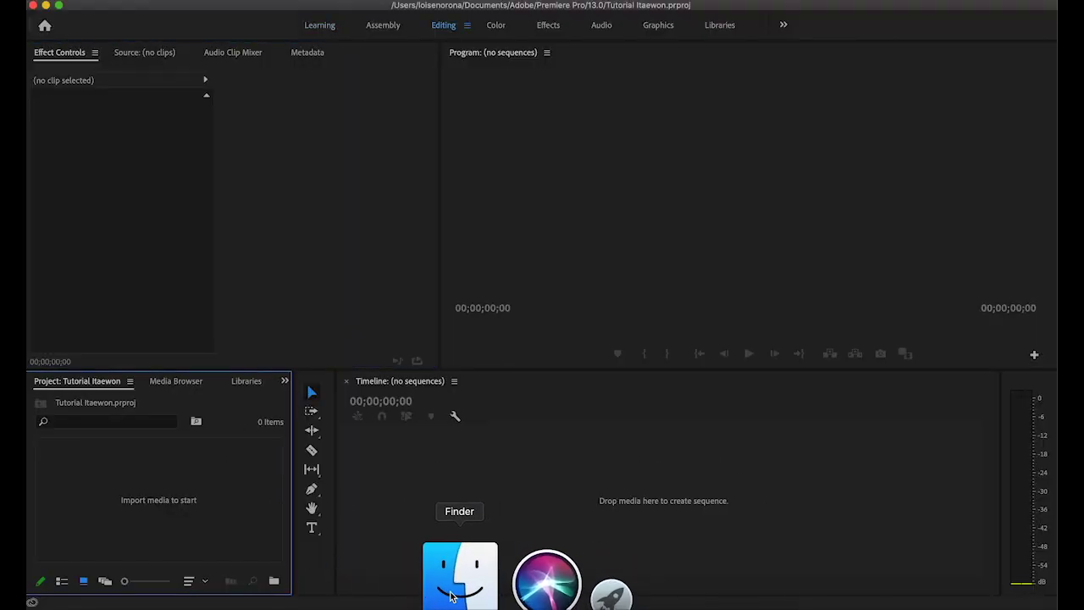
left_click(452, 598)
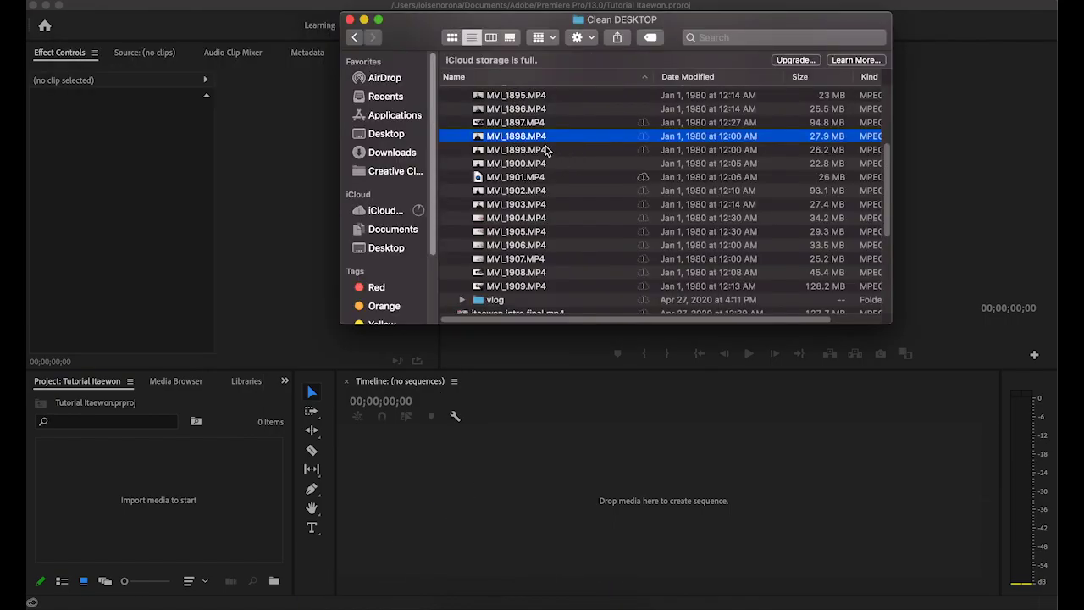
left_click_drag(540, 142, 161, 449)
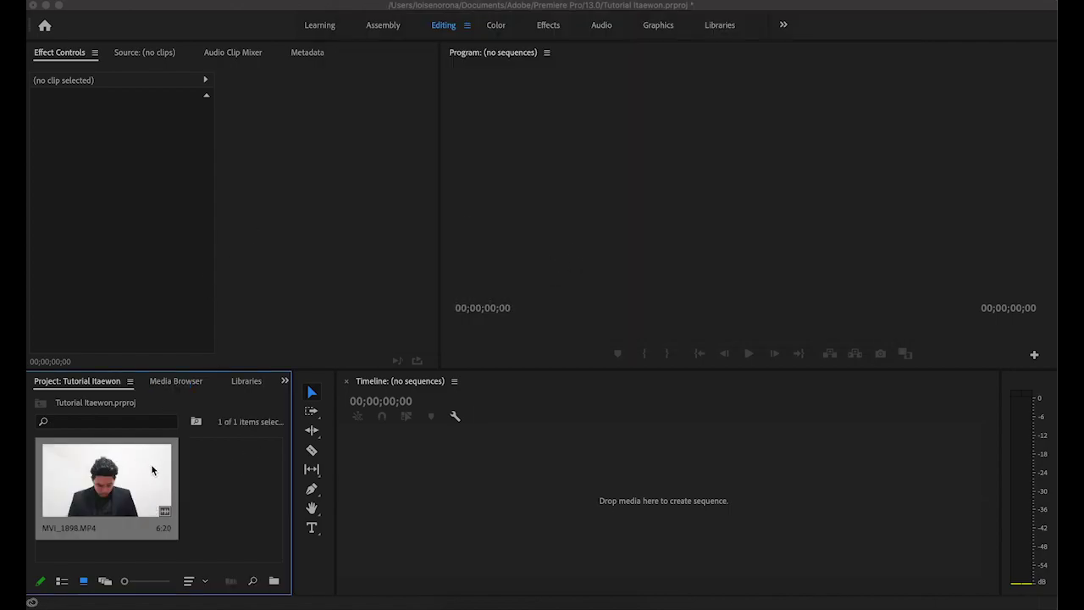
Step: Create a sequence from MVI_1898.MP4 and delete the unwanted opening section of the clip
left_click(72, 466)
left_click_drag(149, 488, 457, 478)
left_click(557, 497)
key("Delete")
Step: Cut the timeline clip at 00:00:02:24 and delete everything after the cut
left_click(573, 414)
mouse_move(576, 415)
left_mouse_down()
mouse_move(609, 416)
mouse_move(576, 416)
mouse_move(575, 428)
mouse_move(591, 426)
left_mouse_up()
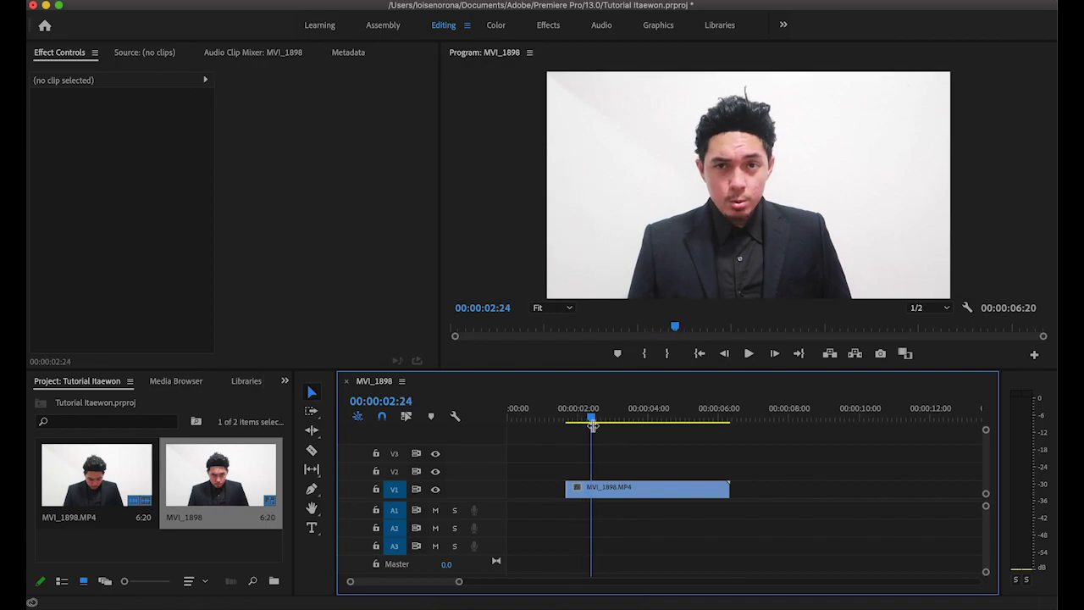
left_click(625, 488)
key("Delete")
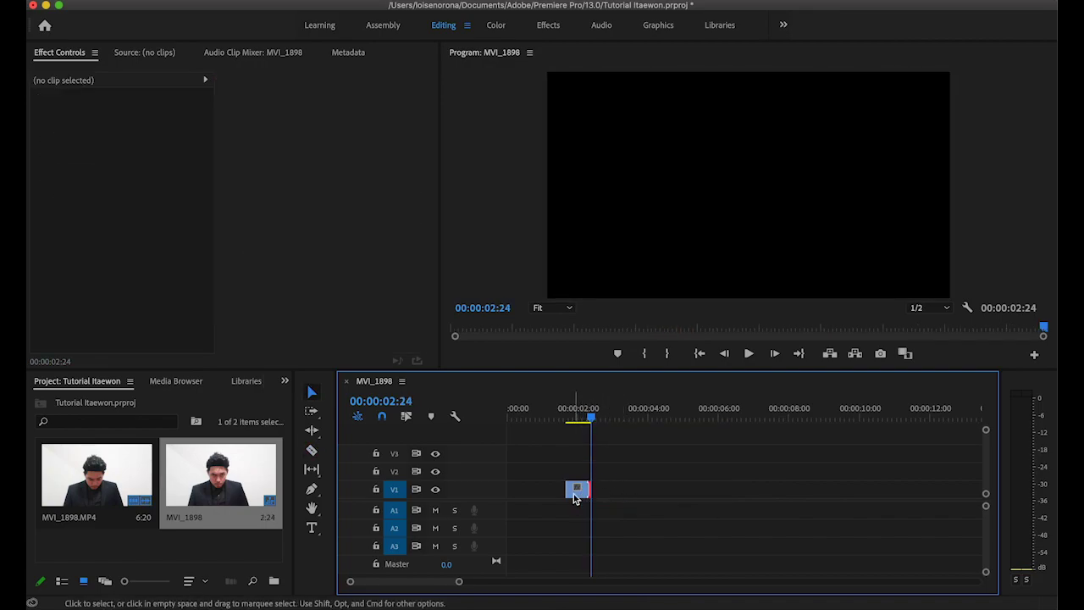
Step: Move the trimmed clip to the start of the timeline and play it back
left_click(578, 491)
left_click_drag(581, 498, 523, 498)
key("Home")
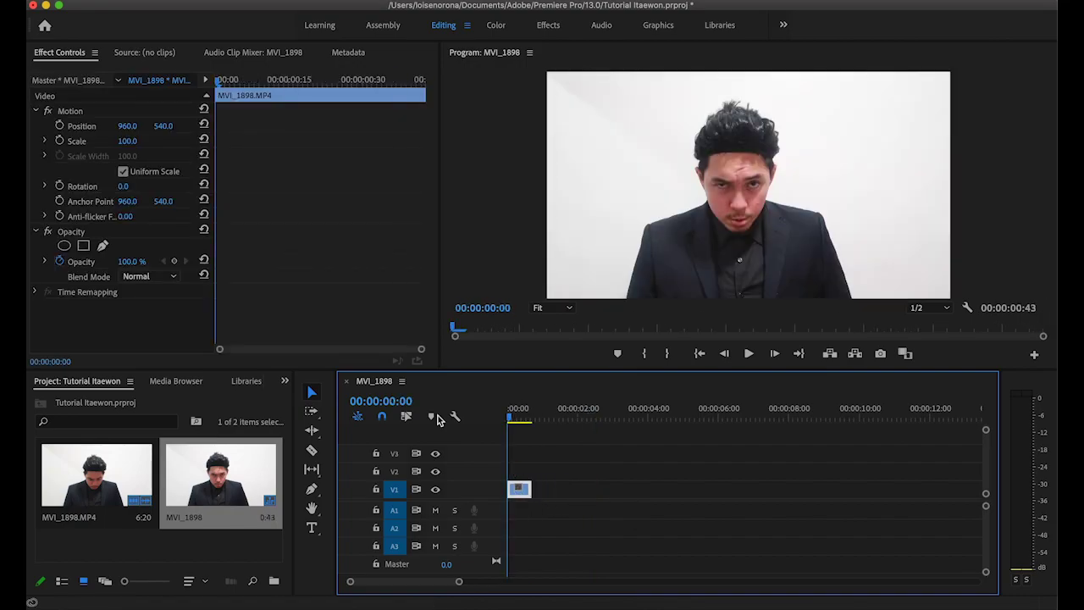
key("space")
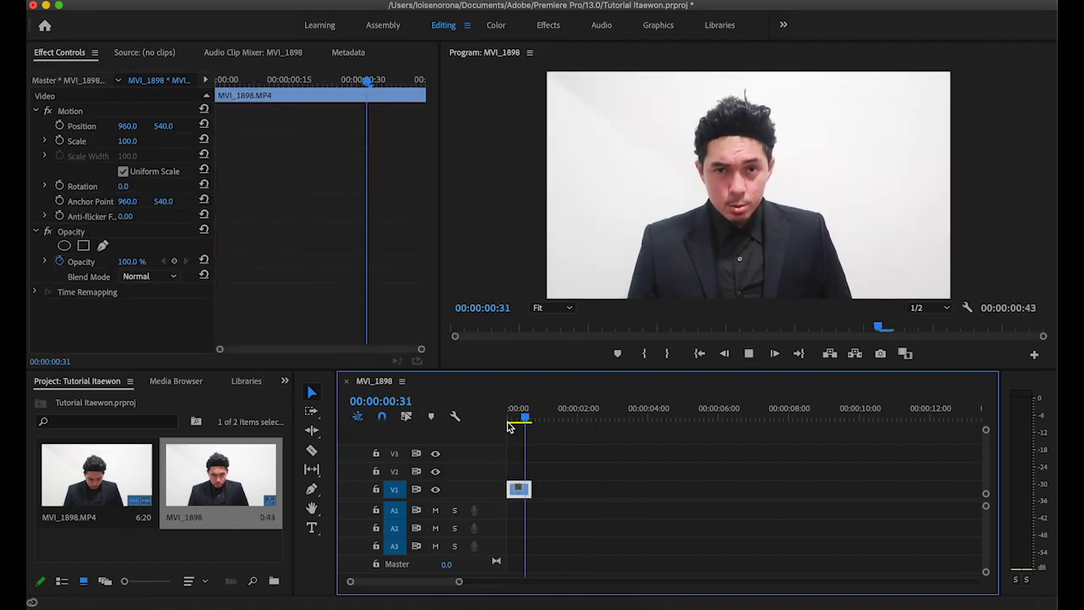
key("Home")
key("space")
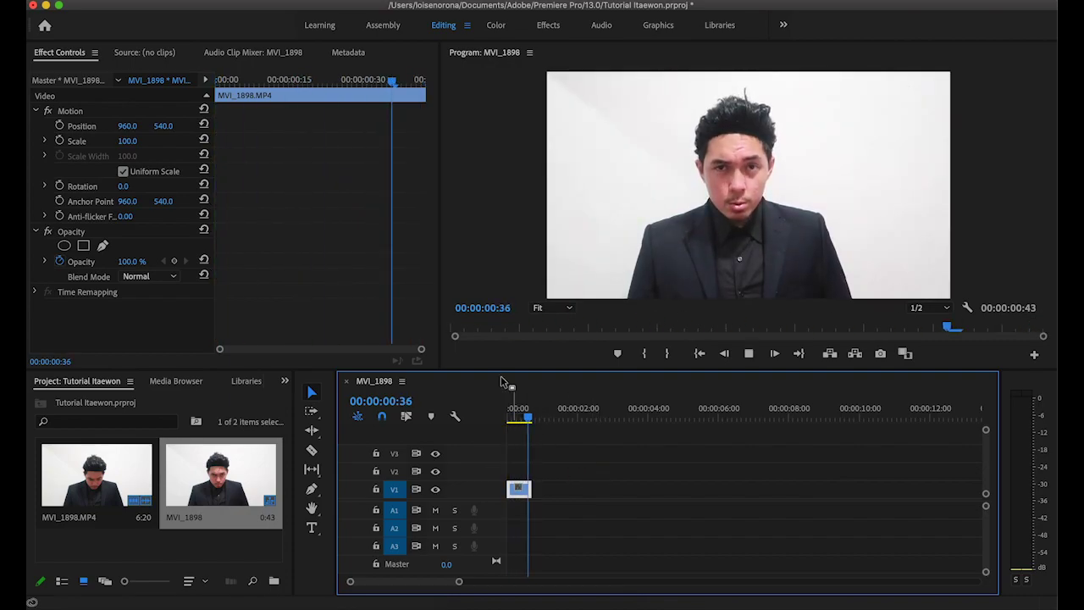
Step: Set the timeline clip's speed to 50% and play the slowed clip back from the start
right_click(521, 492)
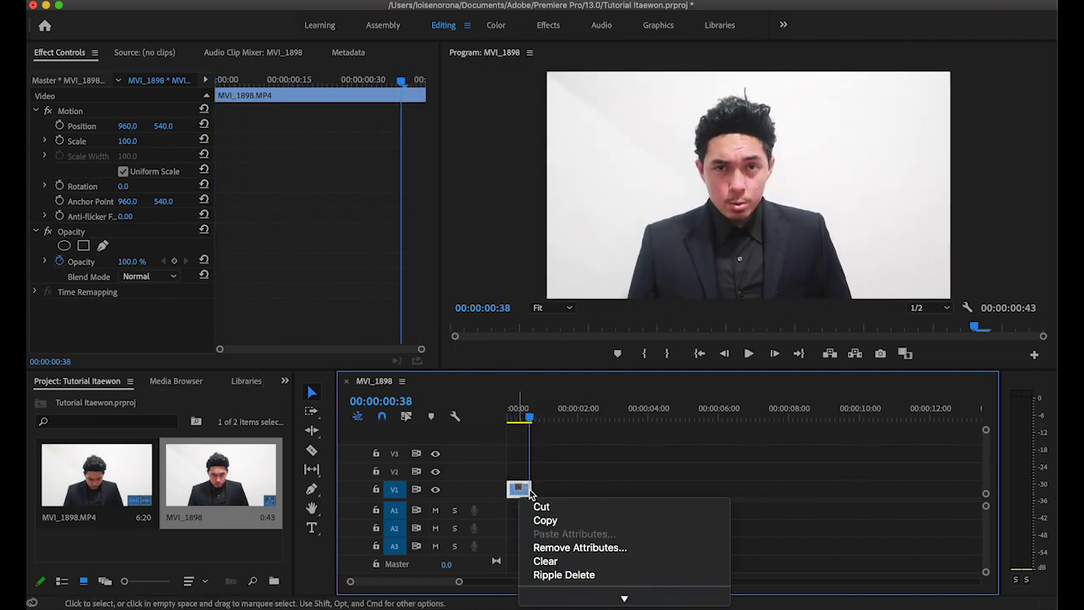
mouse_move(574, 602)
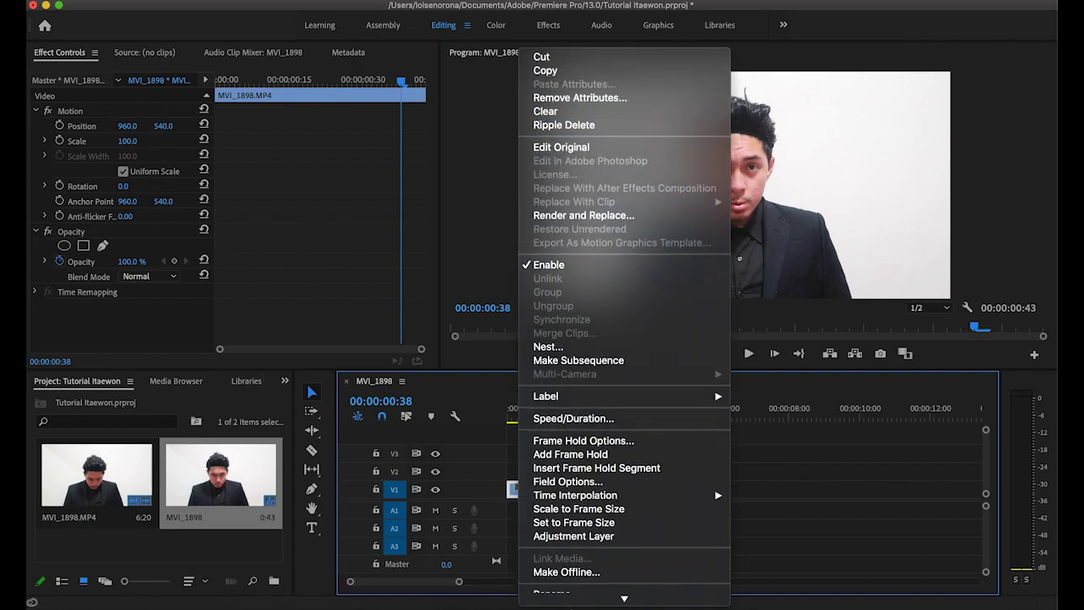
left_click(576, 378)
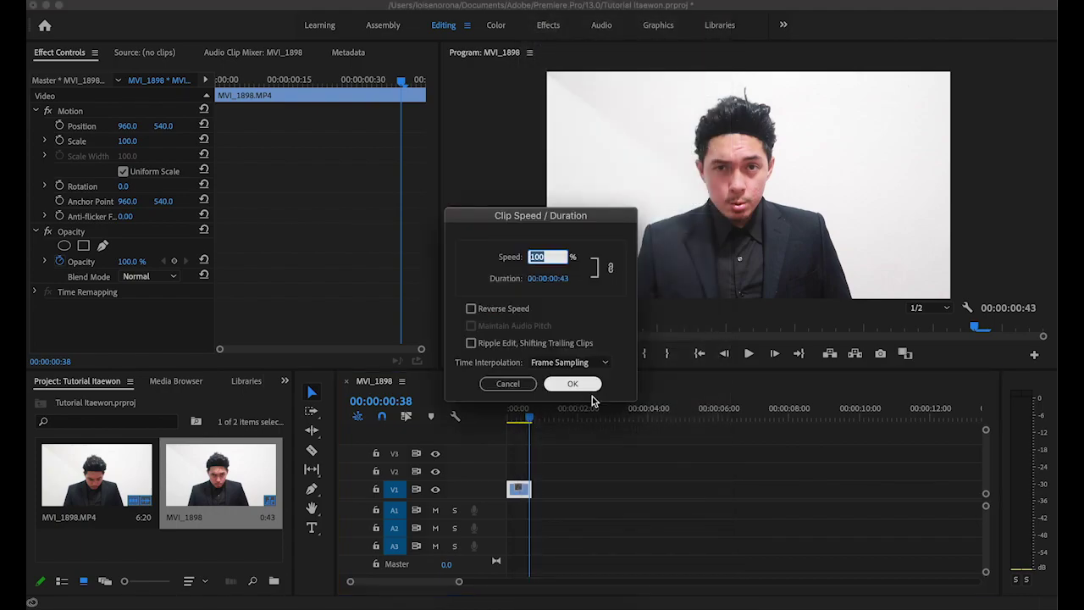
type("50")
left_click(581, 388)
left_click(536, 421)
left_click_drag(537, 421, 518, 421)
key("space")
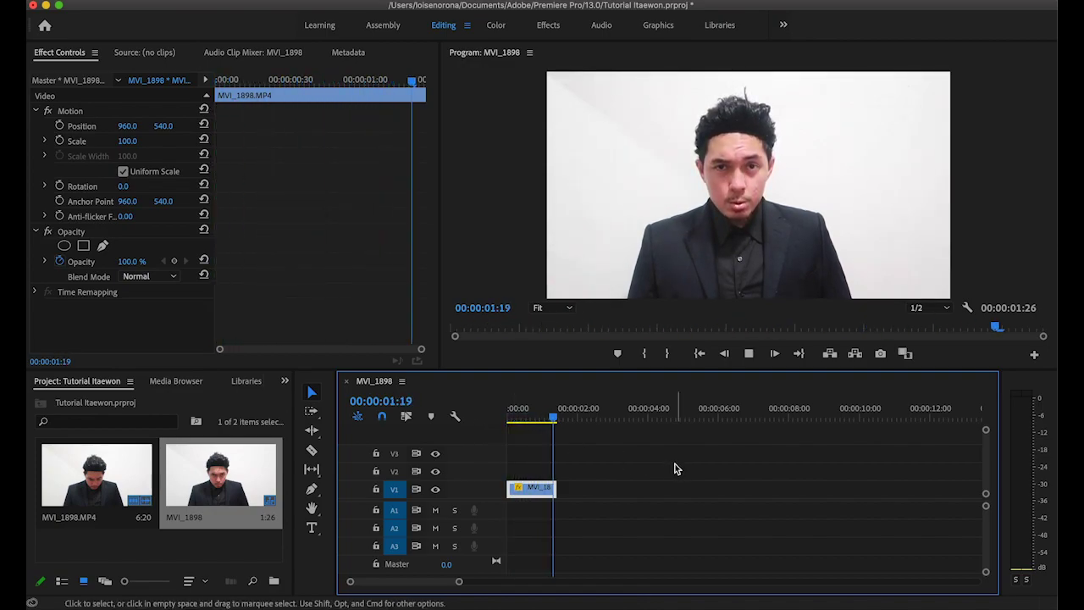
left_click(555, 413)
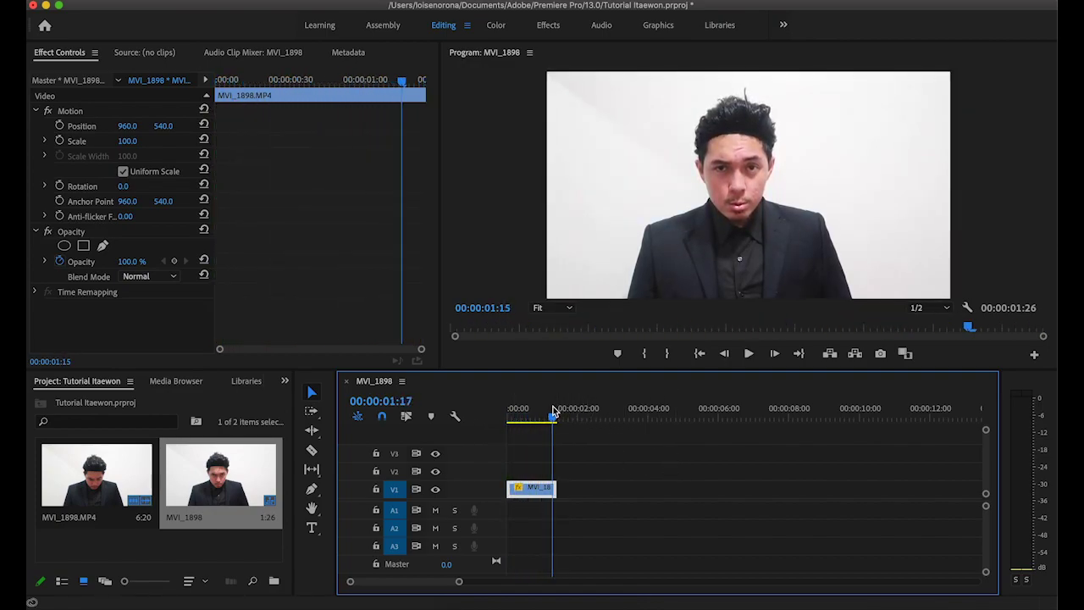
key("space")
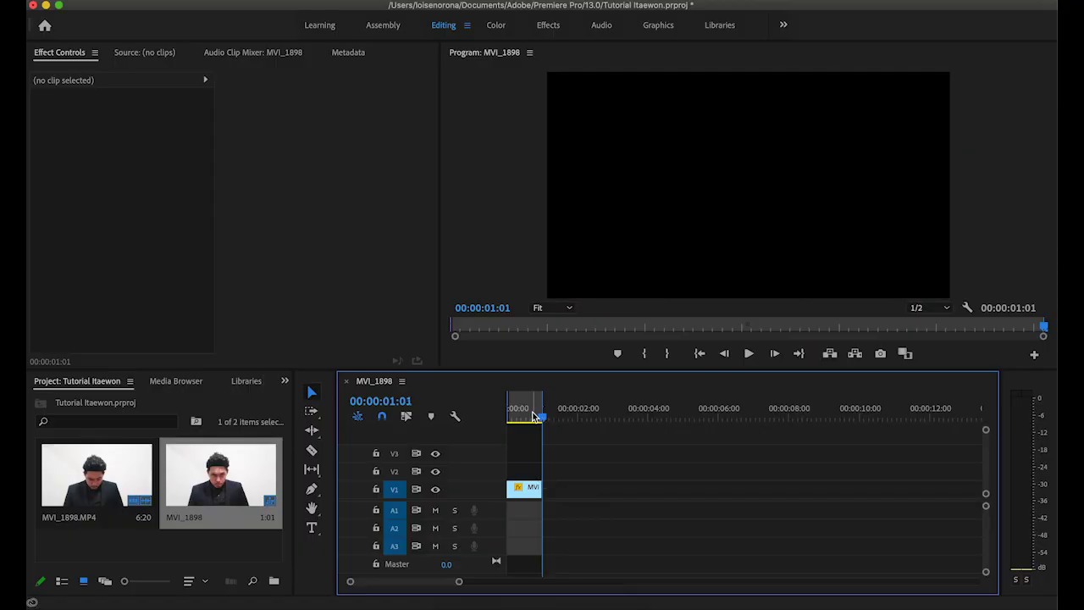
Step: Start a media export of the sequence and set its format to JPEG
mouse_move(518, 416)
left_mouse_down()
mouse_move(533, 416)
mouse_move(508, 421)
left_mouse_up()
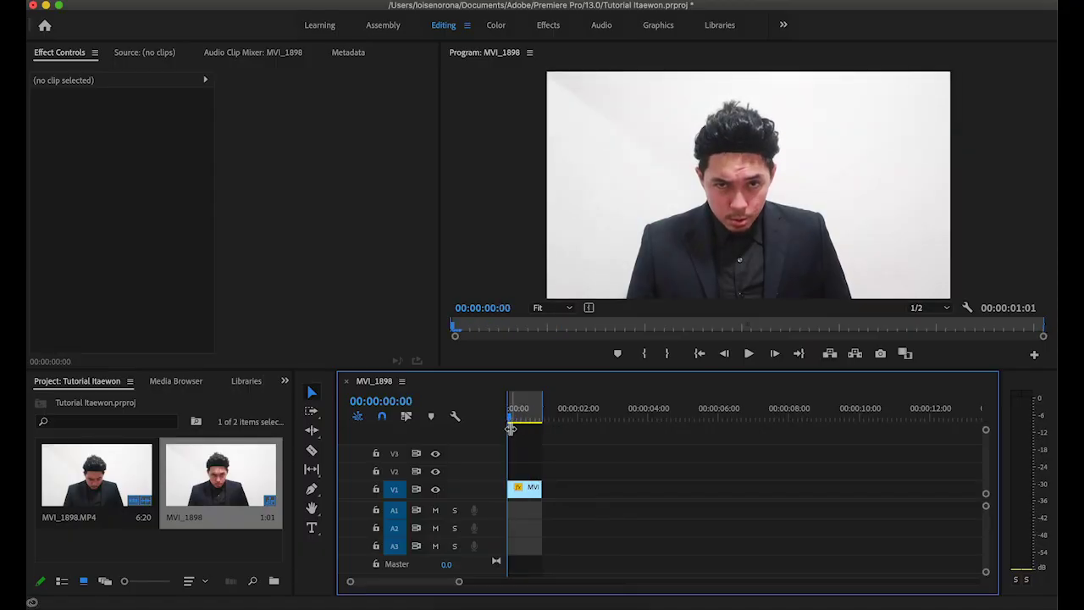
left_click(150, 2)
mouse_move(238, 347)
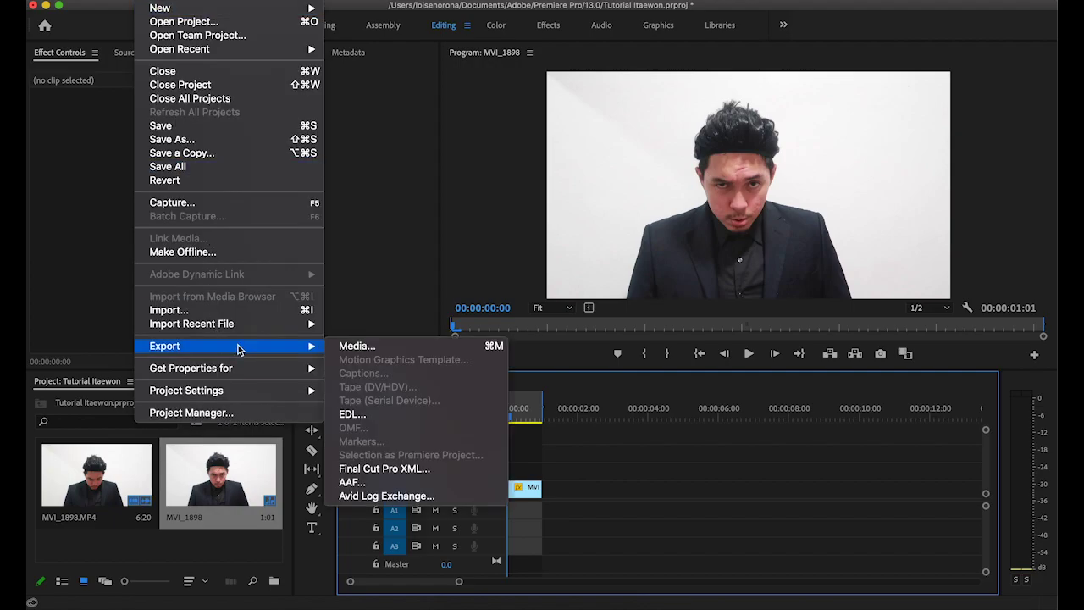
left_click(354, 349)
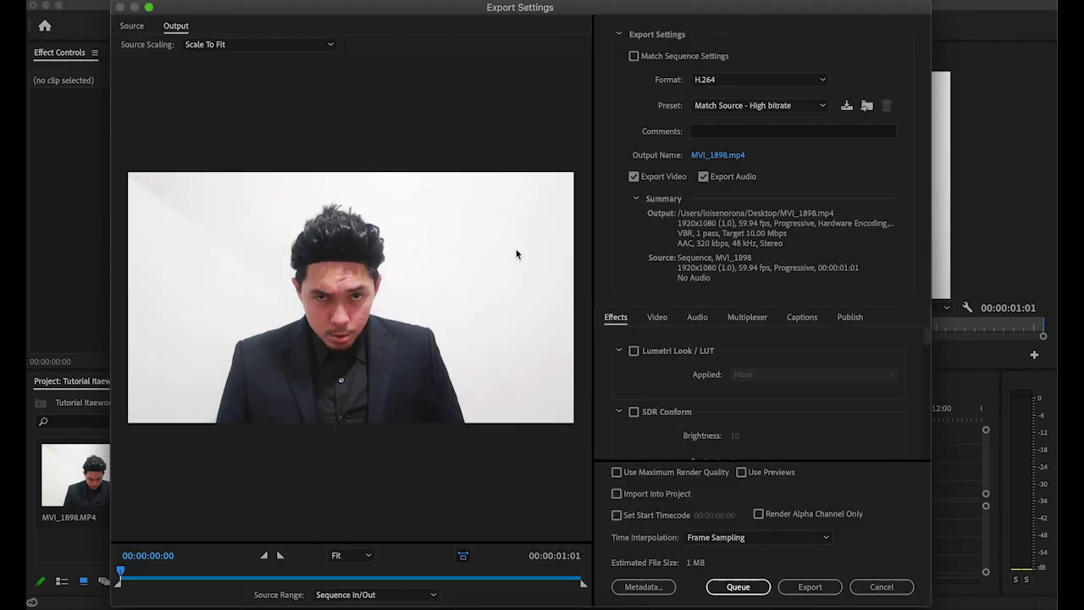
left_click(782, 83)
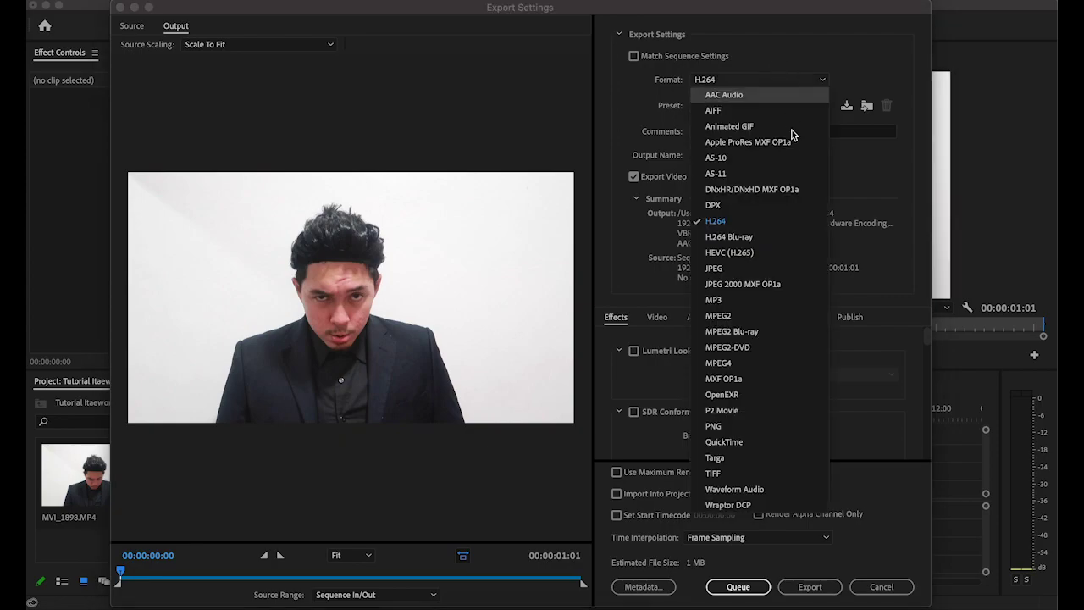
left_click(771, 269)
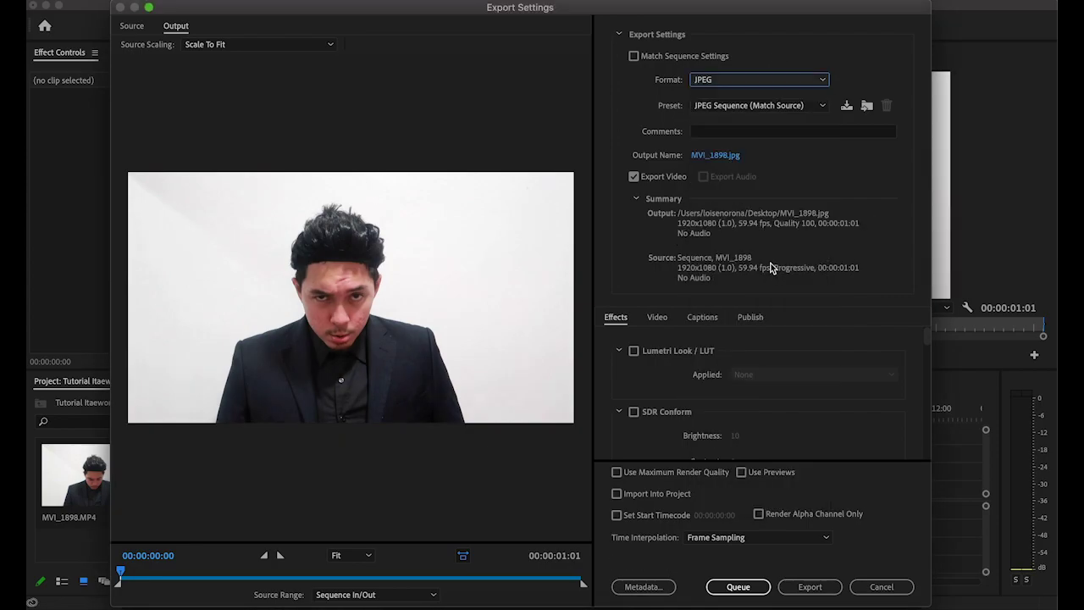
Step: Export the JPEG sequence as MVI_1898 into a new Desktop folder named with the subject's first name
left_click(728, 157)
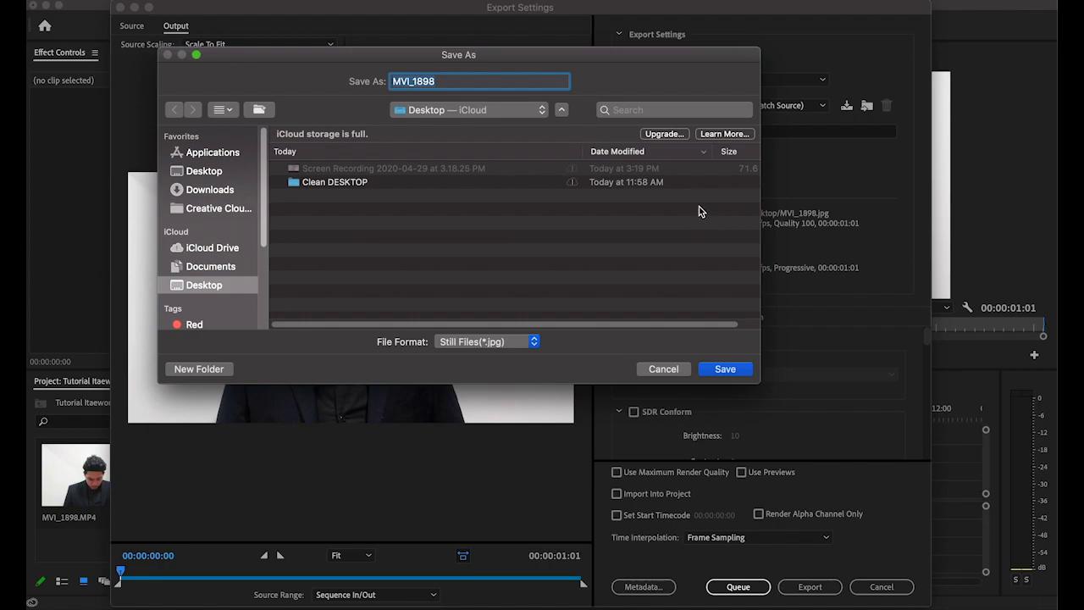
left_click(206, 369)
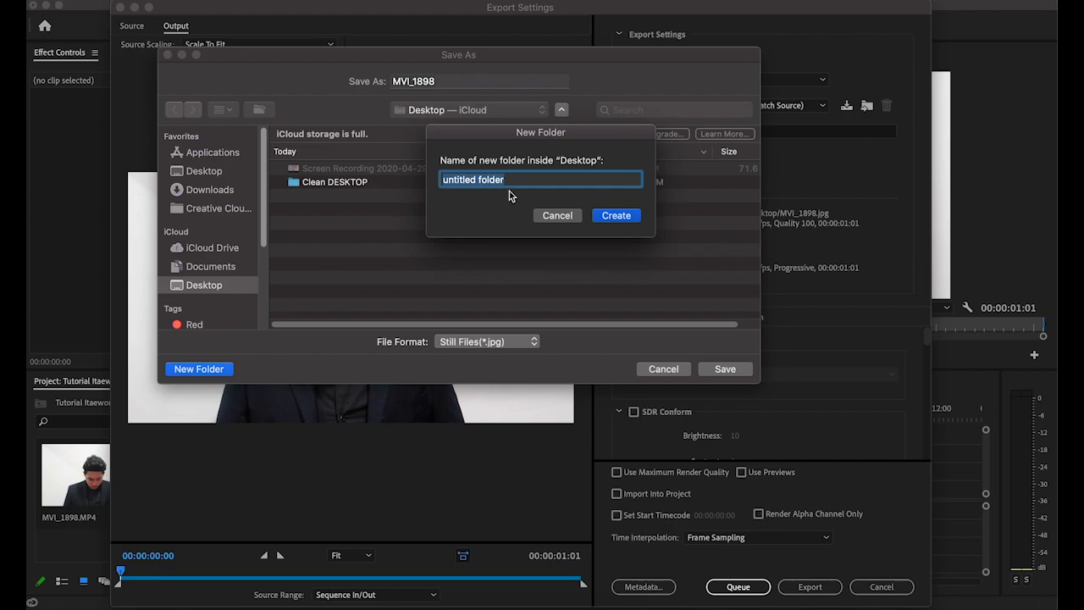
type("Jay")
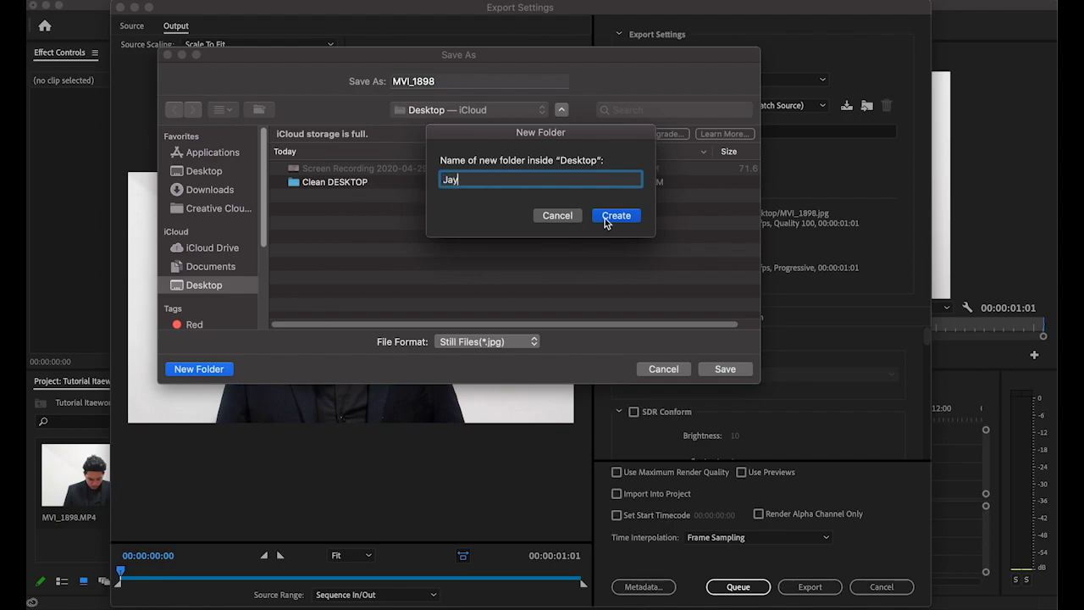
left_click(616, 216)
left_click(725, 369)
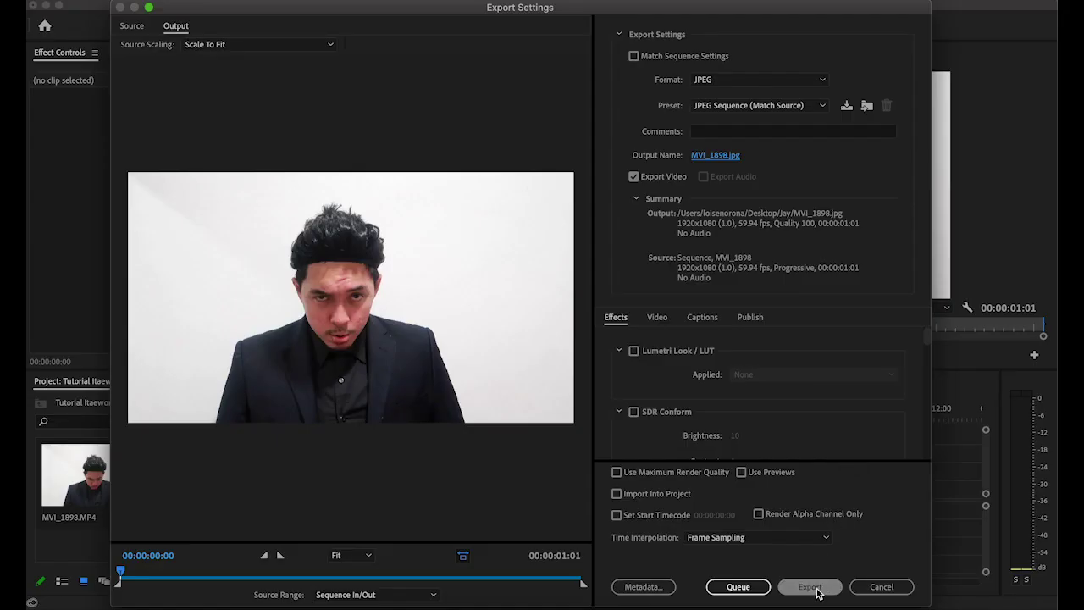
left_click(815, 586)
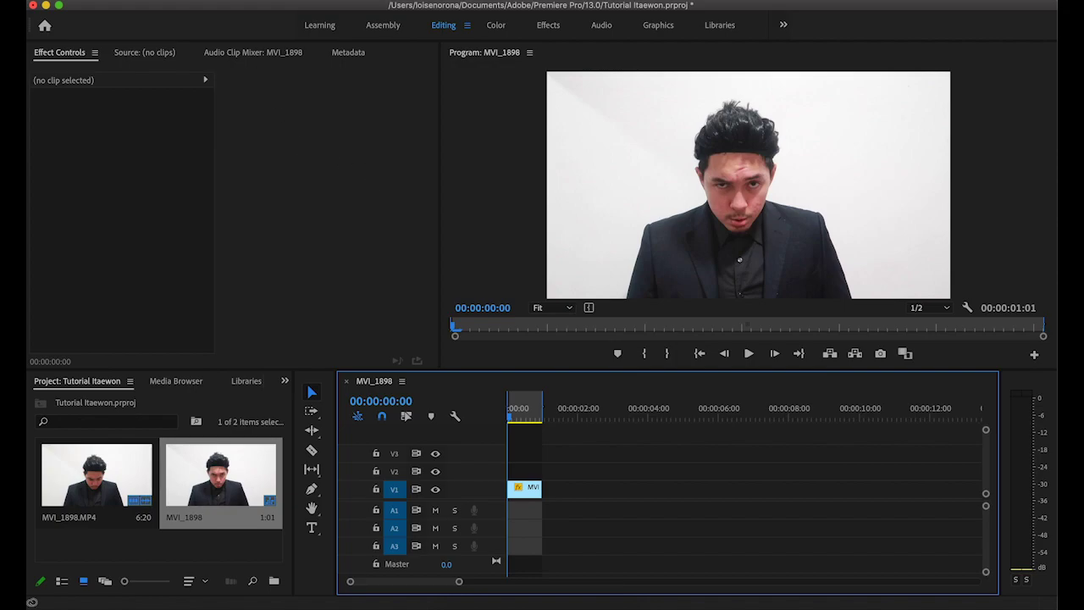
Step: Quit Premiere Pro and browse to the folder of exported frames in Photoshop's Open dialog
left_click(85, 4)
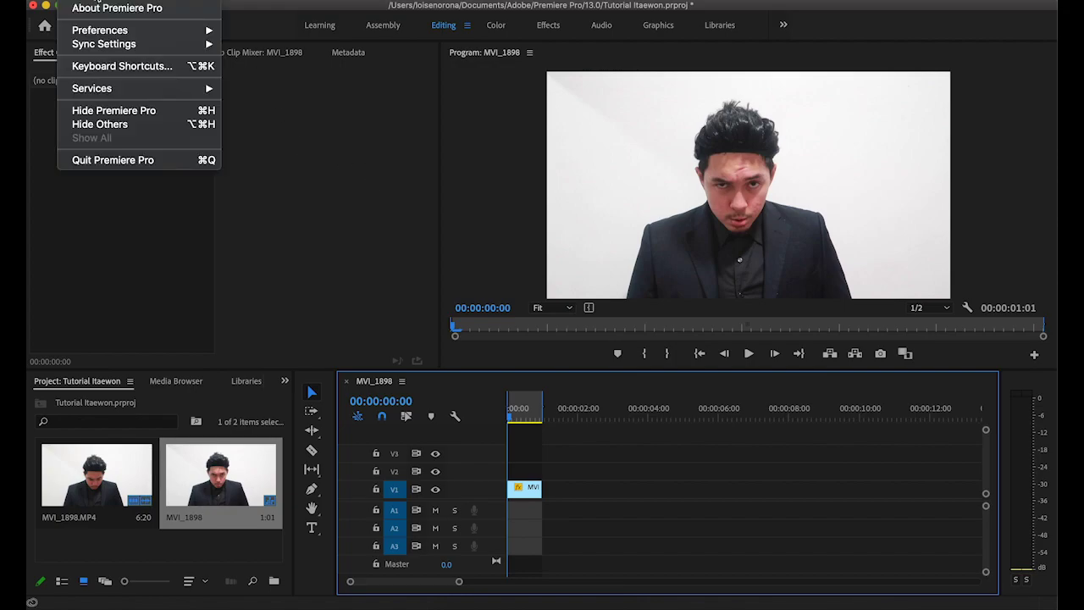
left_click(169, 161)
left_click(612, 327)
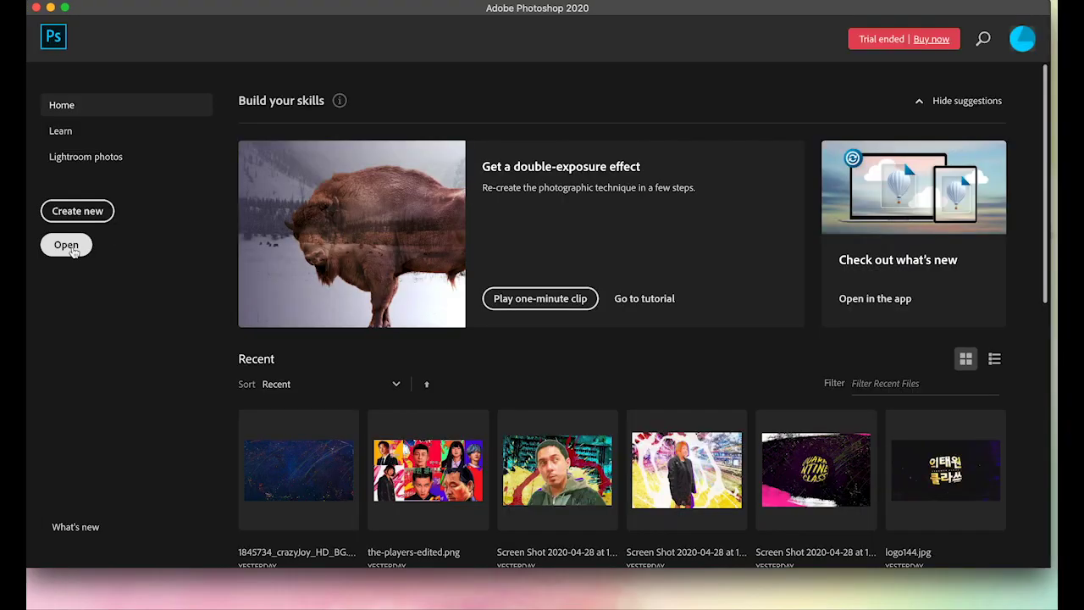
left_click(68, 246)
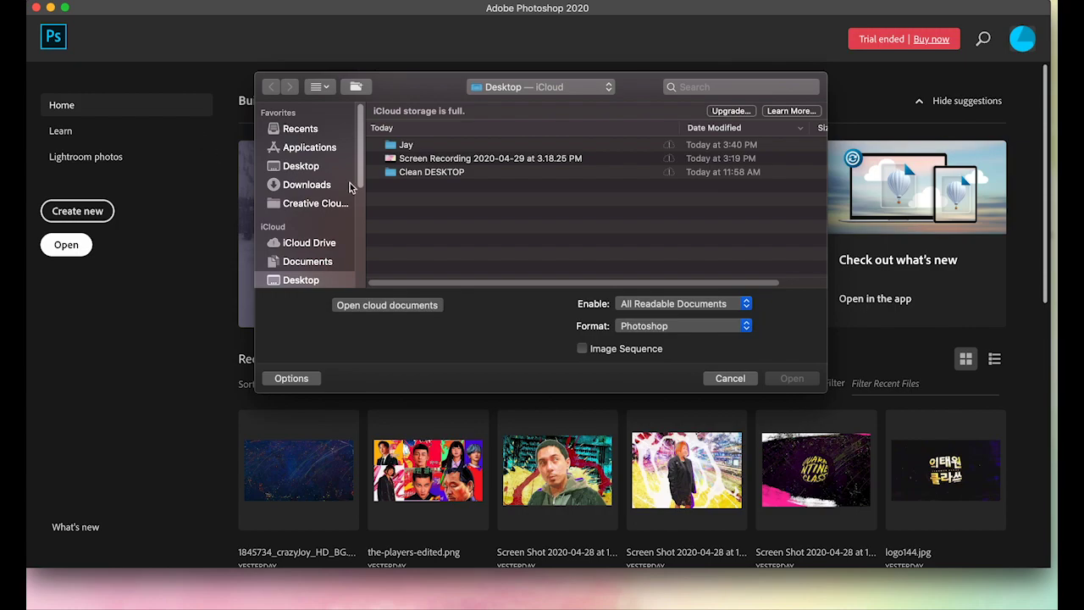
double_click(405, 147)
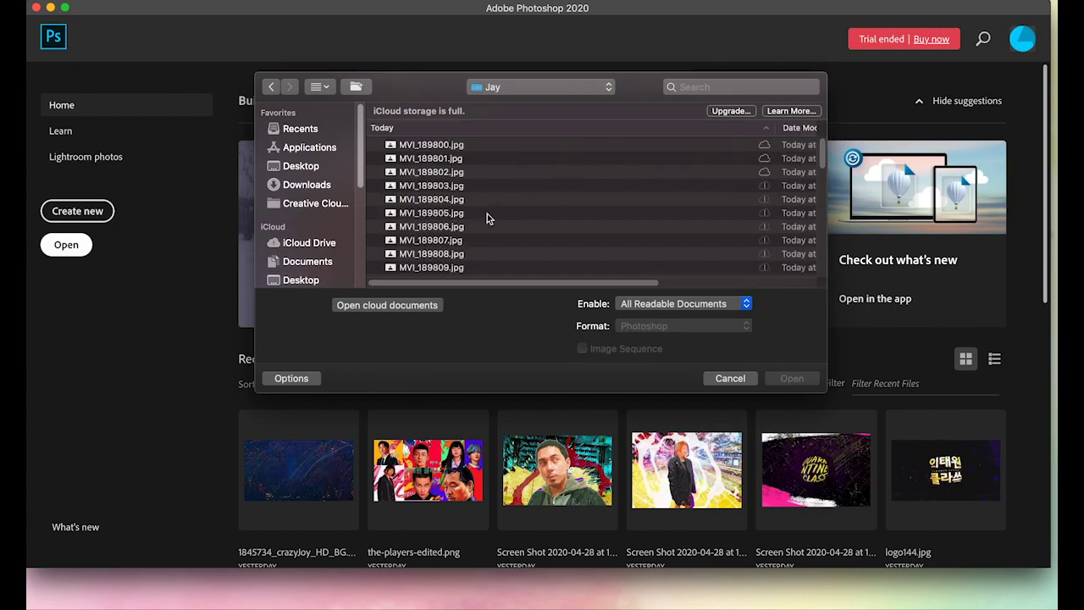
Step: Preview the exported frames one by one from MVI_189800.jpg to MVI_189823.jpg
left_click(456, 145)
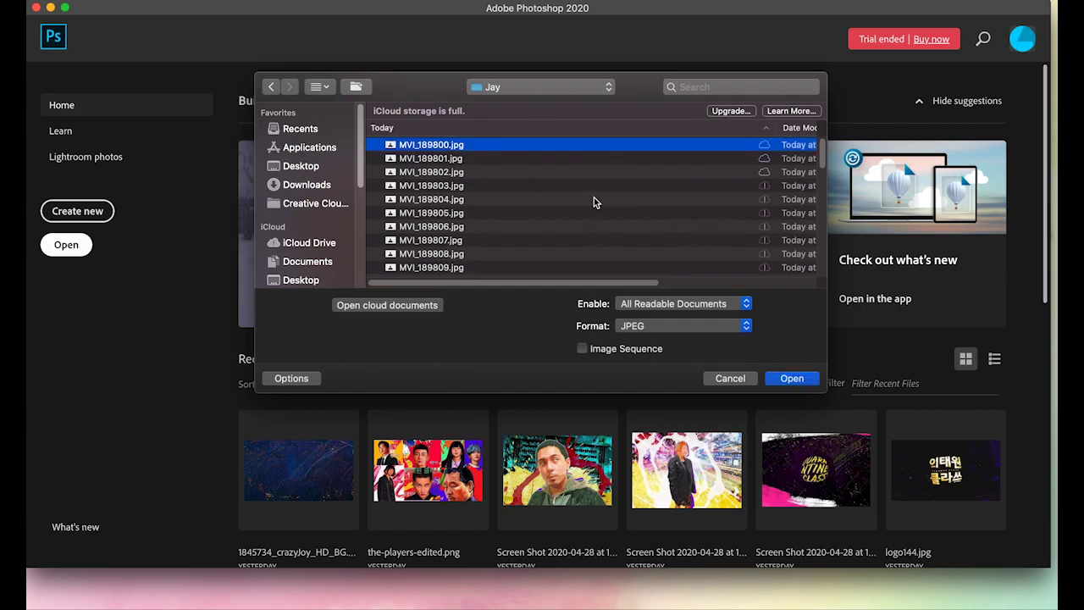
key("space")
key("Down")
key("Down")
key("Down")
key("Down")
key("Down")
key("Down")
key("Down")
key("Down")
key("Down")
key("Down")
key("Down")
key("Down")
key("Down")
key("Down")
key("Down")
key("Down")
key("Down")
key("Down")
key("Down")
key("Down")
key("Down")
key("Down")
key("Down")
key("space")
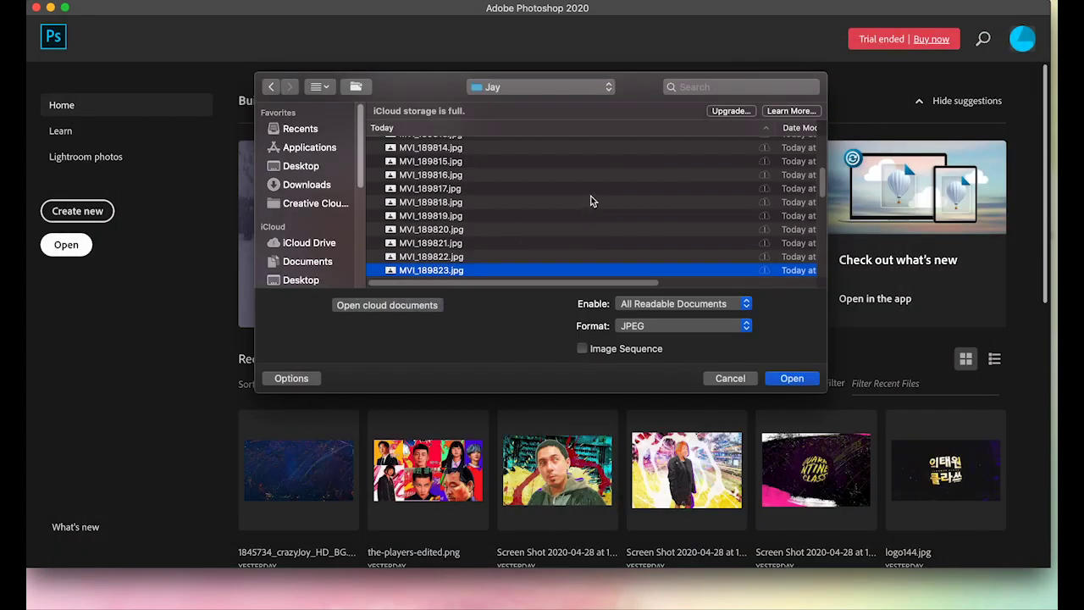
Step: Select all the exported JPEG frames in the folder and open them in Photoshop
left_click(594, 201)
key("super+a")
scroll(583, 227, "down", 4)
scroll(576, 238, "up", 5)
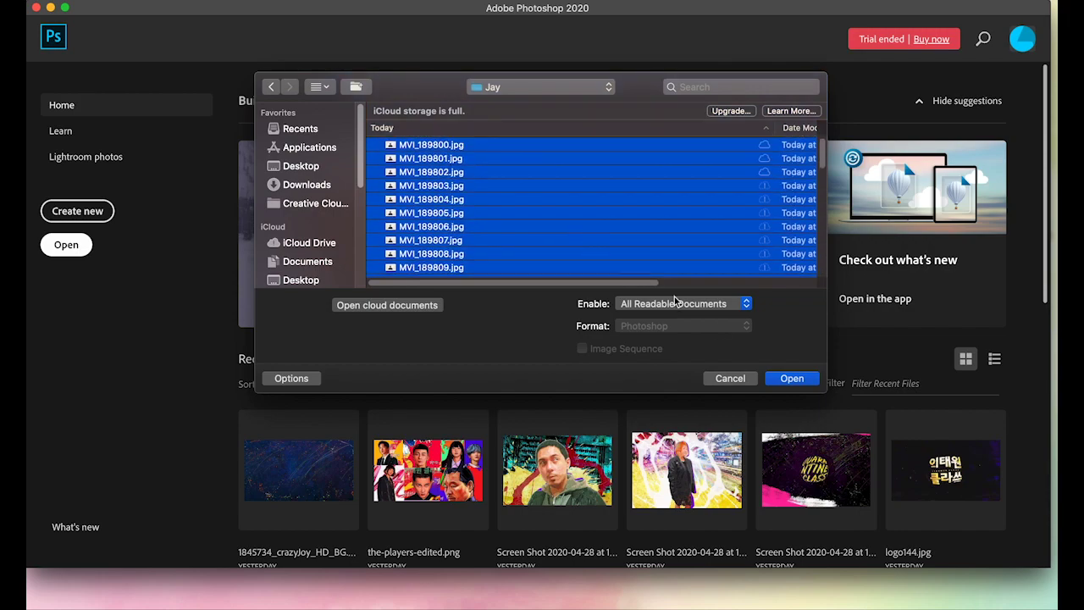
left_click(789, 379)
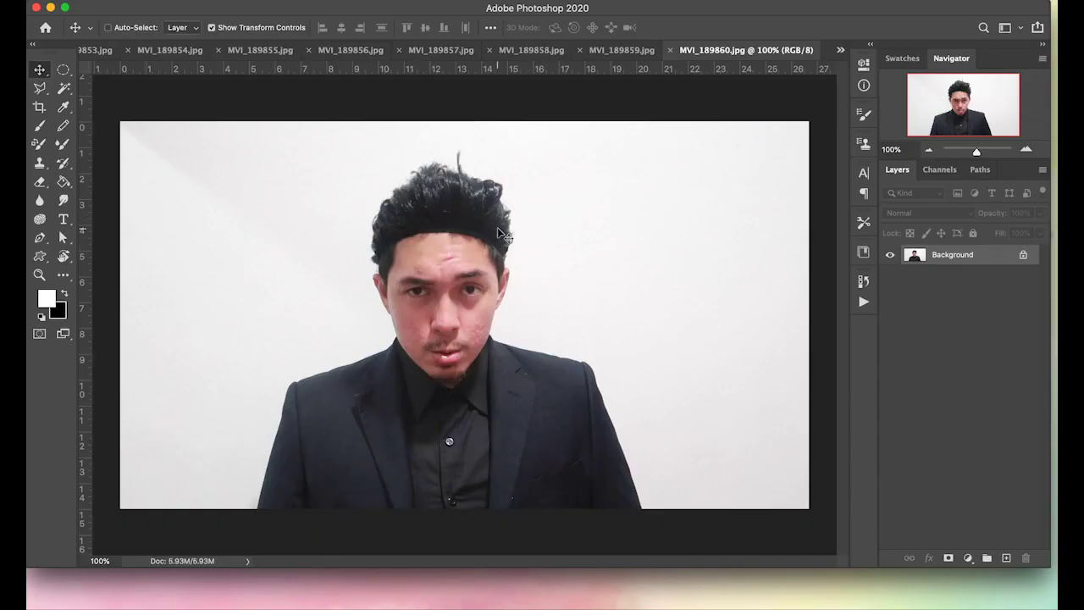
Step: Select the man in MVI_189860.jpg with the Magic Wand Tool's Select Subject and invert the selection to the wall behind him
left_click(62, 88)
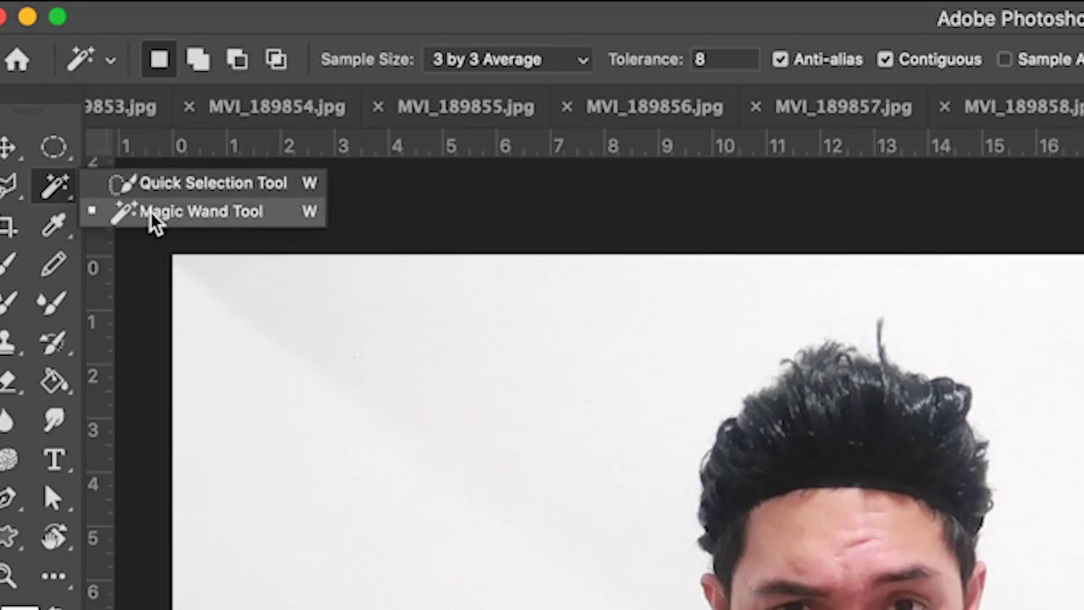
left_click(150, 212)
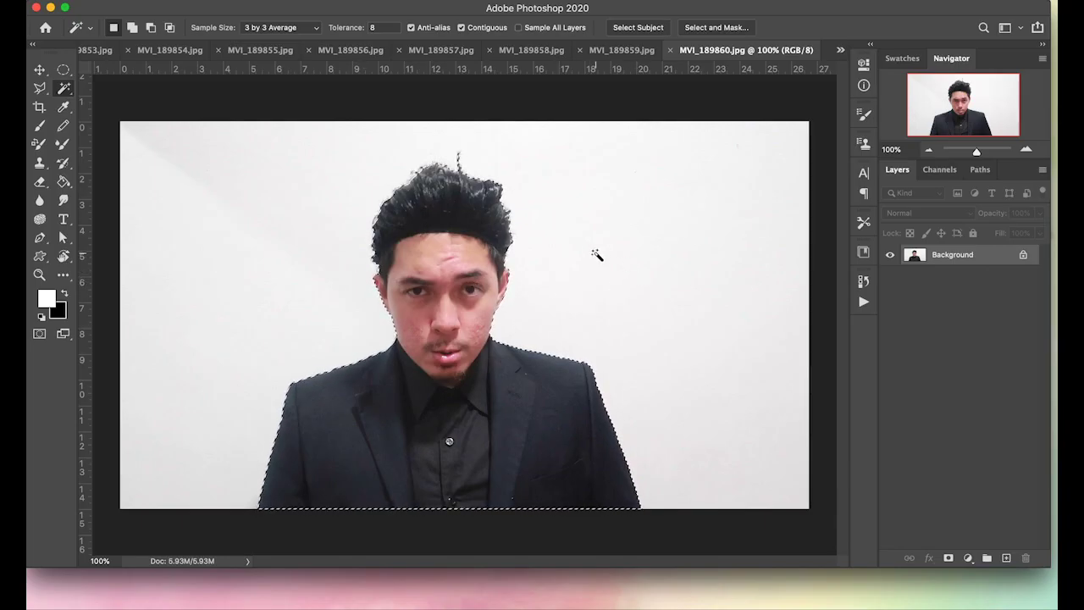
key("shift+super+i")
key("shift+BackSpace")
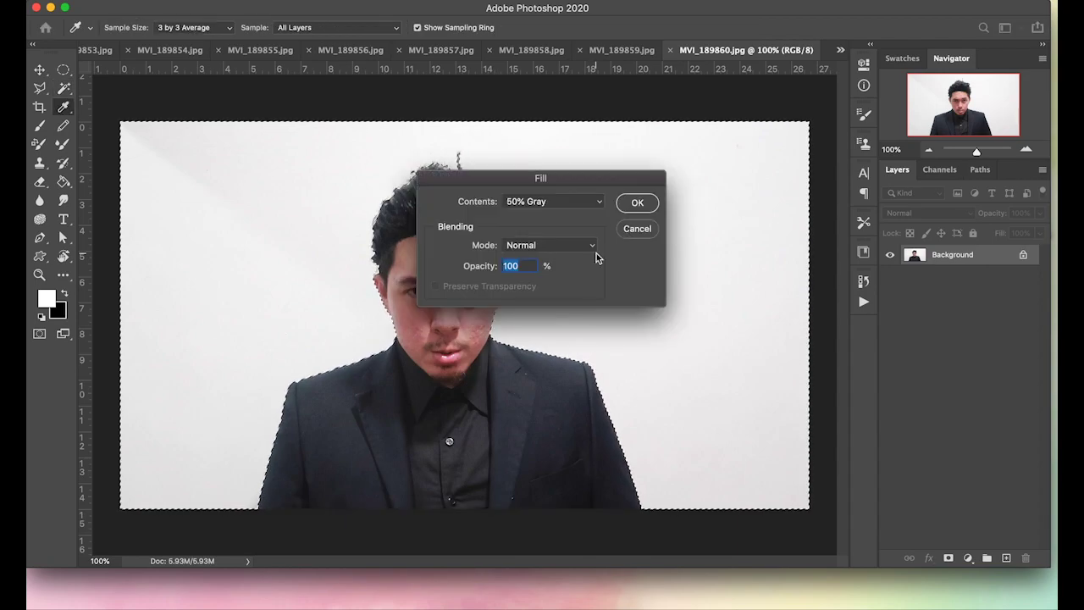
left_click(636, 229)
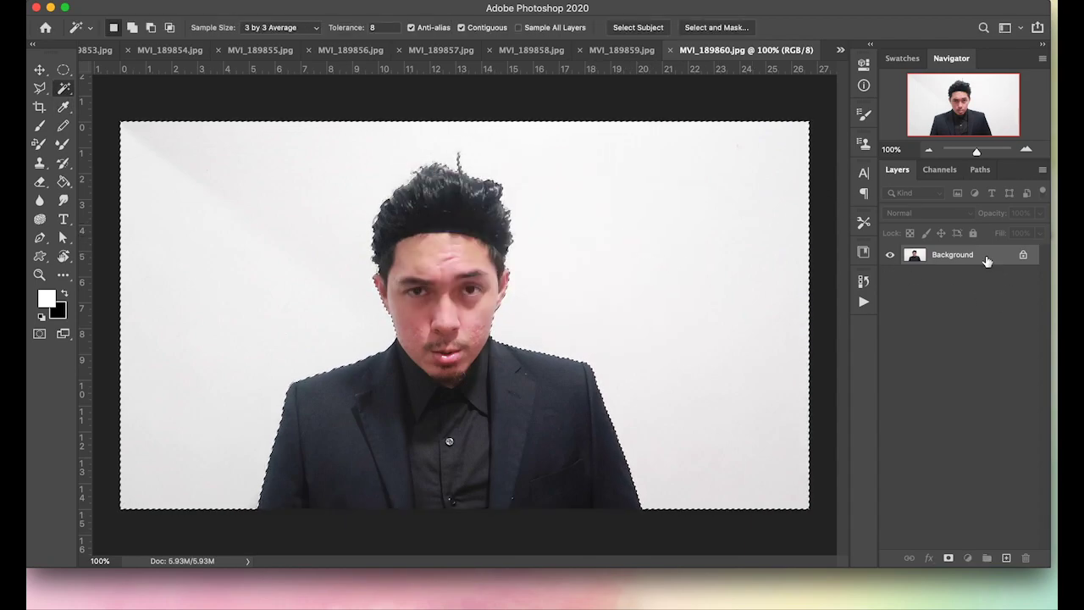
Step: Convert the locked Background into a regular layer, delete the selected wall around the man, and deselect
double_click(989, 256)
key("Return")
key("Delete")
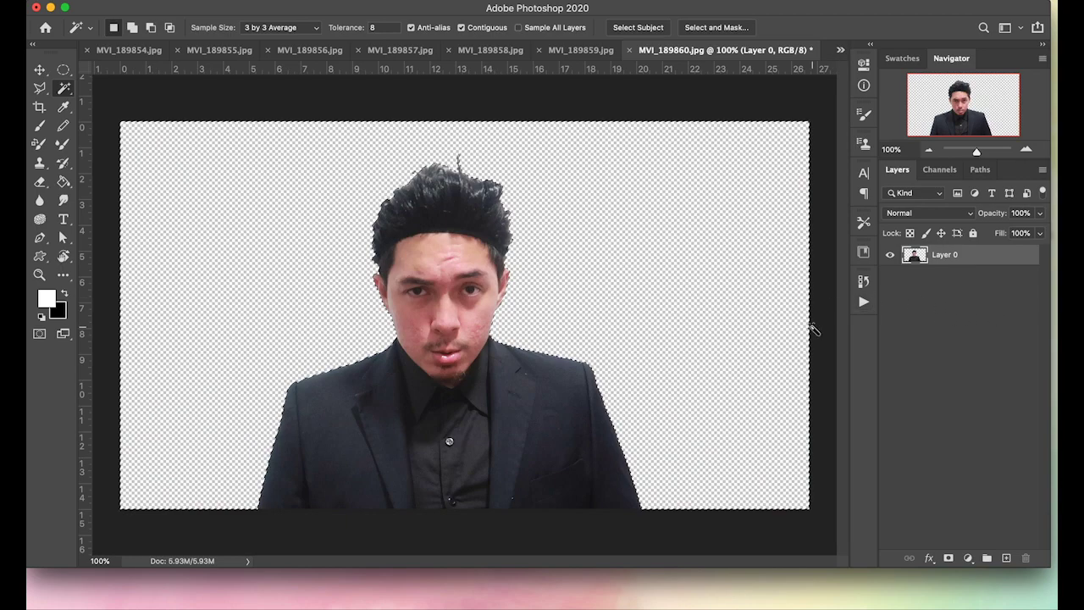
key("super+d")
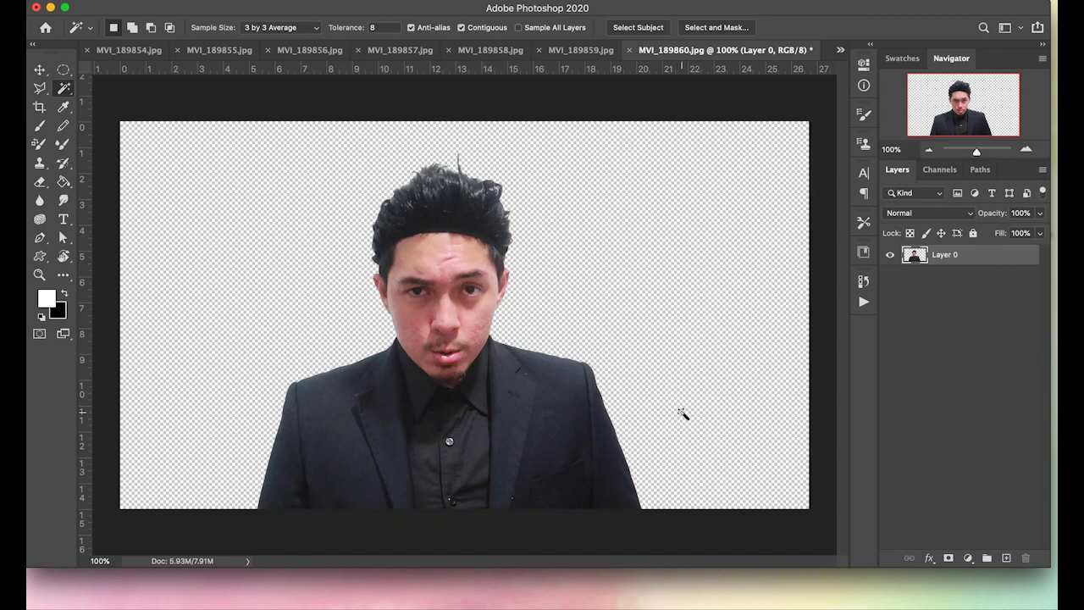
Step: Duplicate Layer 0 four times and hide the four copies
key("v")
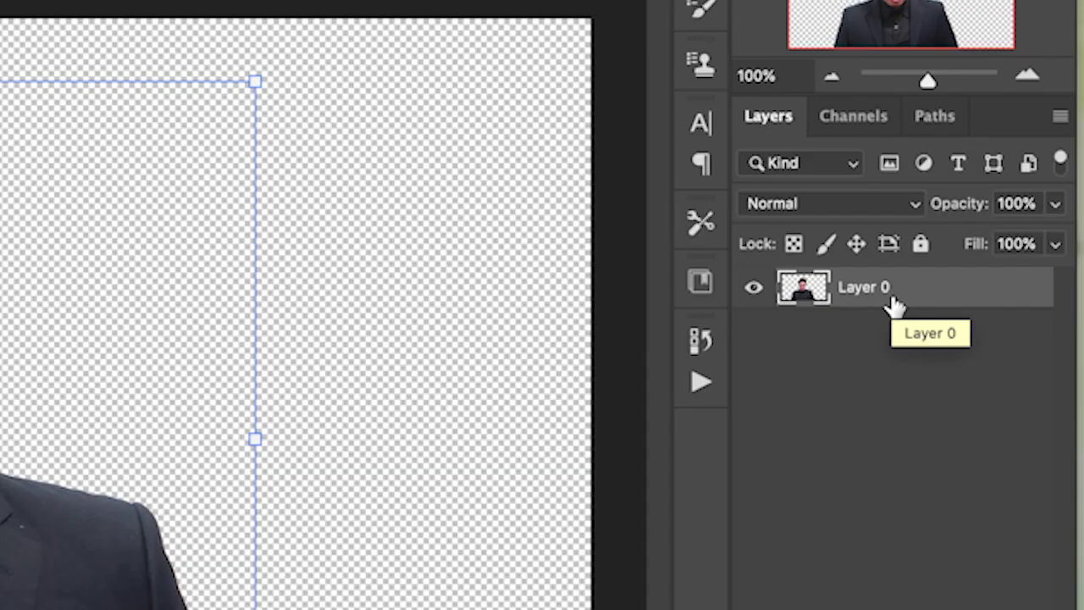
key("super+j")
key("super+j")
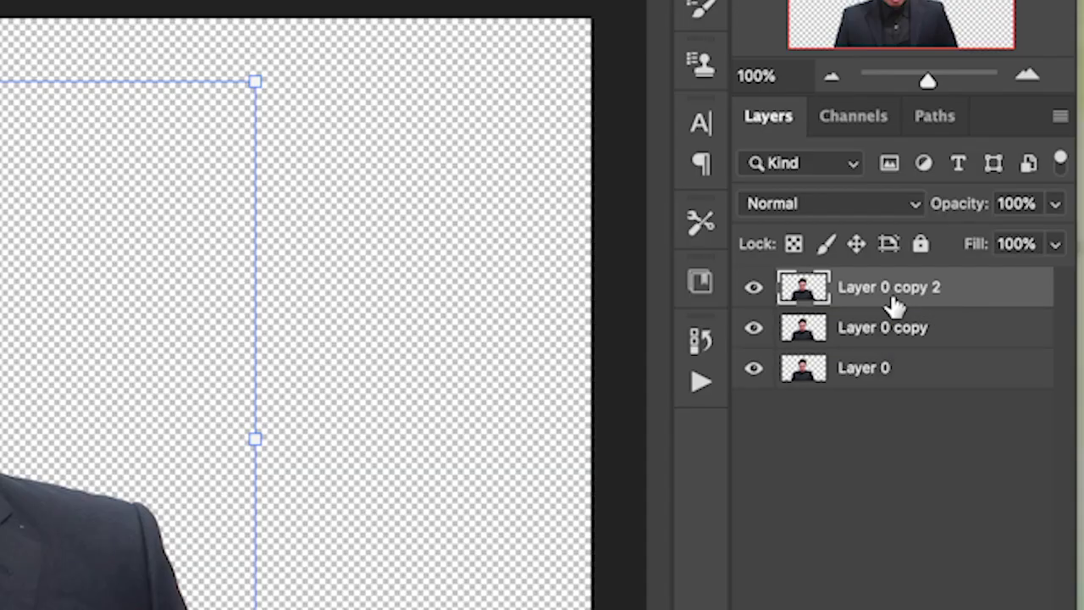
key("super+j")
key("super+j")
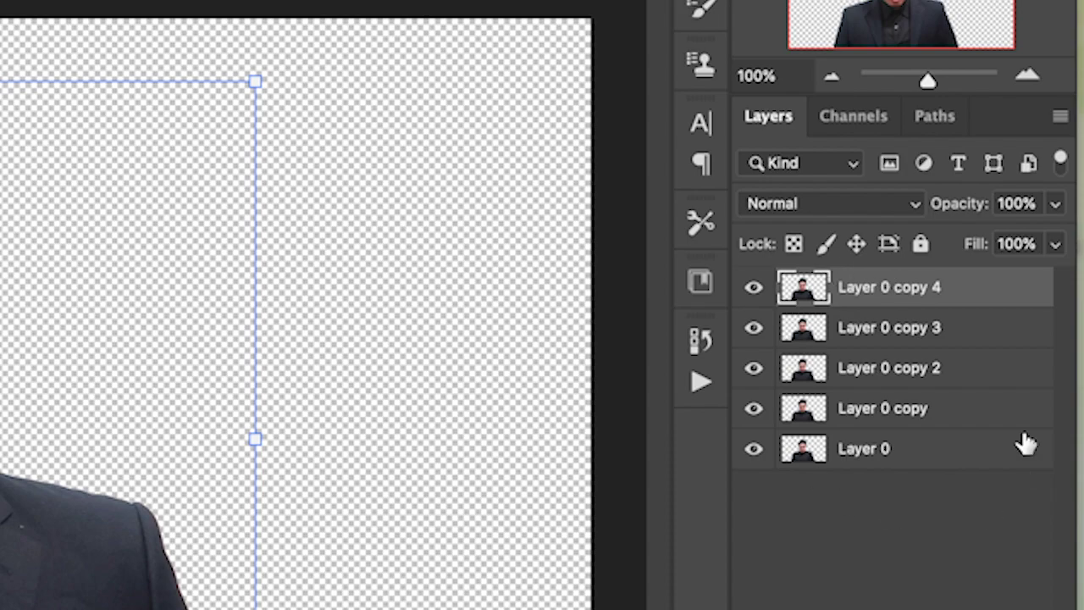
left_click_drag(755, 410, 759, 347)
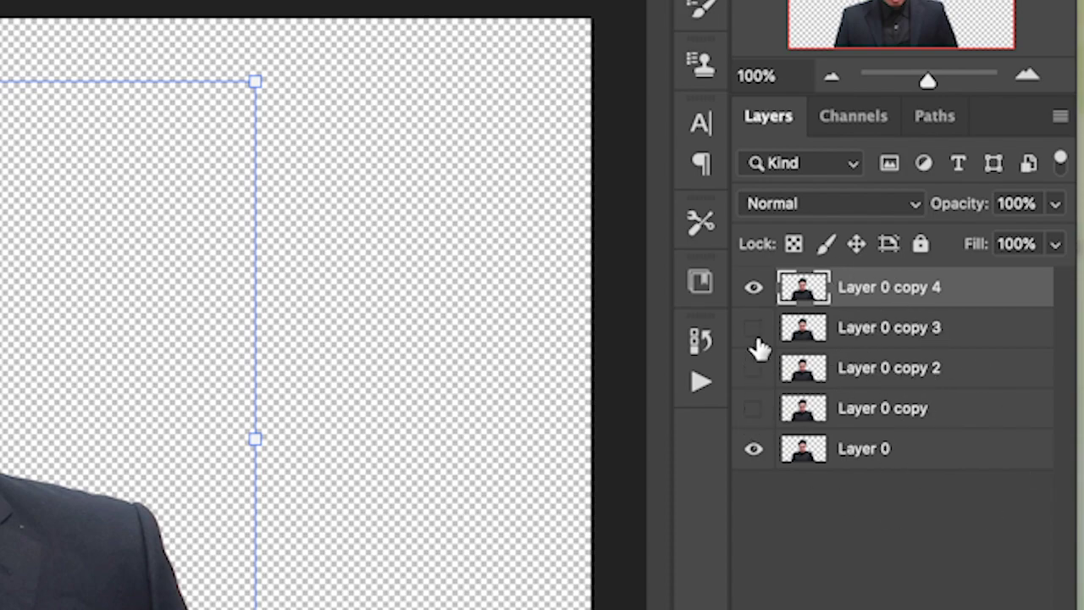
left_click(753, 287)
Step: Apply the Emboss filter to Layer 0 with an angle of 135°, height of 4 pixels and amount of 100%
left_click(883, 450)
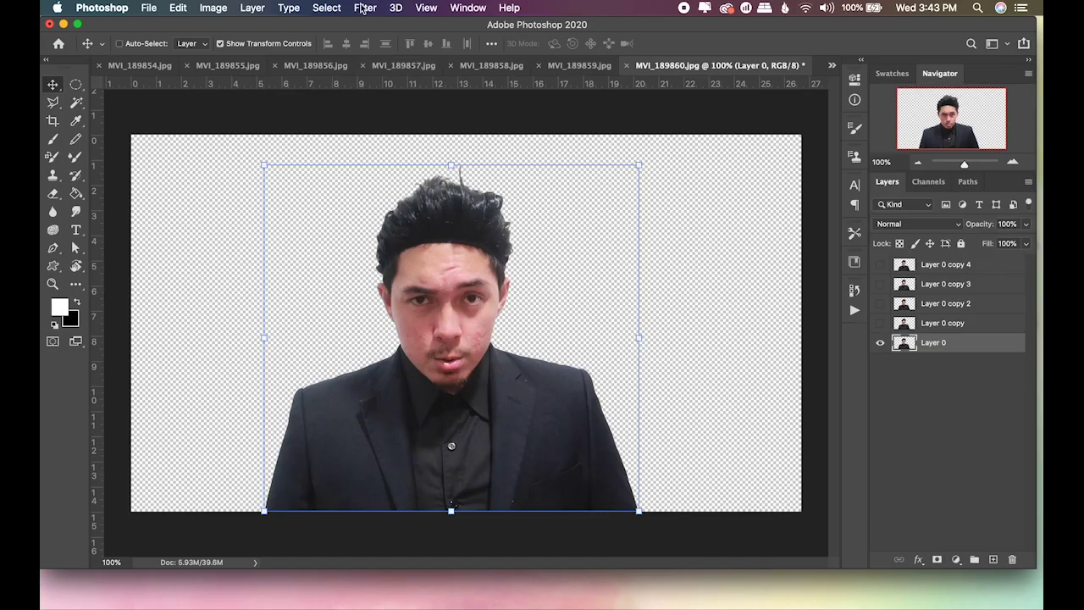
left_click(365, 8)
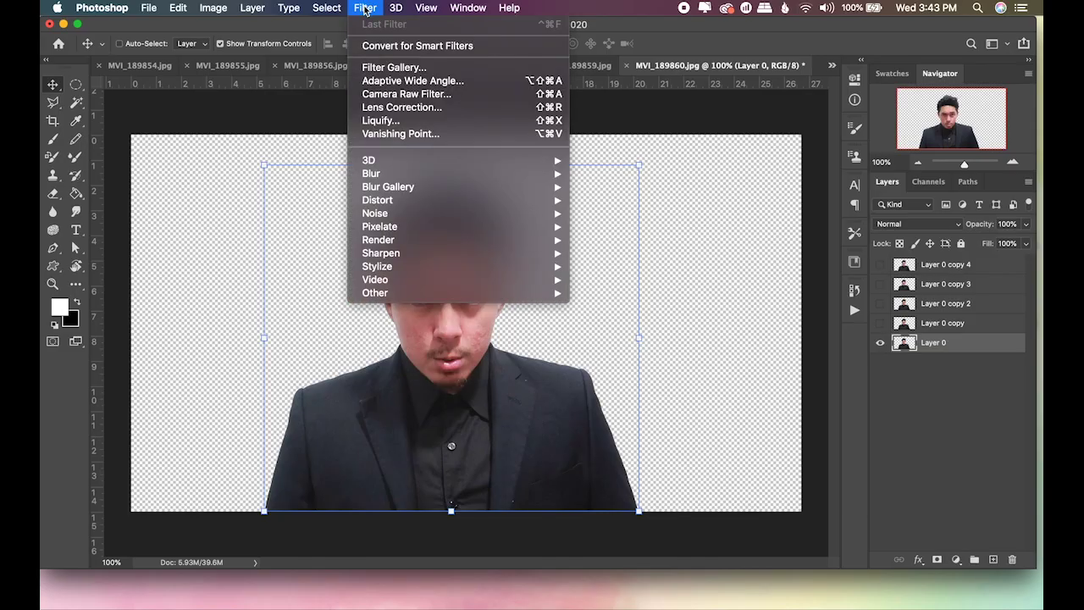
mouse_move(501, 216)
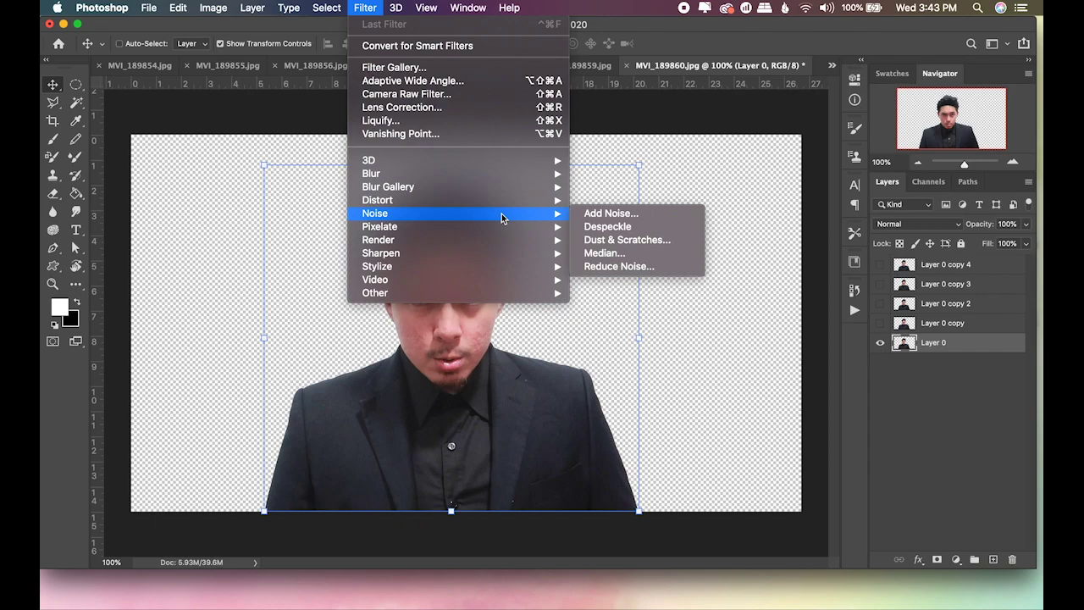
mouse_move(513, 268)
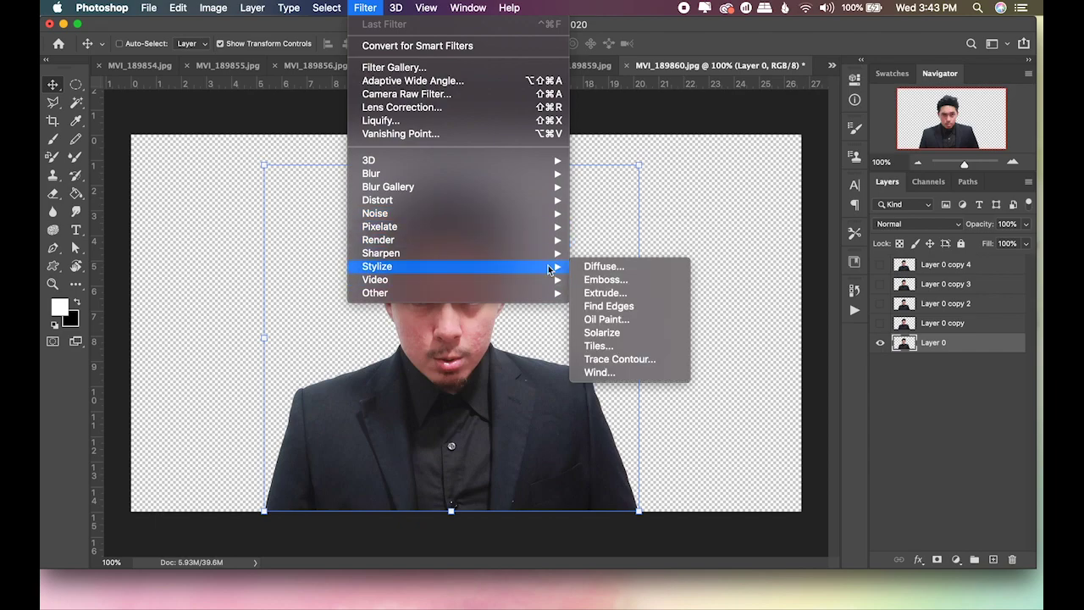
left_click(605, 280)
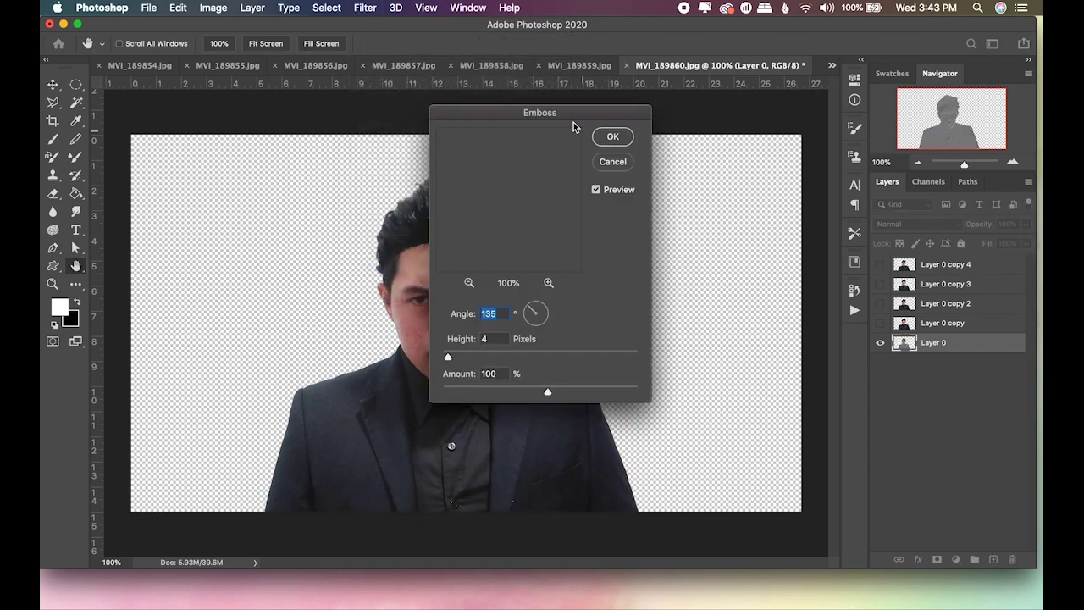
left_click_drag(555, 116, 684, 44)
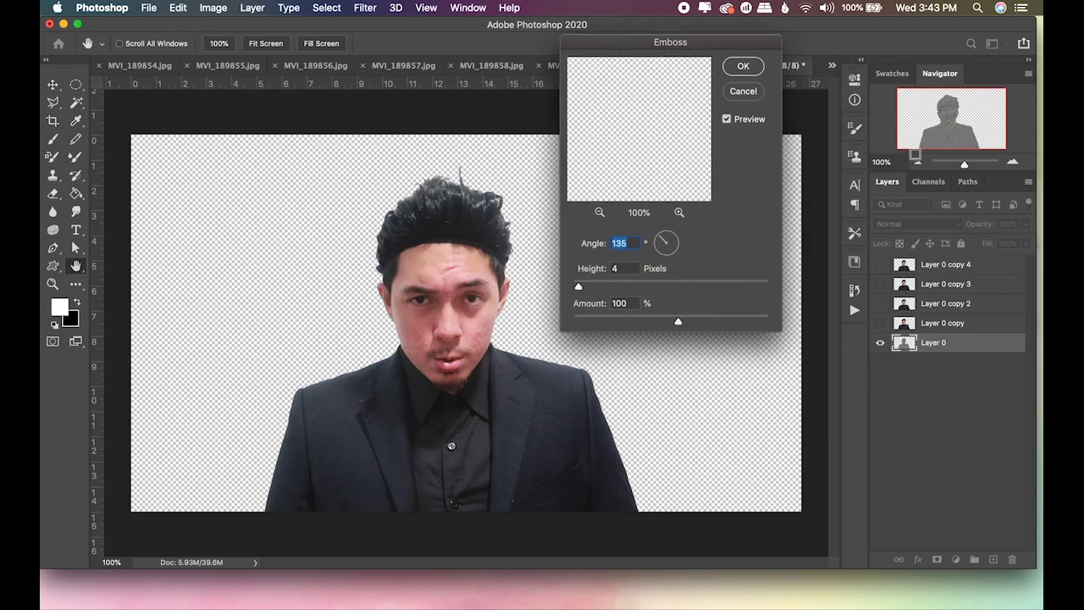
left_click_drag(606, 48, 668, 53)
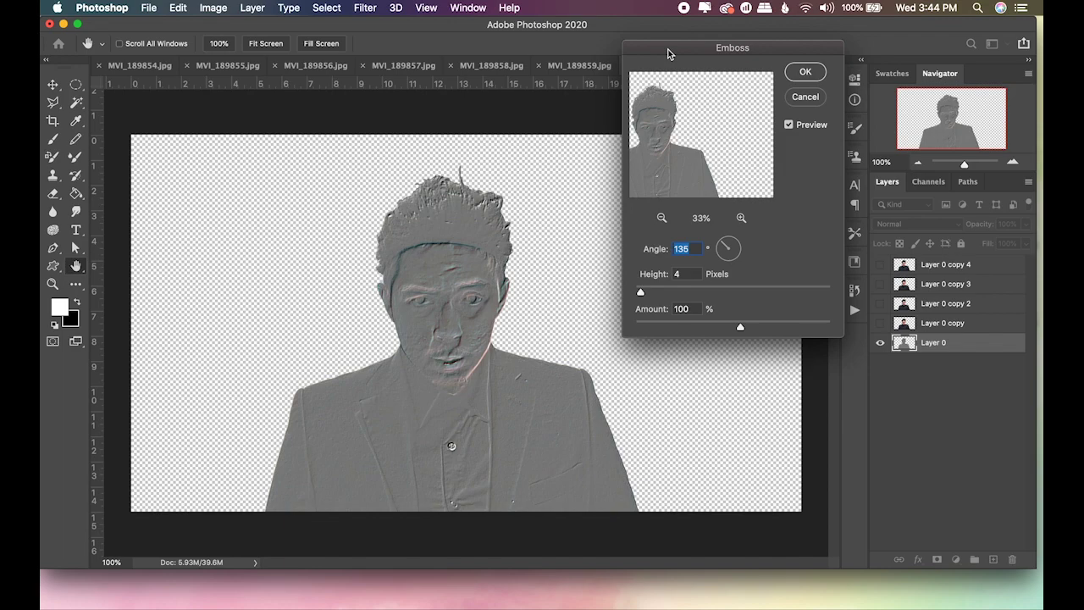
left_click(692, 249)
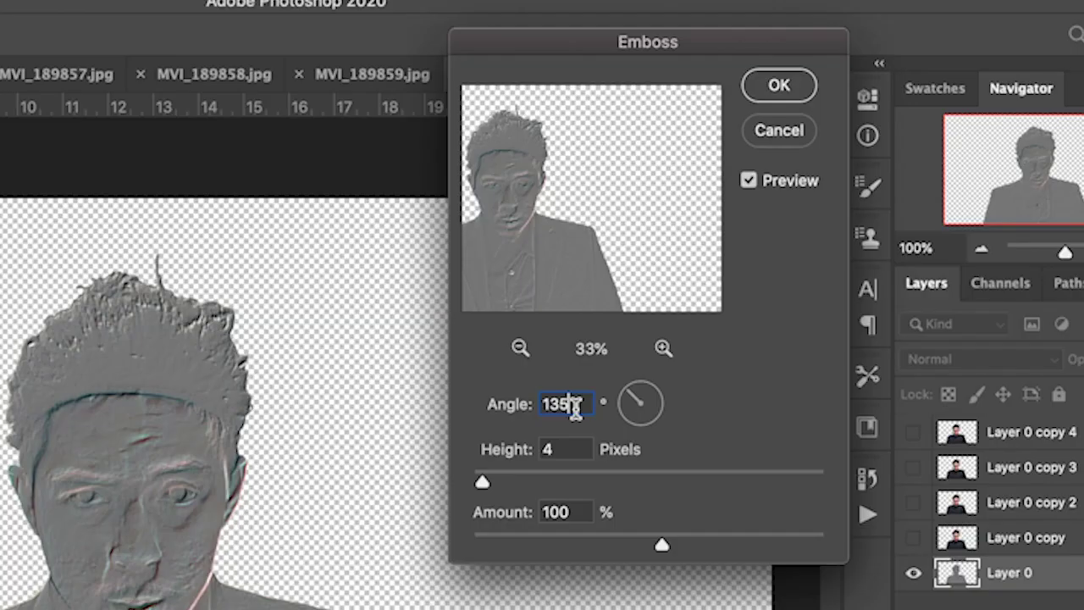
left_click(483, 404)
left_click(508, 449)
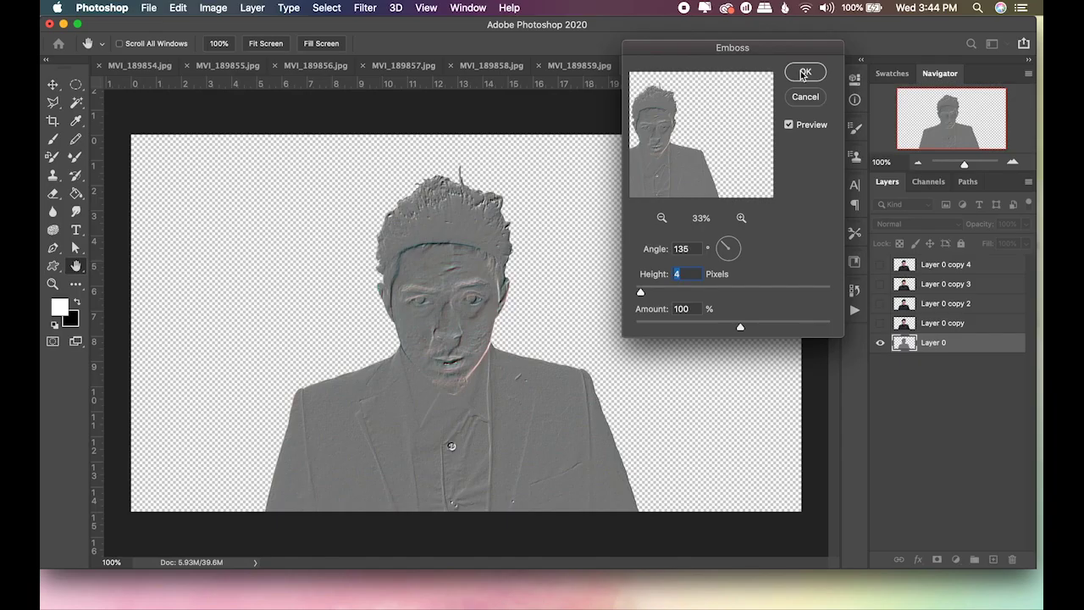
left_click(805, 73)
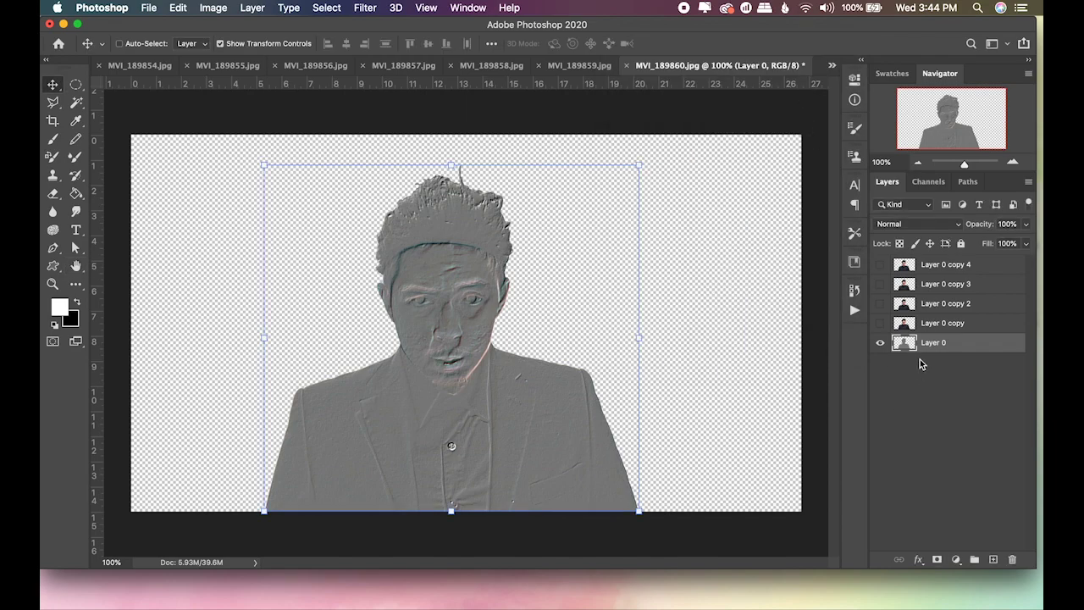
Step: Apply the Sharpen filter to the embossed Layer 0
left_click(376, 10)
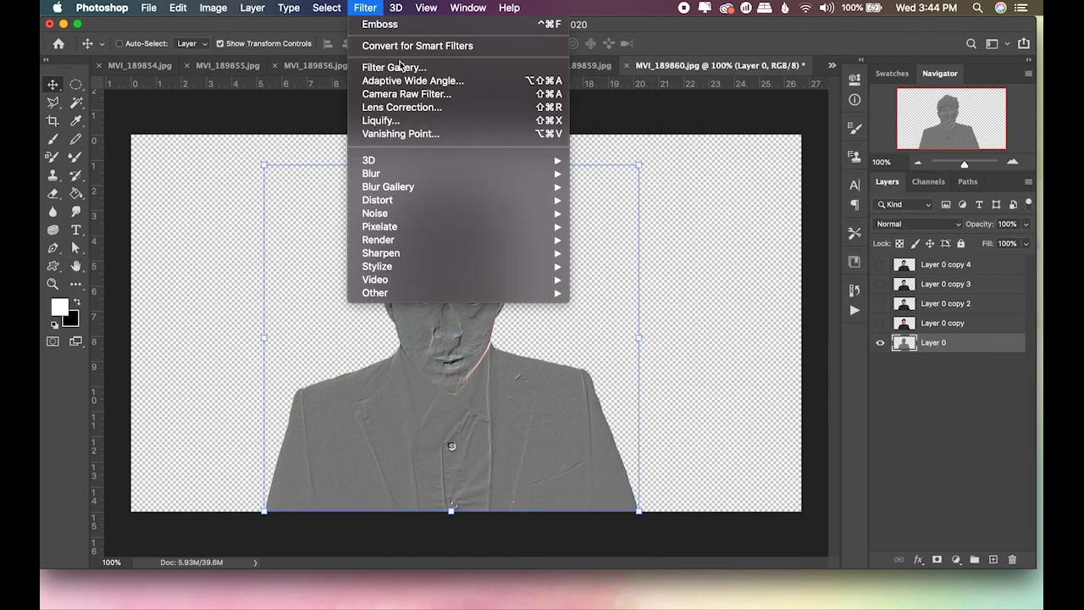
mouse_move(526, 243)
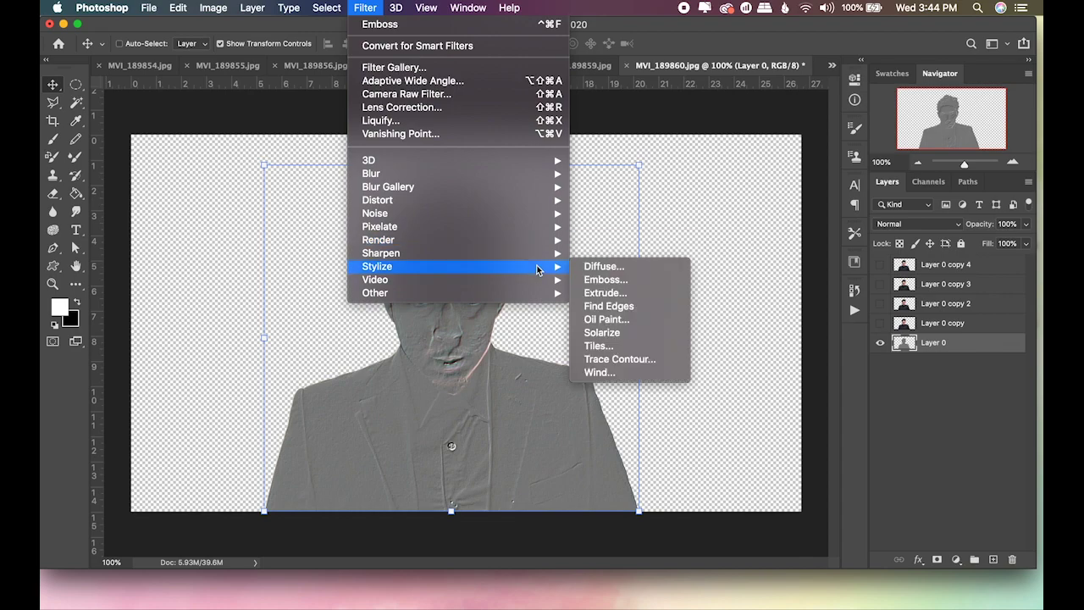
left_click(625, 269)
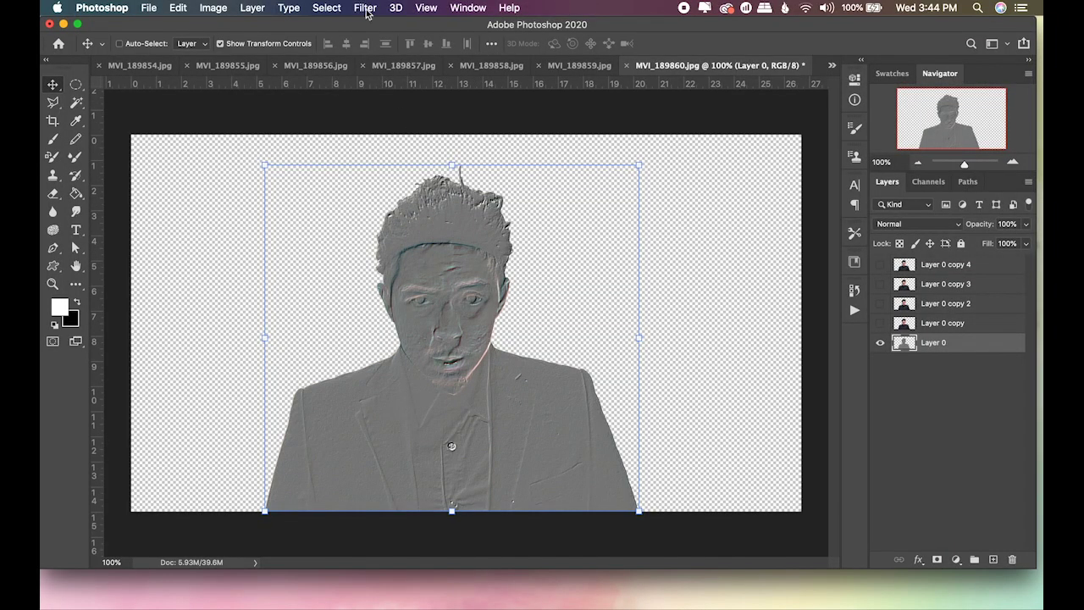
Step: Open the Filter Gallery for Layer 0 and choose the Artistic Cutout filter
left_click(365, 9)
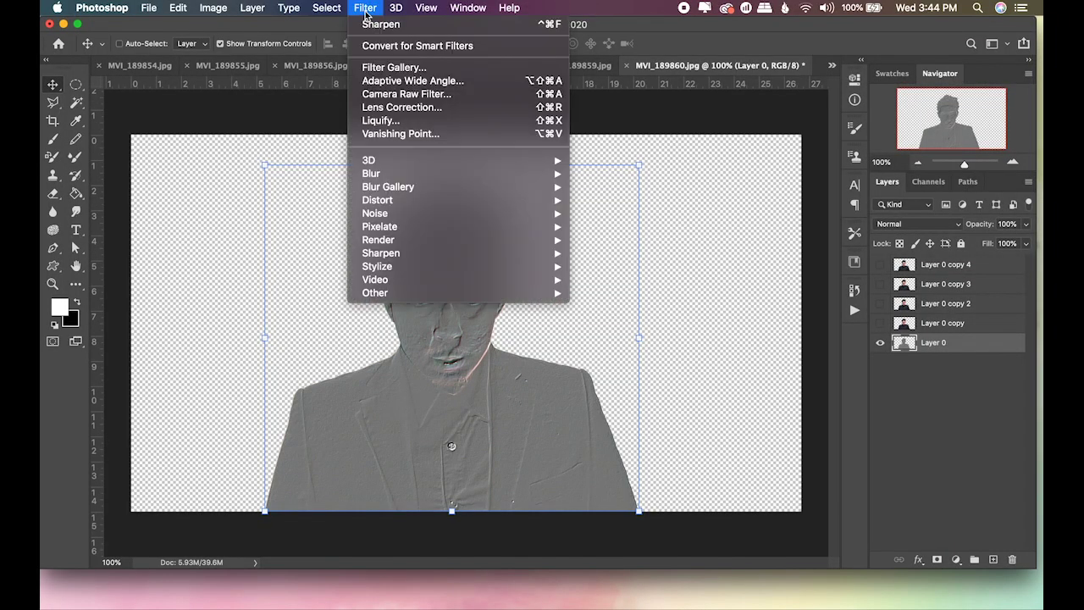
mouse_move(253, 8)
mouse_move(365, 8)
left_click(412, 67)
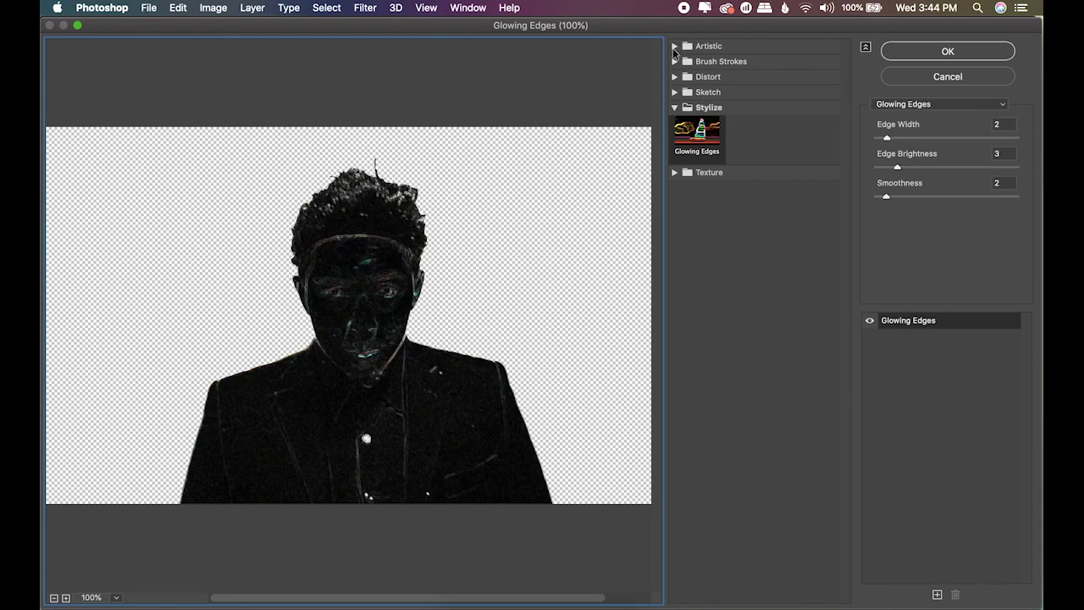
left_click(675, 47)
left_click(752, 80)
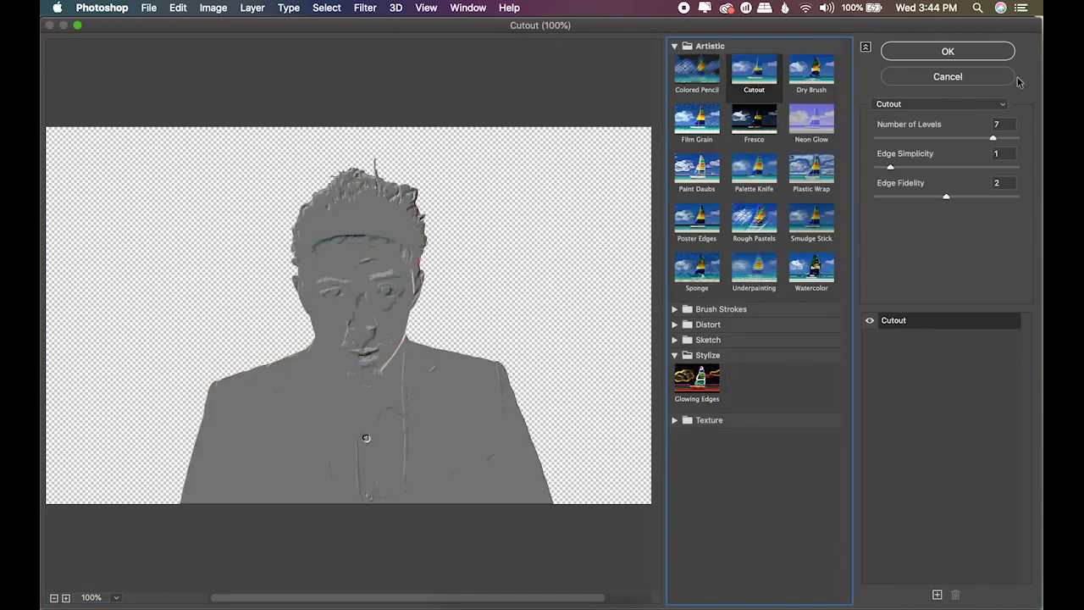
Step: Set the Cutout filter to 8 levels, edge simplicity 1 and edge fidelity 2, and apply it to Layer 0
left_click(1004, 124)
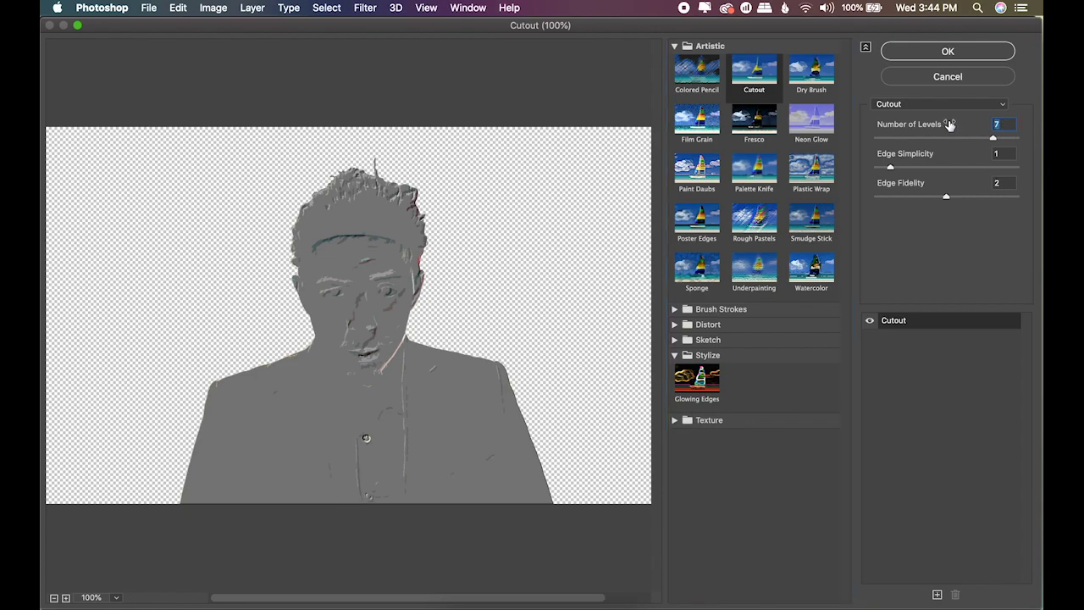
type("8")
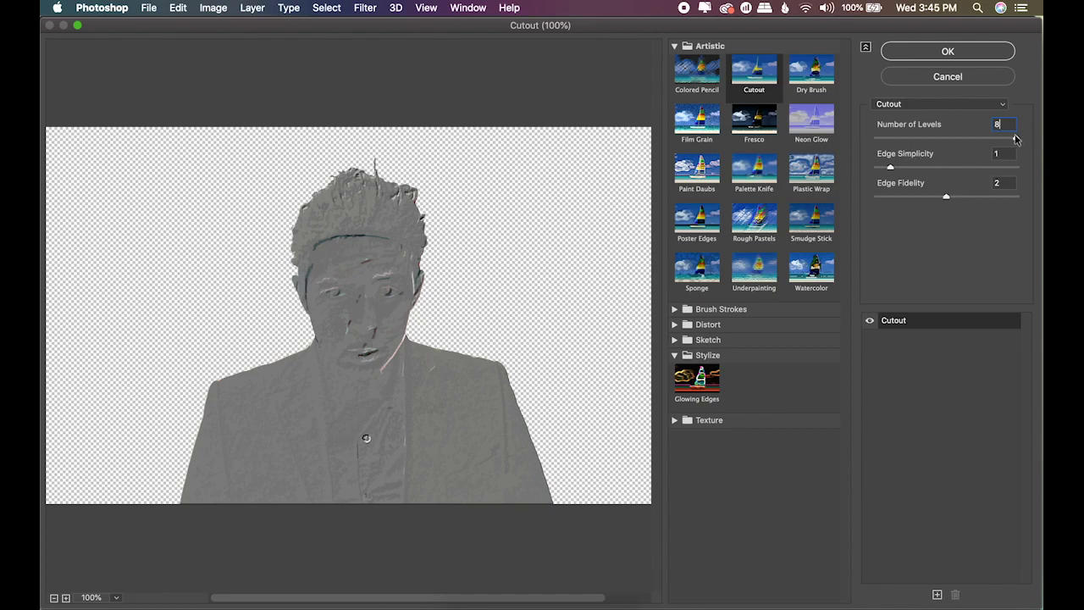
left_click_drag(1017, 139, 1040, 140)
left_click_drag(946, 197, 901, 200)
left_click(919, 196)
left_click(945, 167)
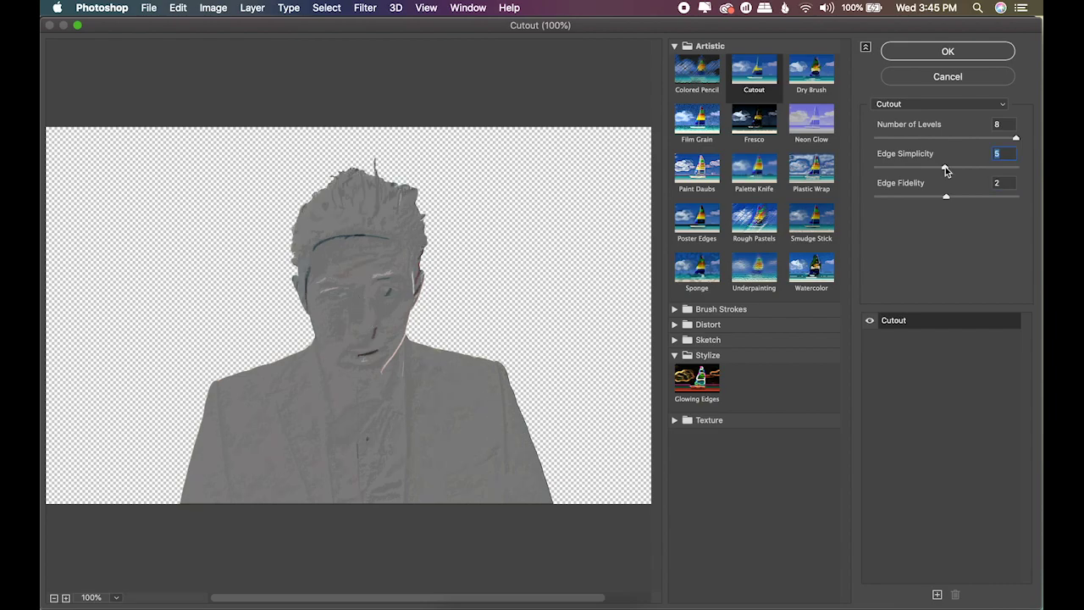
left_click_drag(945, 167, 894, 168)
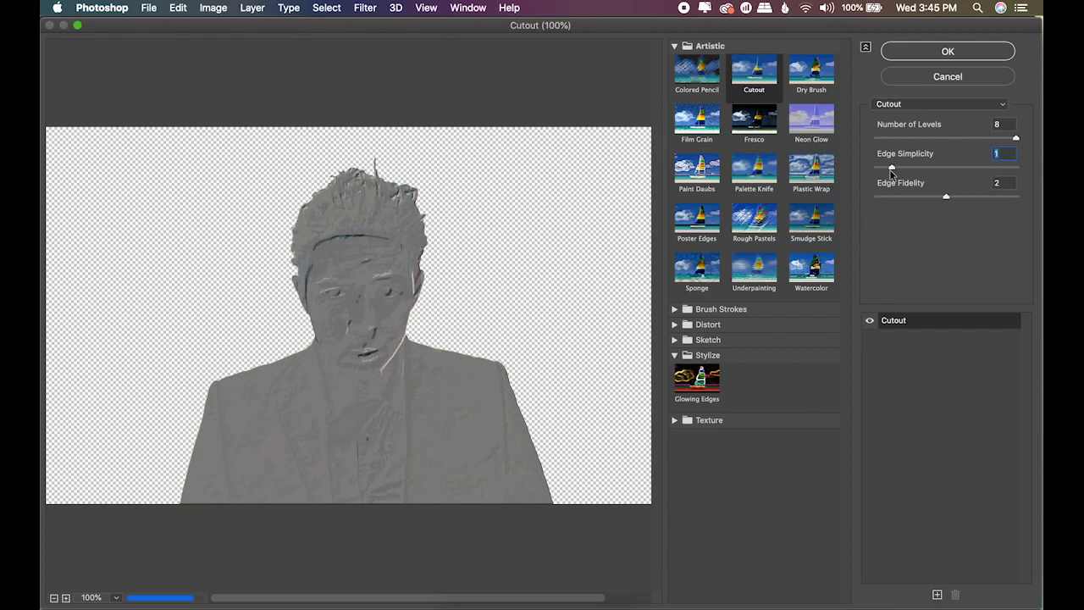
left_click(974, 52)
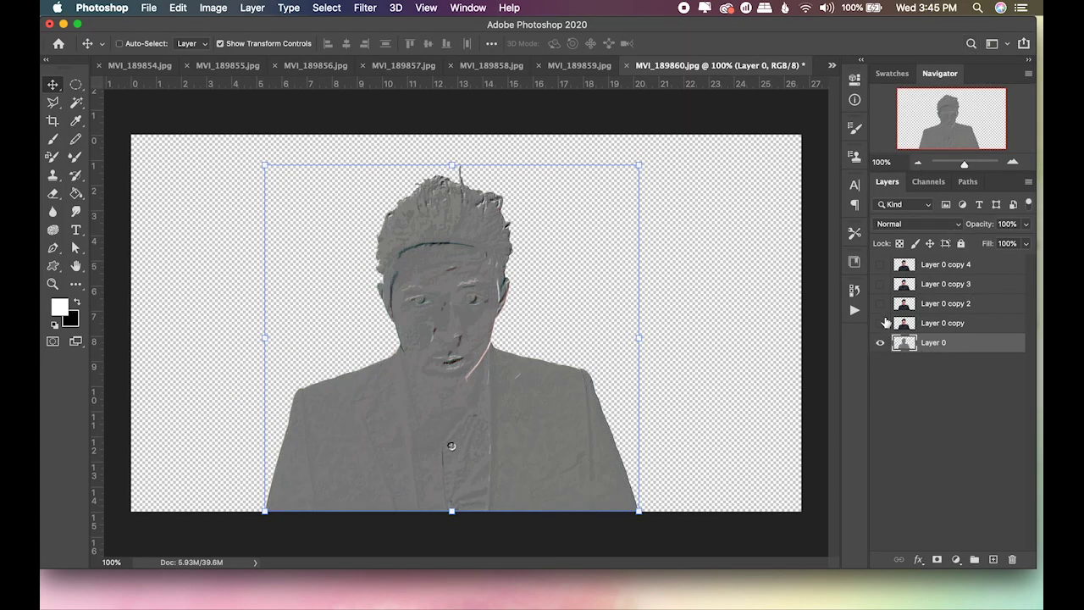
Step: Show Layer 0 copy and apply the Artistic Cutout filter to it with 7 levels, edge simplicity 1 and edge fidelity 2
left_click(881, 322)
left_click(928, 330)
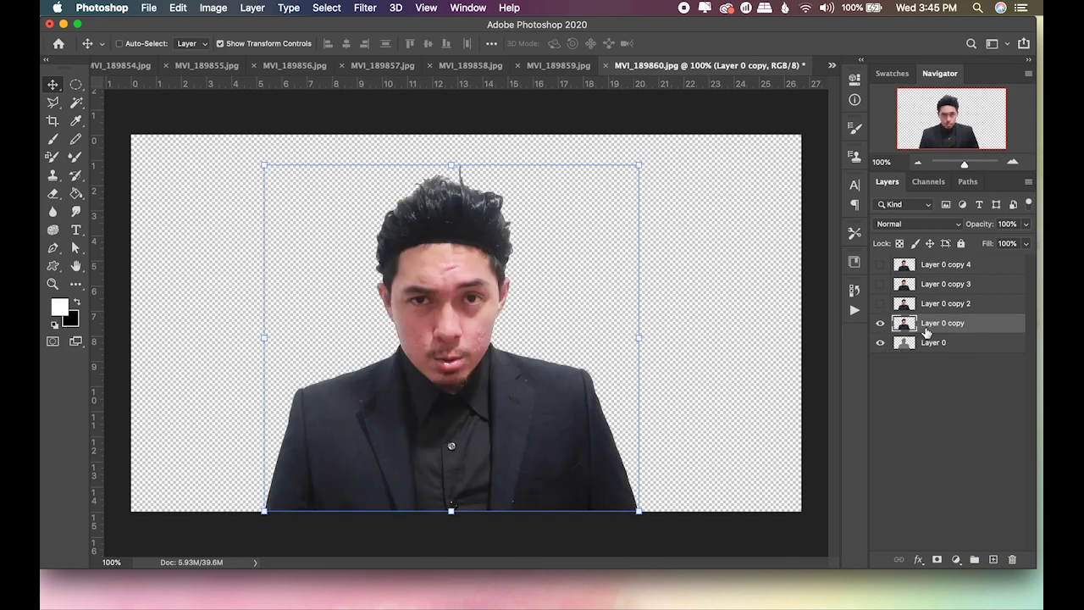
left_click(365, 7)
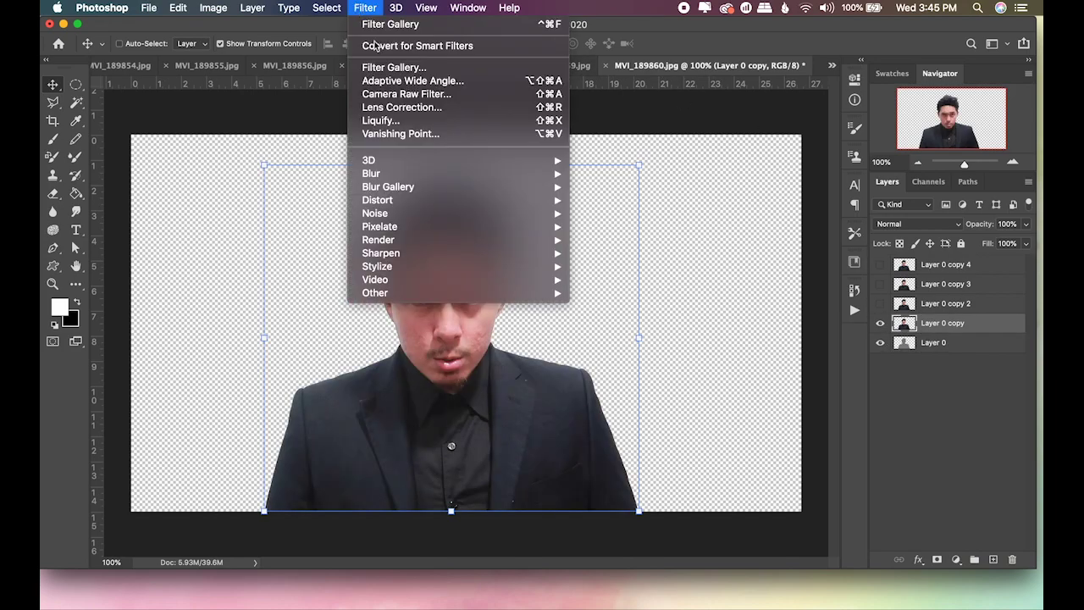
left_click(473, 69)
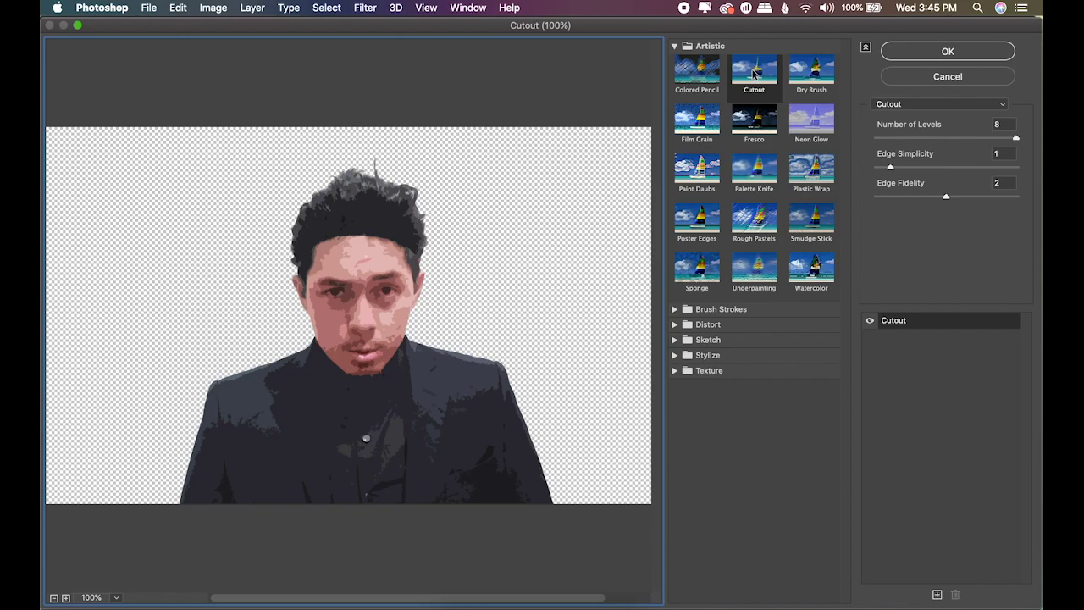
left_click(754, 74)
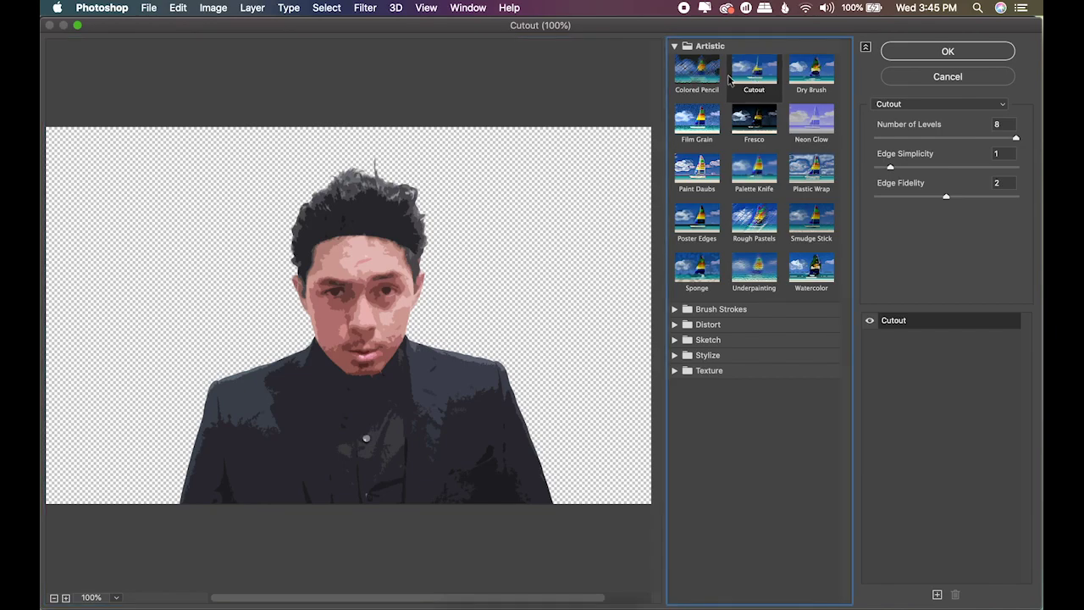
left_click(1005, 125)
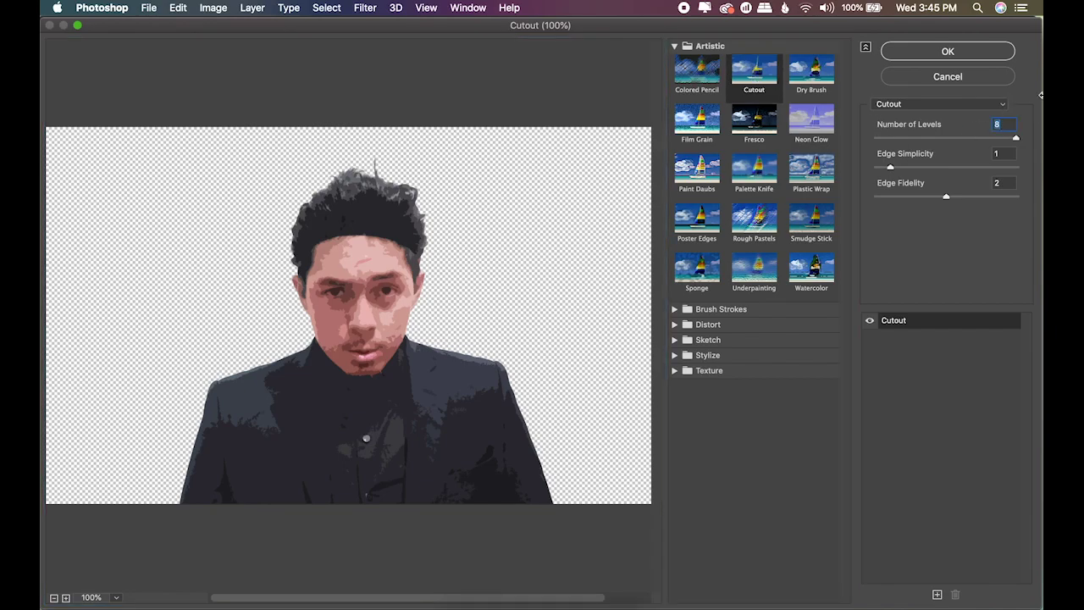
type("7")
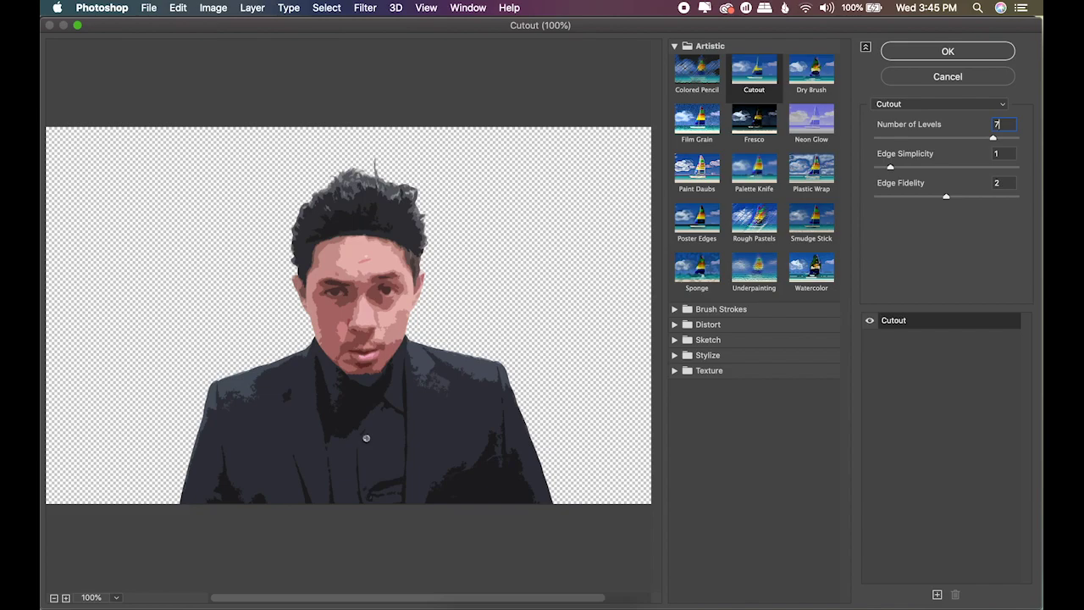
left_click(946, 53)
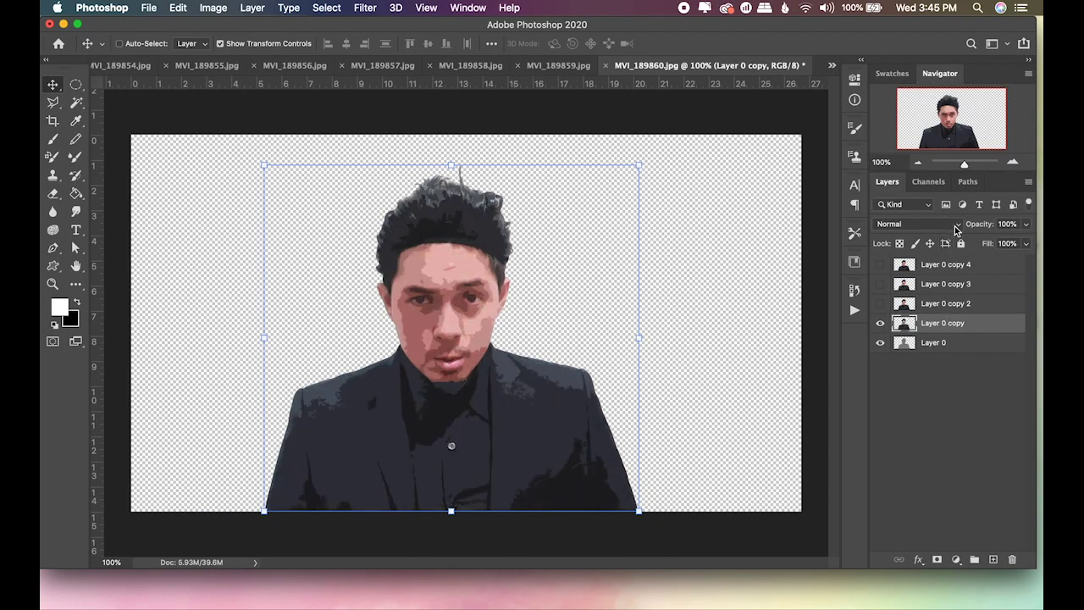
Step: Set the blend mode of Layer 0 copy to Overlay
left_click(956, 227)
left_click(955, 229)
left_click(922, 227)
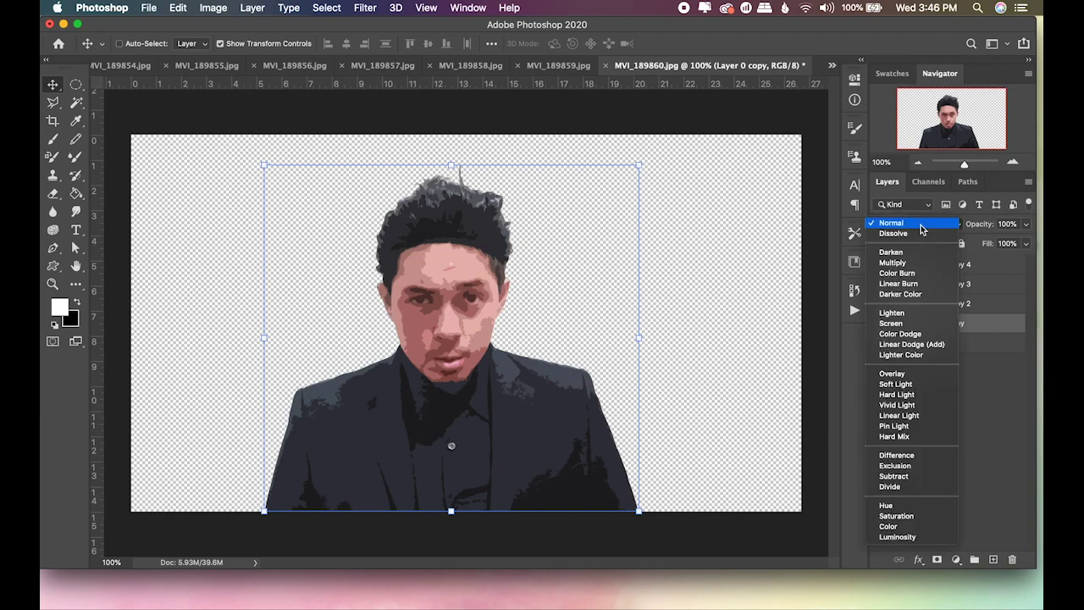
left_click(947, 378)
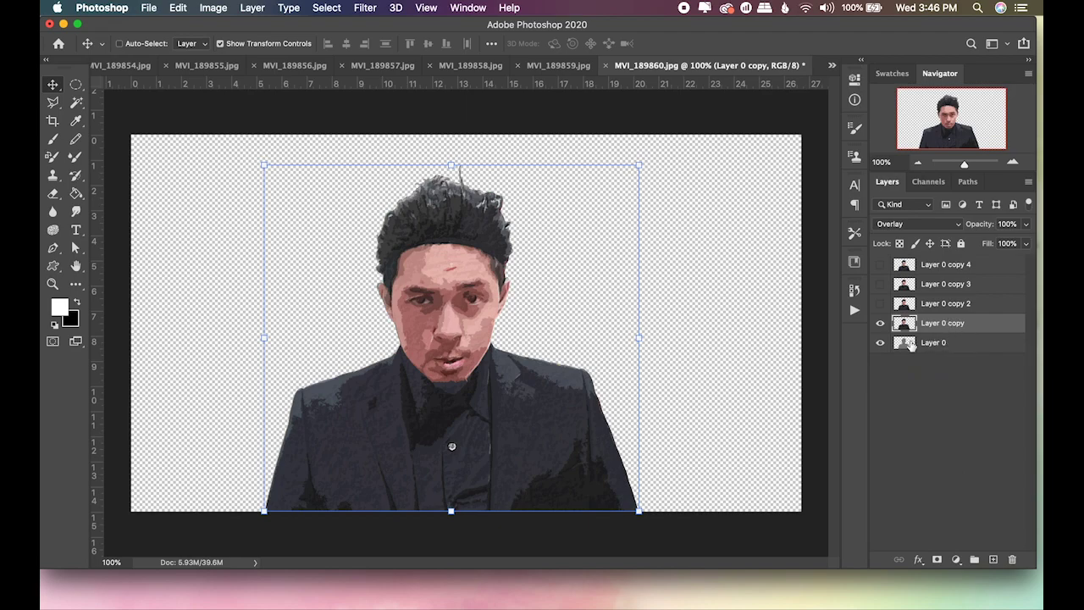
Step: Show Layer 0 copy 2 and set its blend mode to Color
left_click(880, 307)
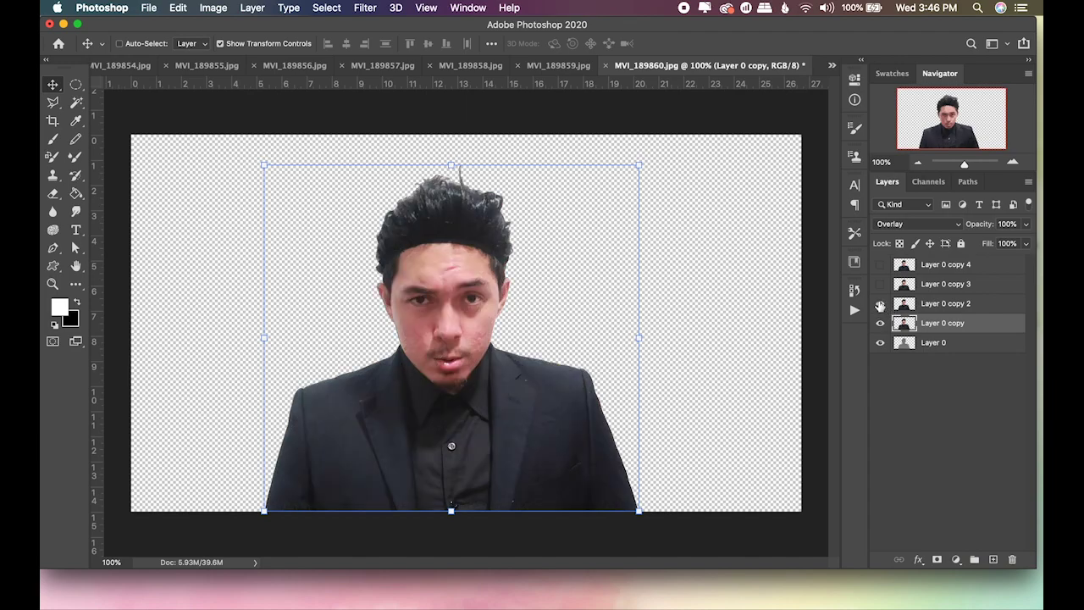
left_click(948, 303)
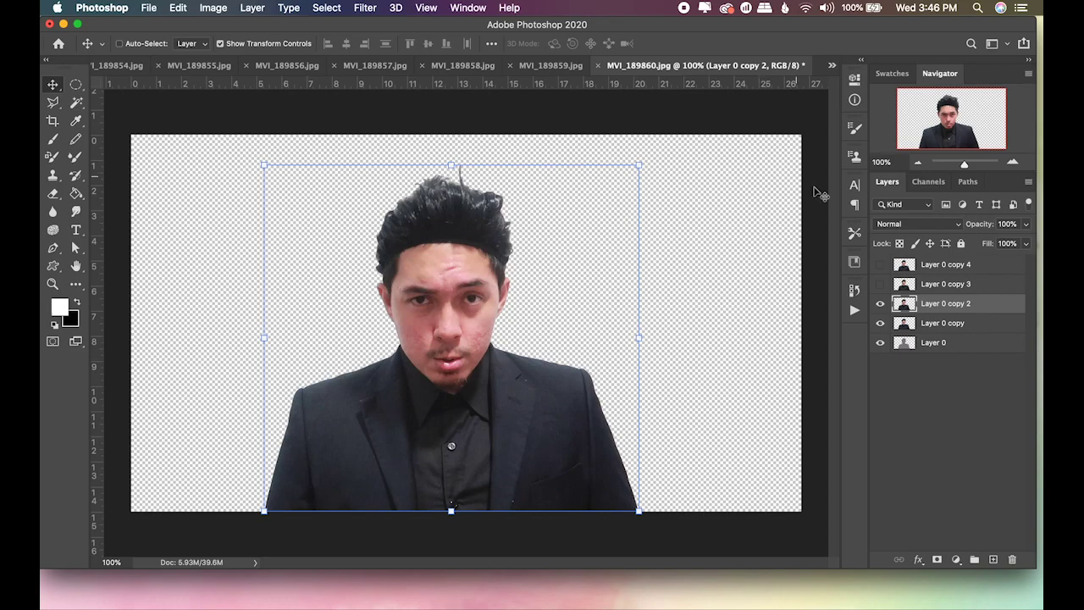
left_click(910, 226)
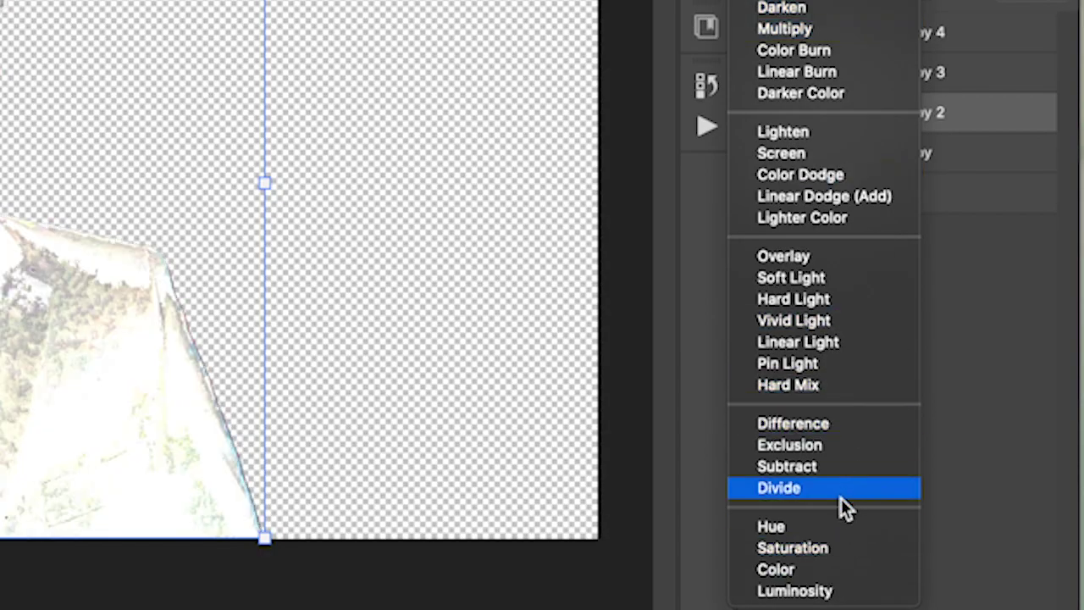
left_click(845, 562)
Step: Move Layer 0 copy 2 below Layer 0 copy in the layer order, comparing the look with both stacking orders
left_click_drag(883, 122, 902, 181)
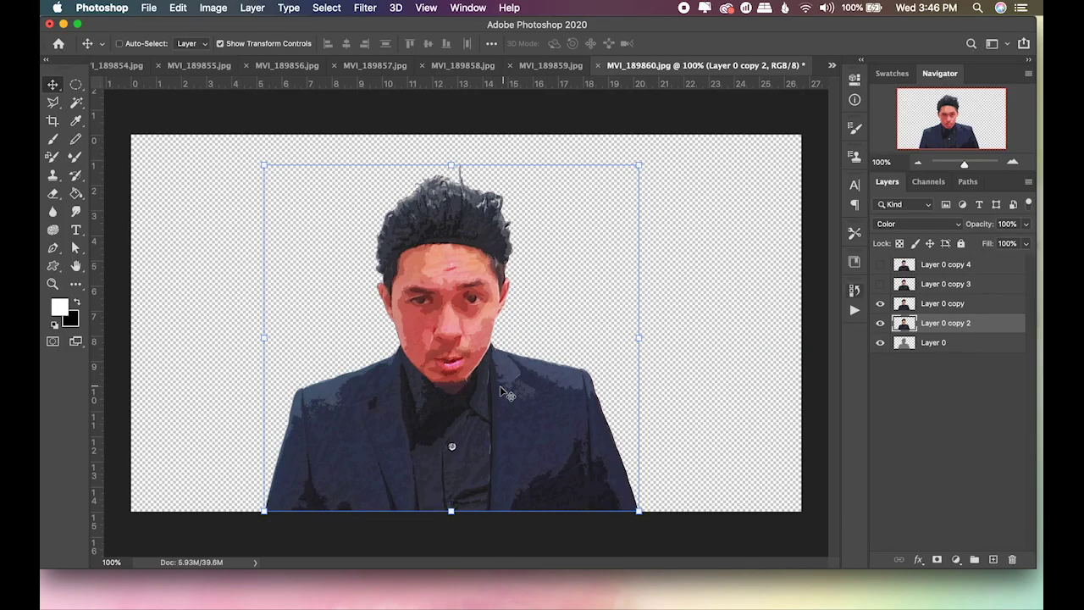
left_click_drag(928, 326, 936, 307)
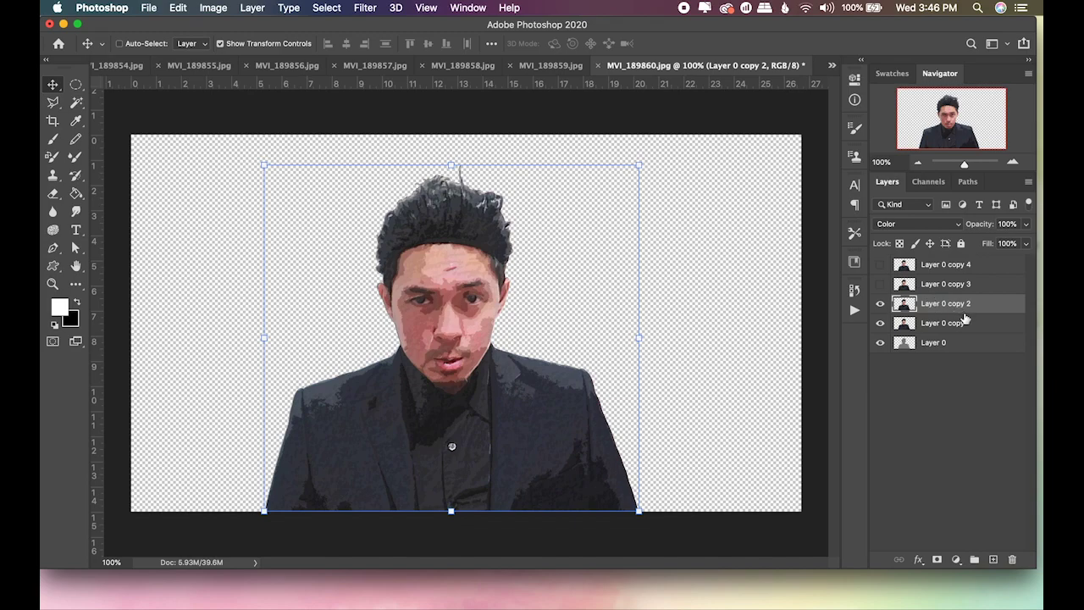
left_click_drag(961, 306, 971, 329)
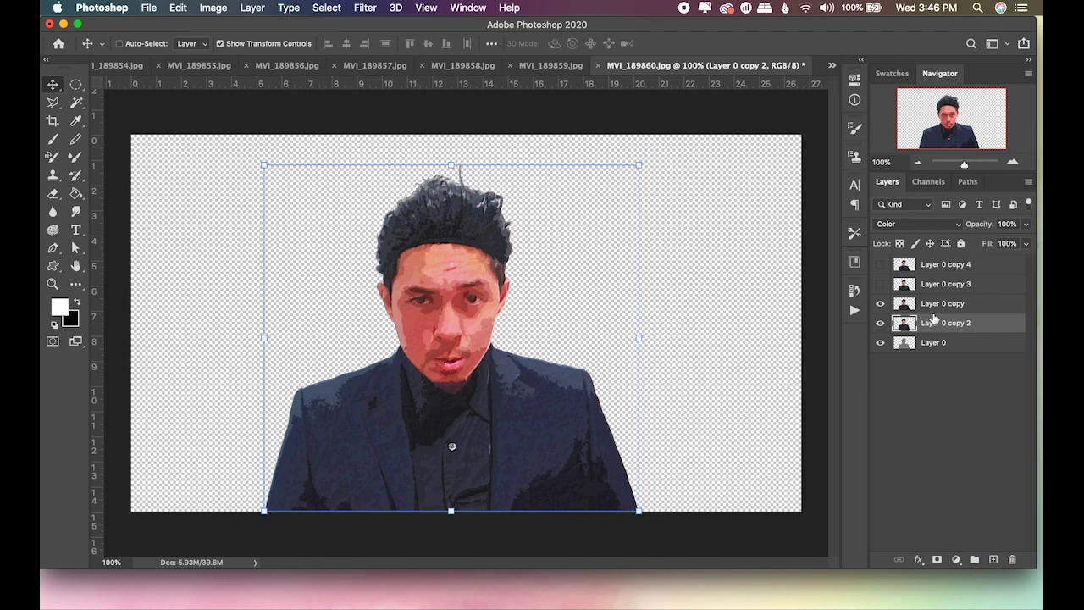
Step: Show Layer 0 copy 3, open the Filter Gallery for it and choose the Stylize filter Glowing Edges
left_click(881, 284)
left_click(940, 288)
left_click(366, 7)
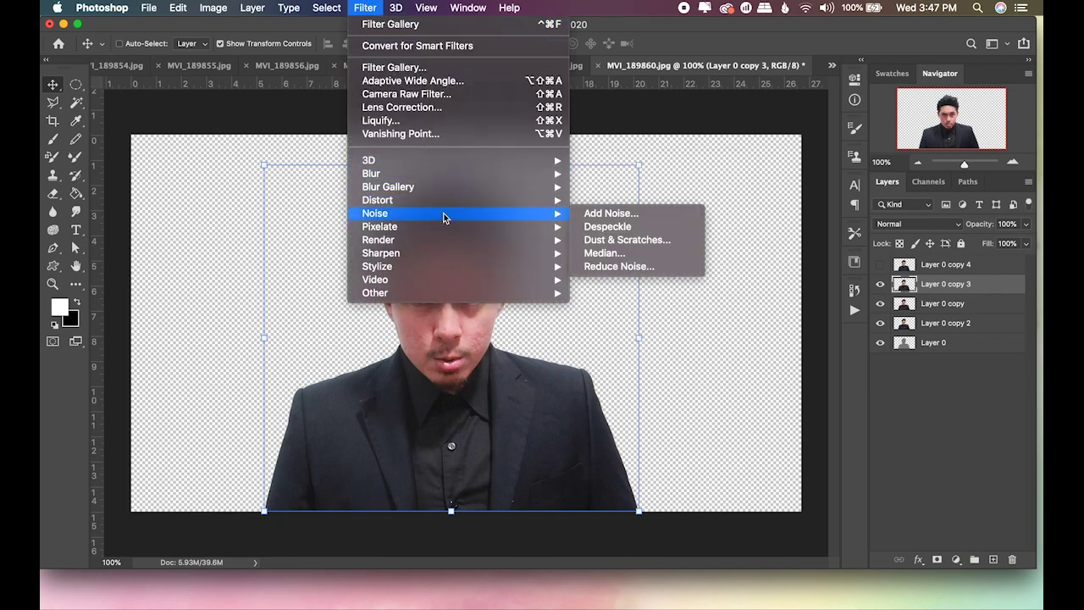
left_click(526, 75)
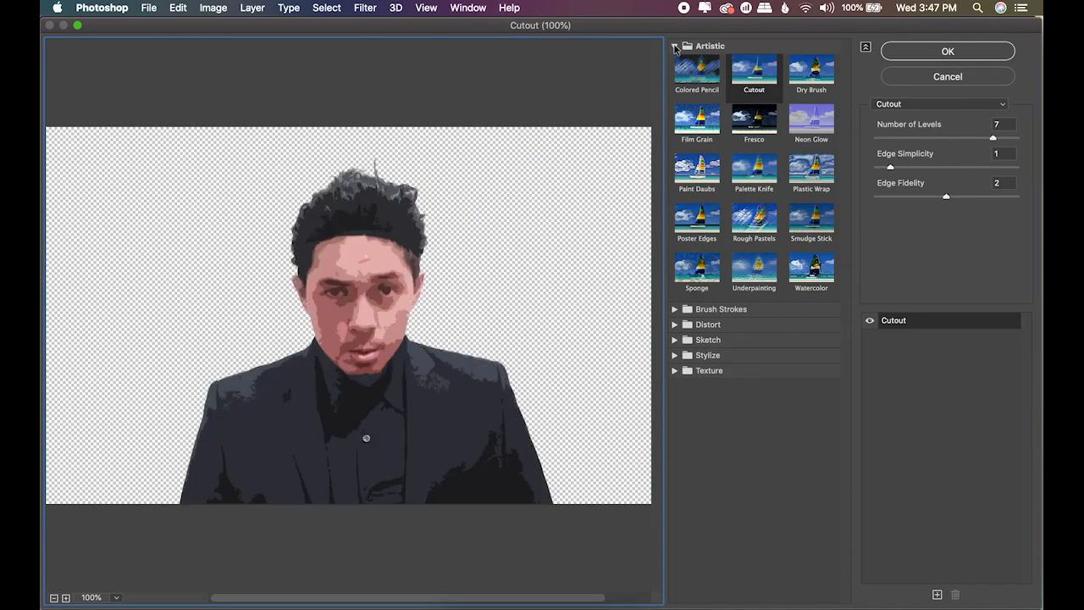
left_click(675, 47)
left_click(675, 107)
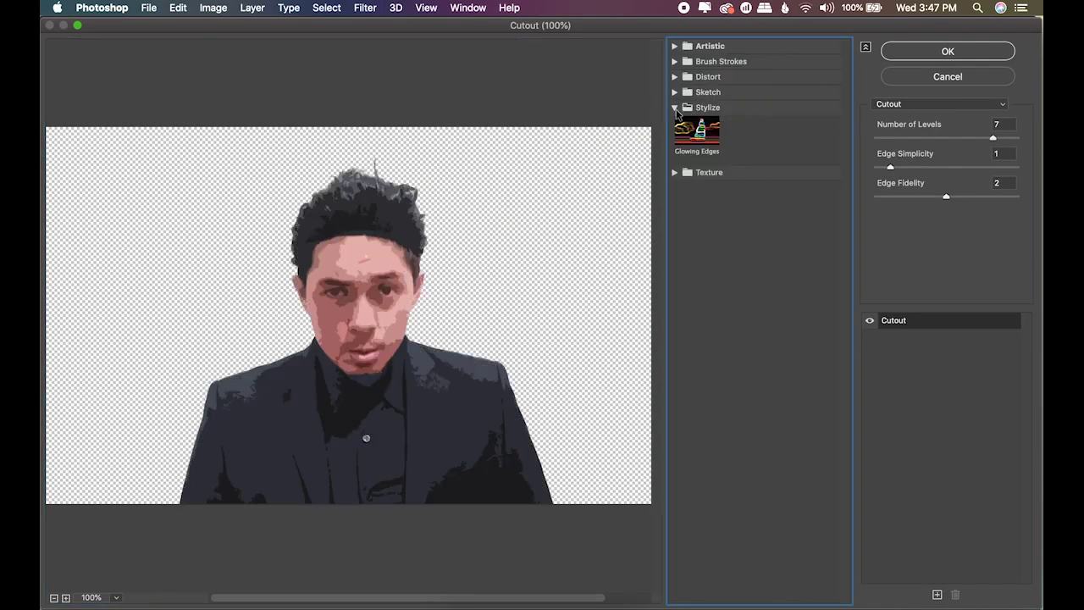
left_click(697, 138)
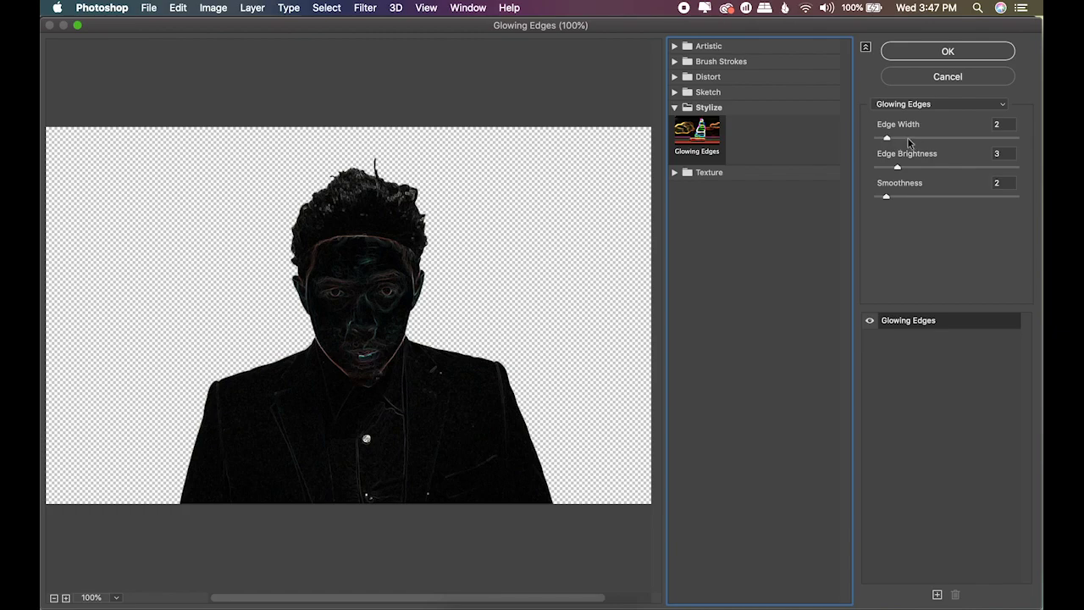
Step: Apply Glowing Edges to Layer 0 copy 3 with edge width 5, edge brightness 2 and smoothness 1, and set its blend mode to Screen
left_click(905, 137)
left_click_drag(904, 137, 915, 137)
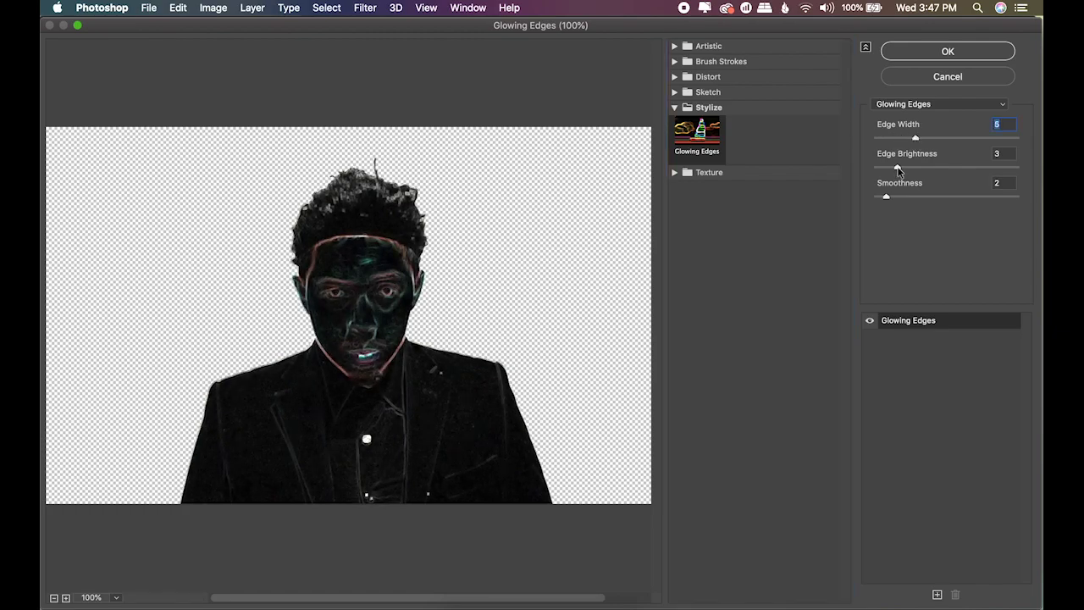
left_click_drag(898, 169, 963, 169)
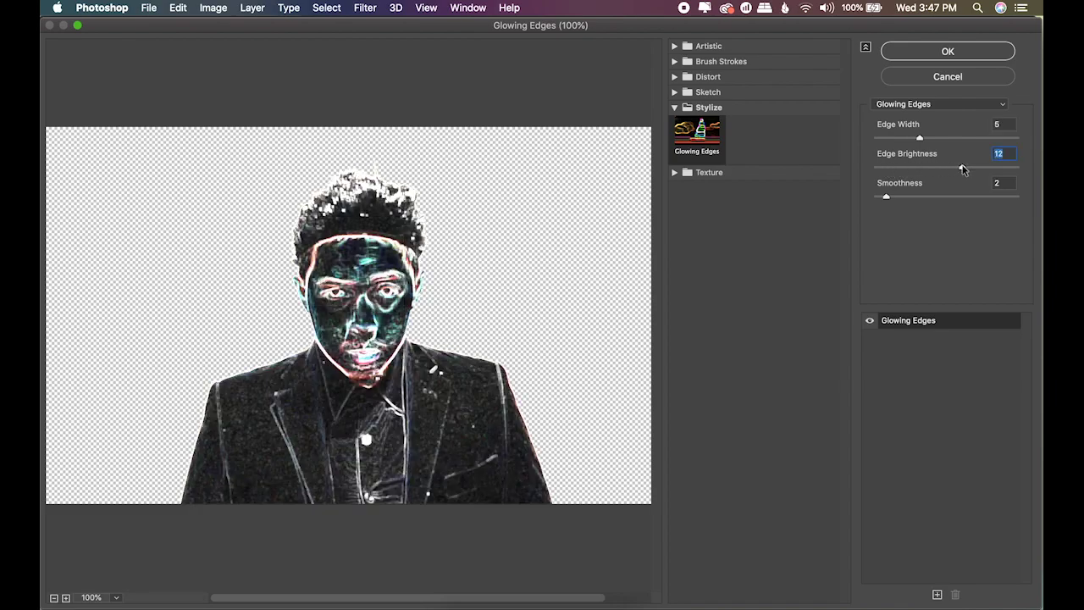
left_click_drag(942, 165, 902, 142)
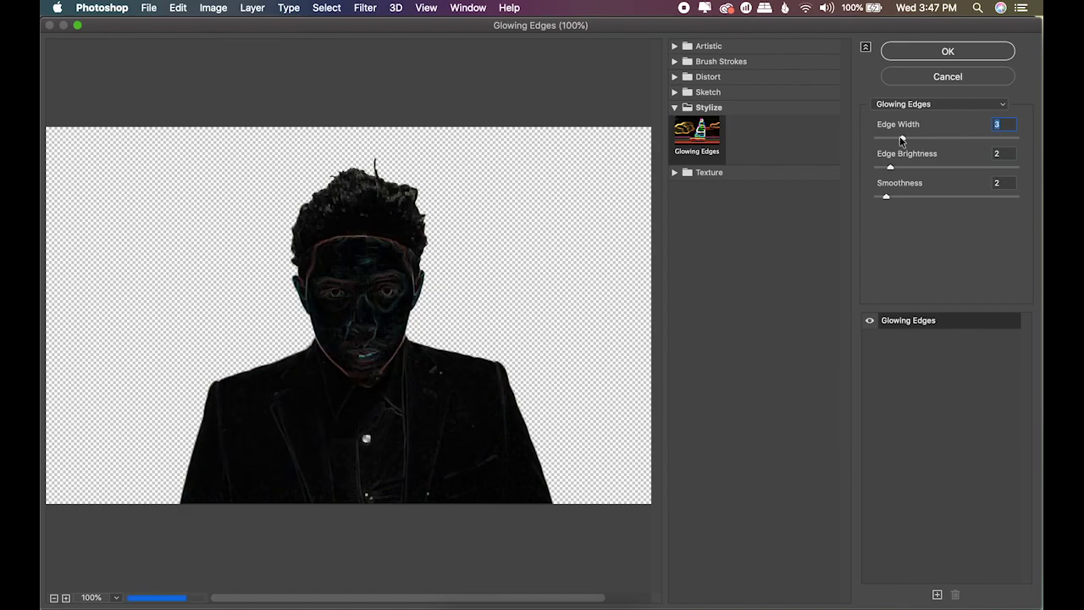
left_click_drag(917, 199, 866, 204)
left_click_drag(898, 138, 912, 139)
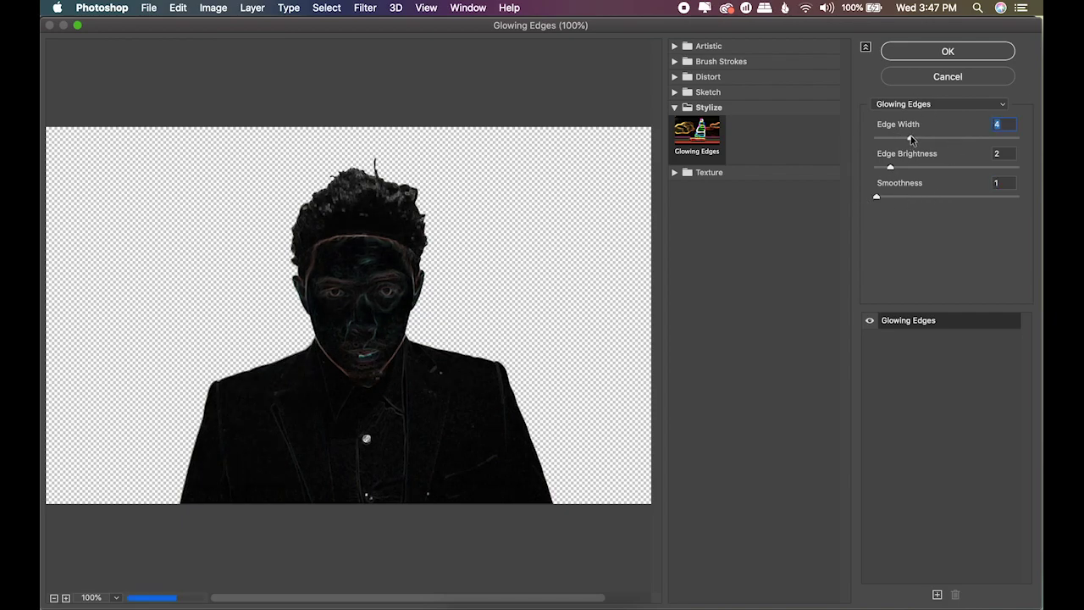
left_click(919, 138)
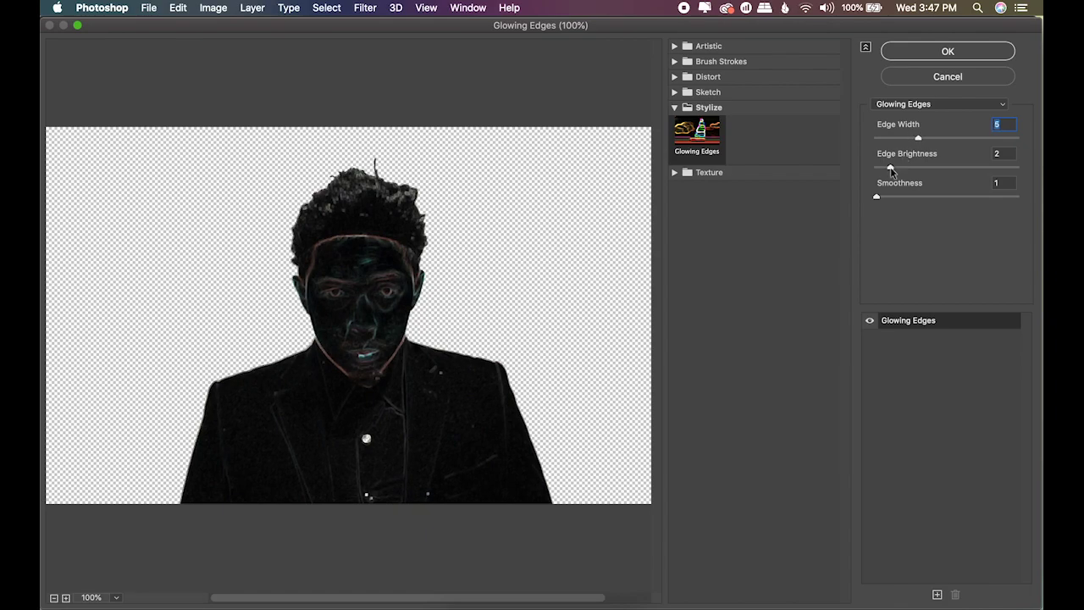
left_click(947, 52)
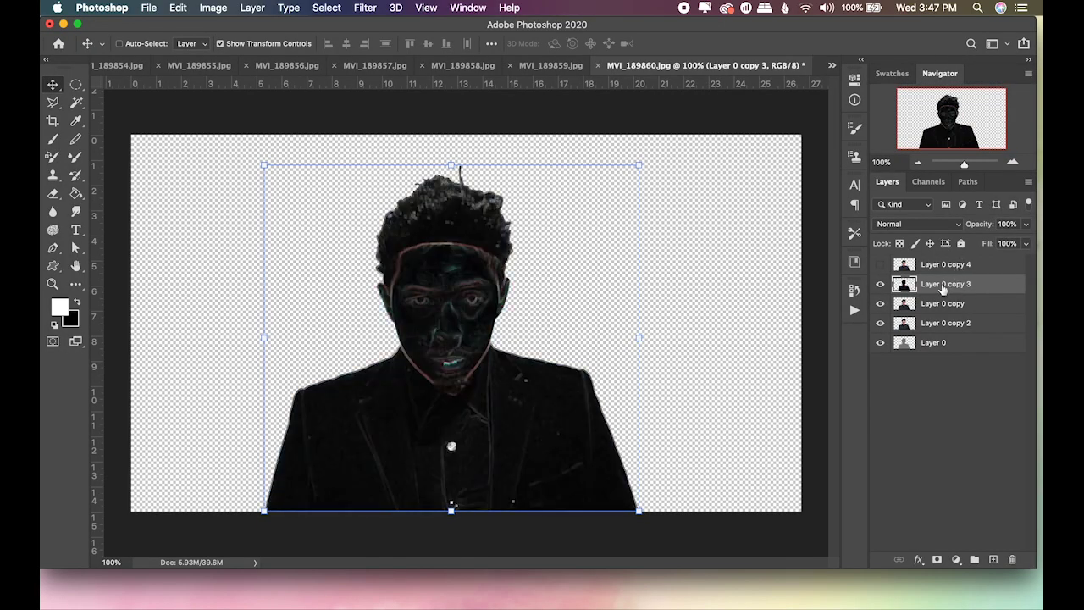
left_click(935, 227)
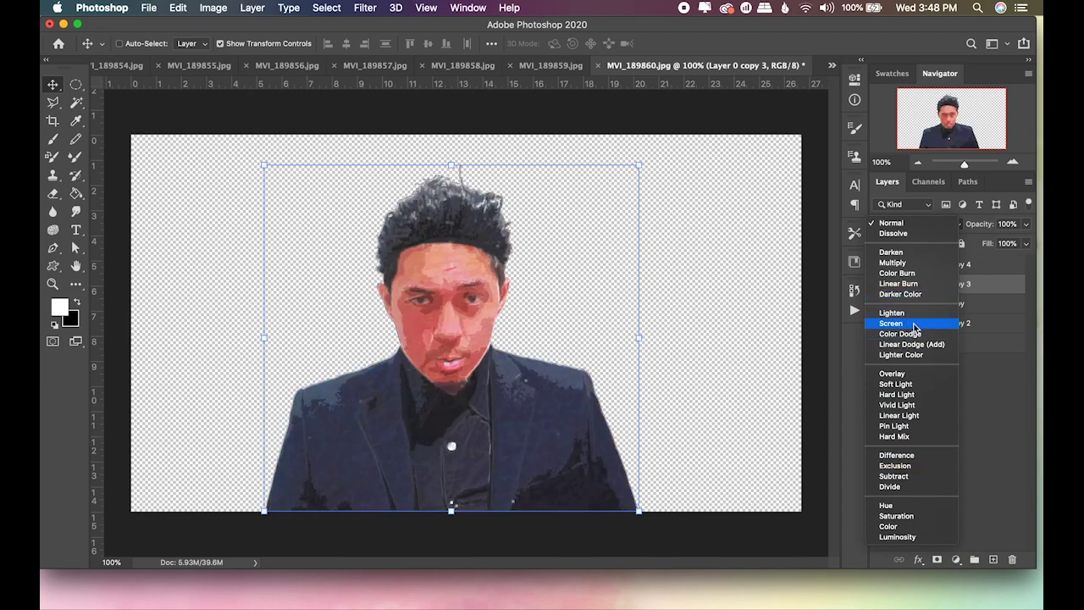
left_click(915, 327)
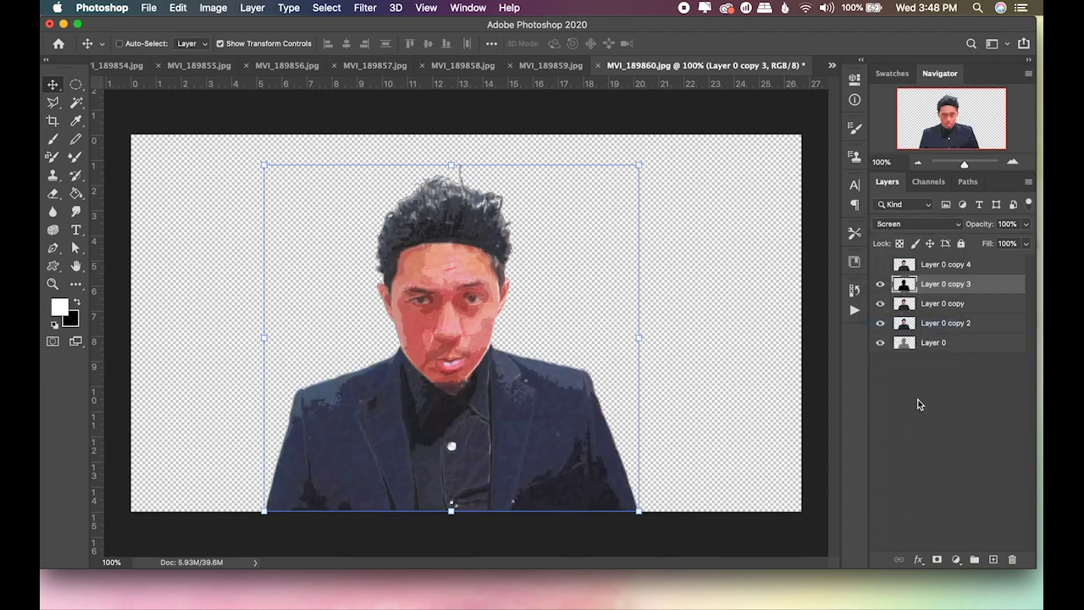
Step: Show Layer 0 copy 4 and open the High Pass filter for it
left_click(881, 264)
left_click(963, 265)
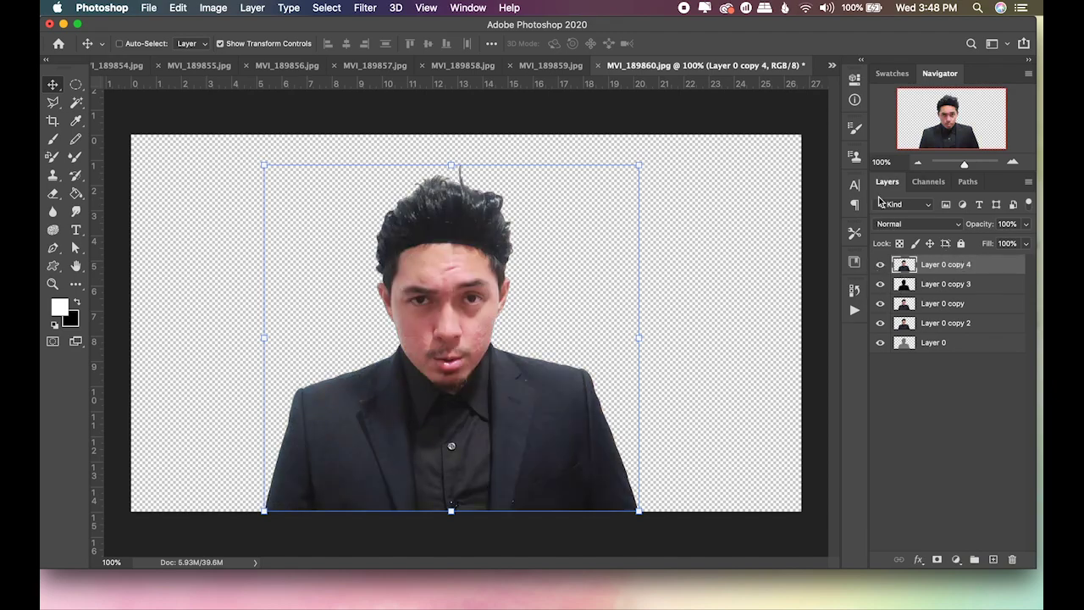
left_click(365, 8)
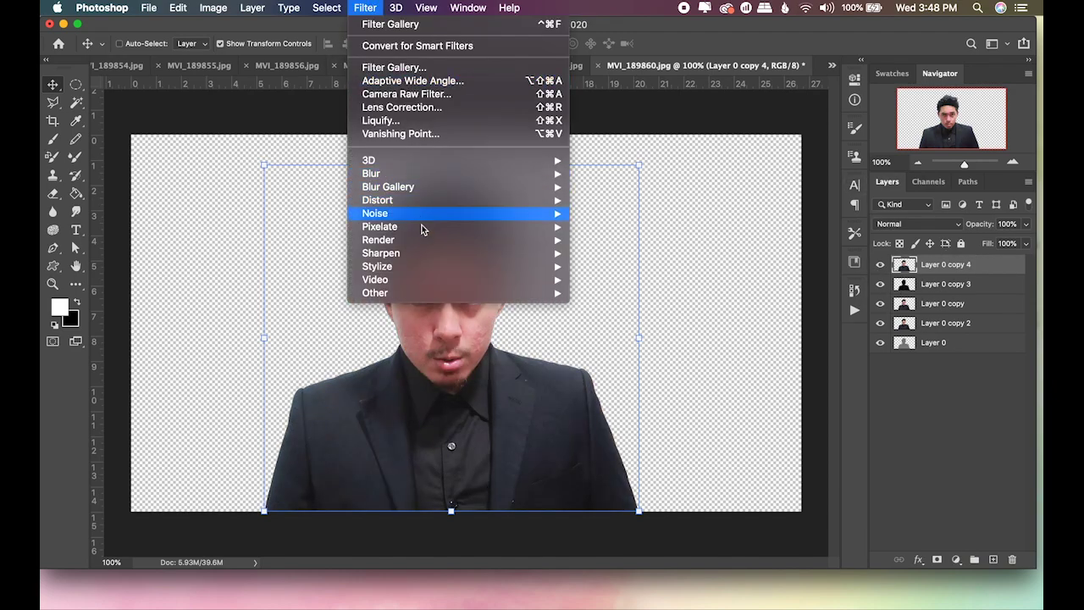
mouse_move(545, 294)
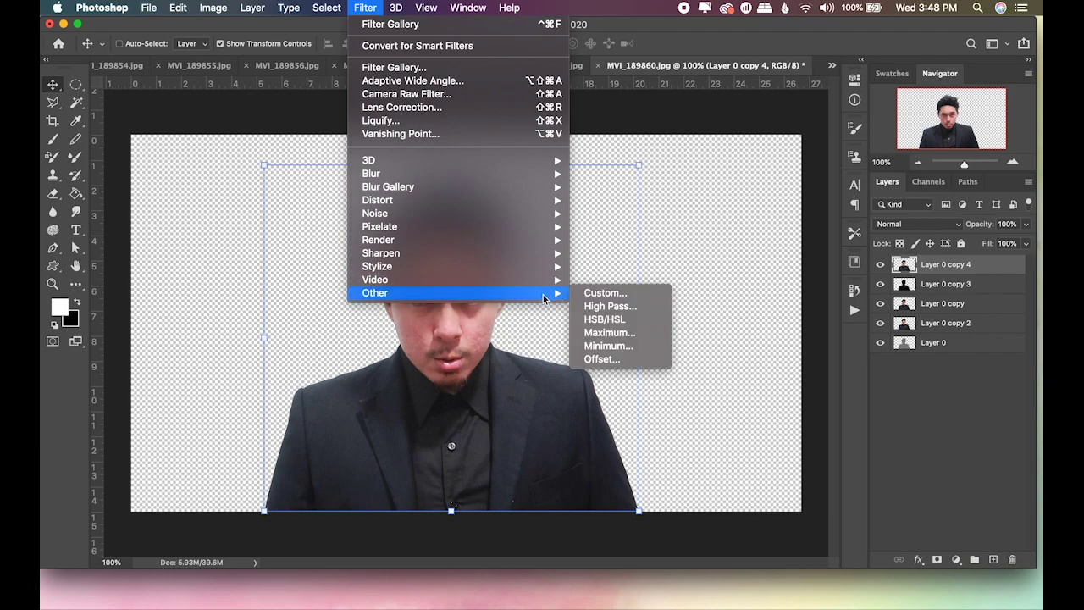
left_click(598, 305)
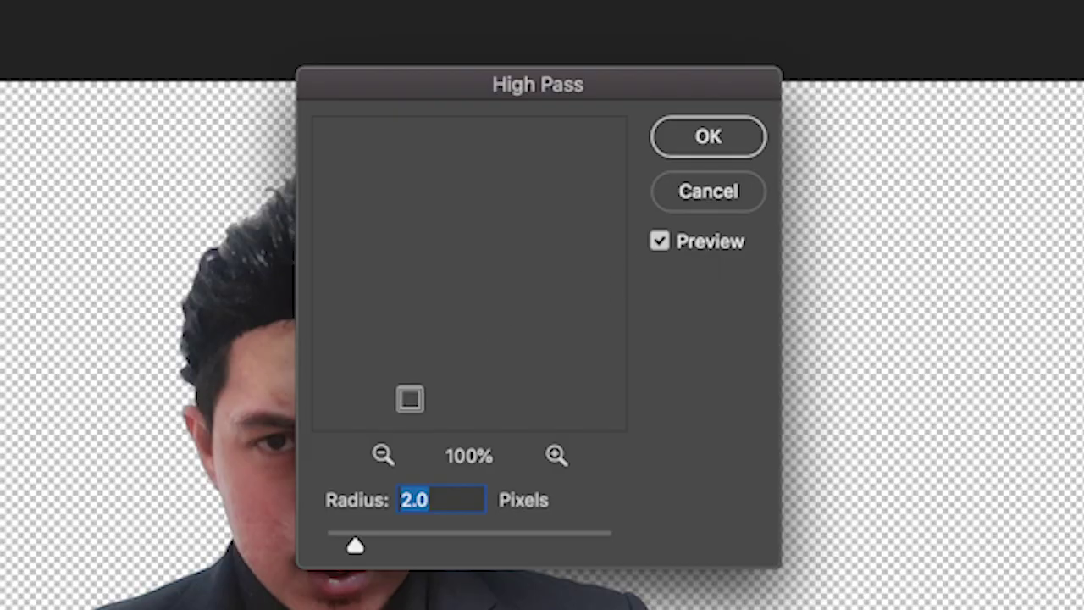
Step: Examine the edge detail around the man's face, neck and shoulder in the High Pass preview at different magnifications up to 200%
left_click(374, 451)
left_click(374, 452)
left_click(374, 452)
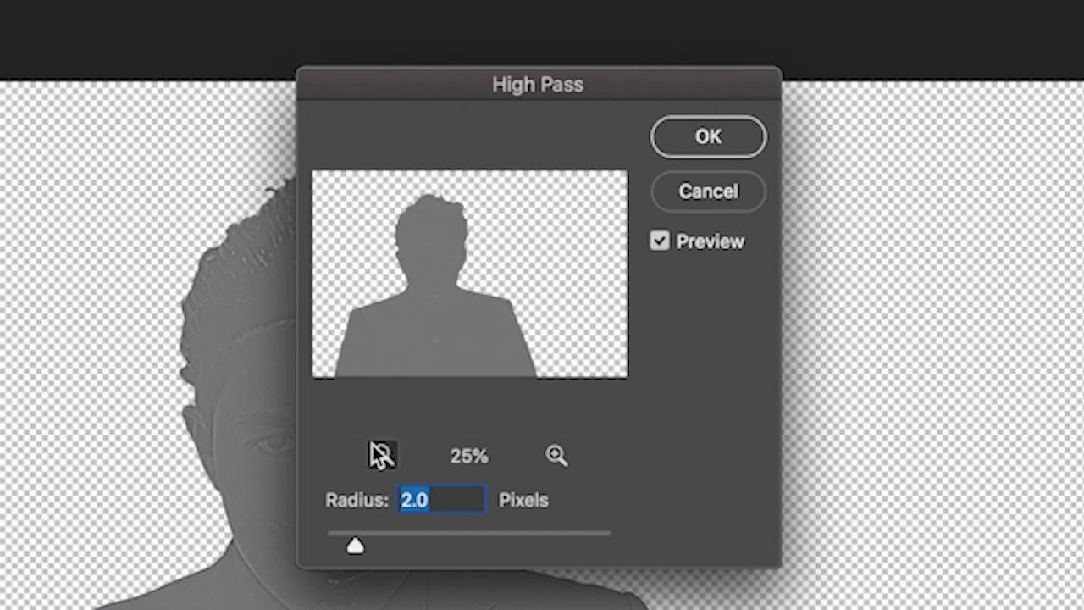
left_click(373, 452)
left_click(557, 455)
left_click(557, 455)
left_click(557, 455)
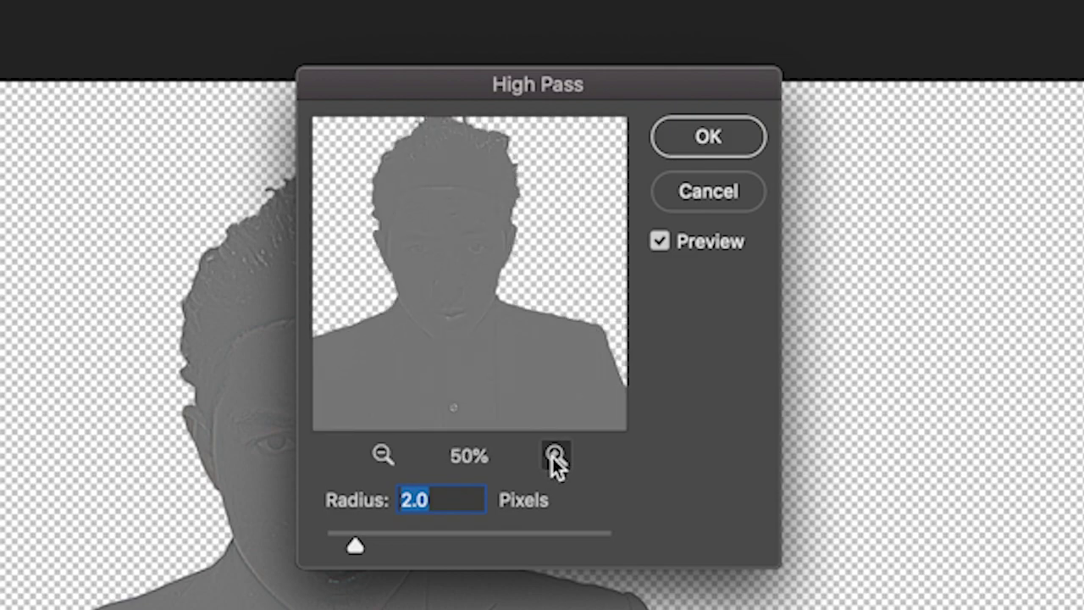
left_click(557, 455)
left_click(557, 454)
left_click(557, 455)
left_click_drag(492, 307, 504, 225)
left_click_drag(423, 329, 523, 122)
left_click_drag(491, 282, 569, 261)
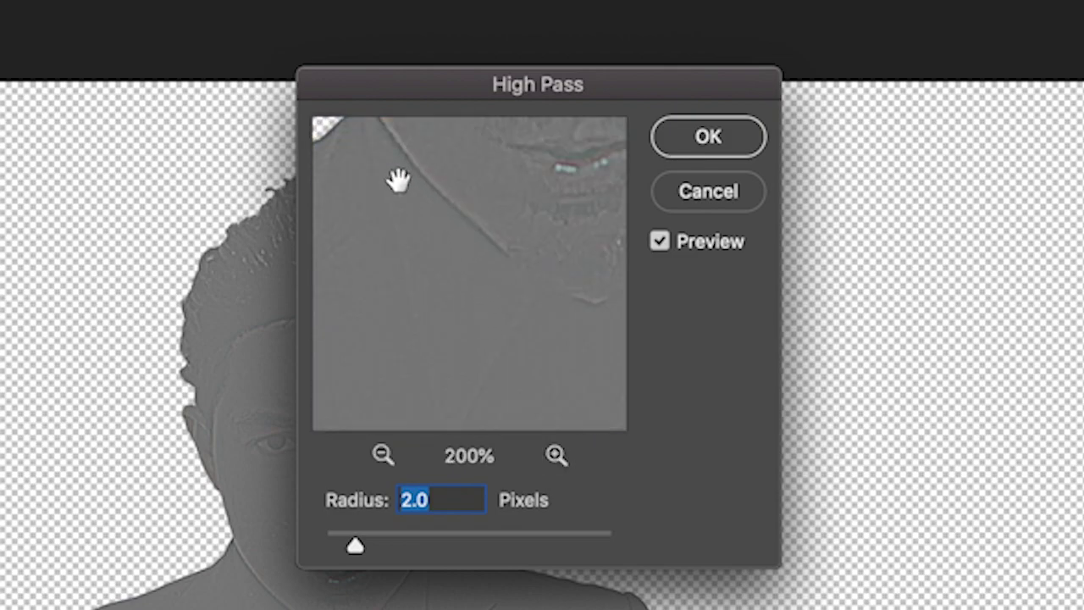
left_click_drag(432, 159, 523, 300)
left_click_drag(477, 339, 462, 273)
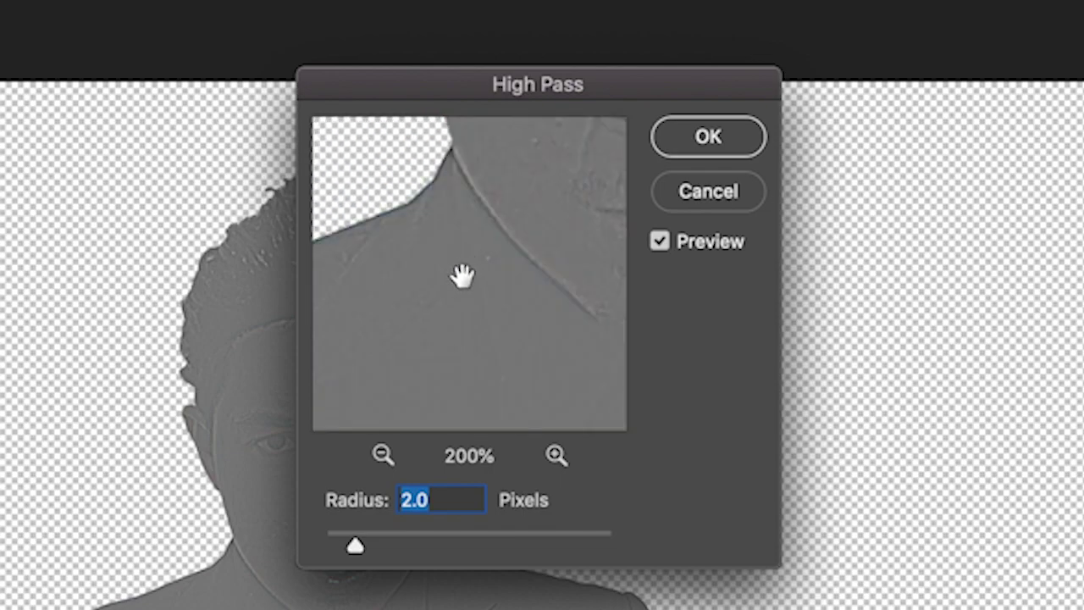
Step: Apply High Pass with a radius of 3 pixels to Layer 0 copy 4 and set its blend mode to Overlay
left_click(414, 542)
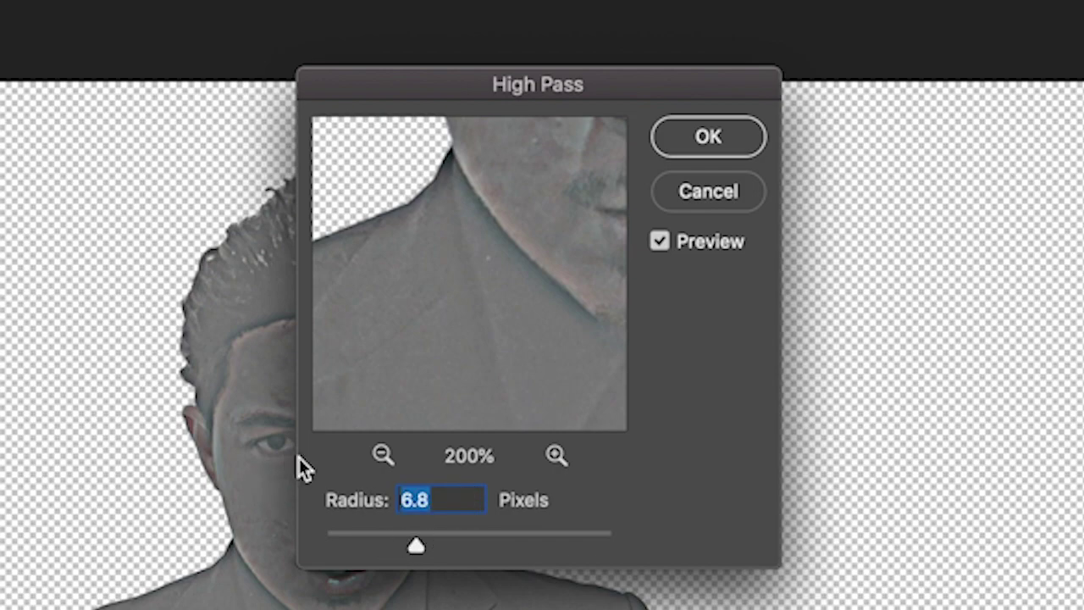
type("2")
key("BackSpace")
type("3")
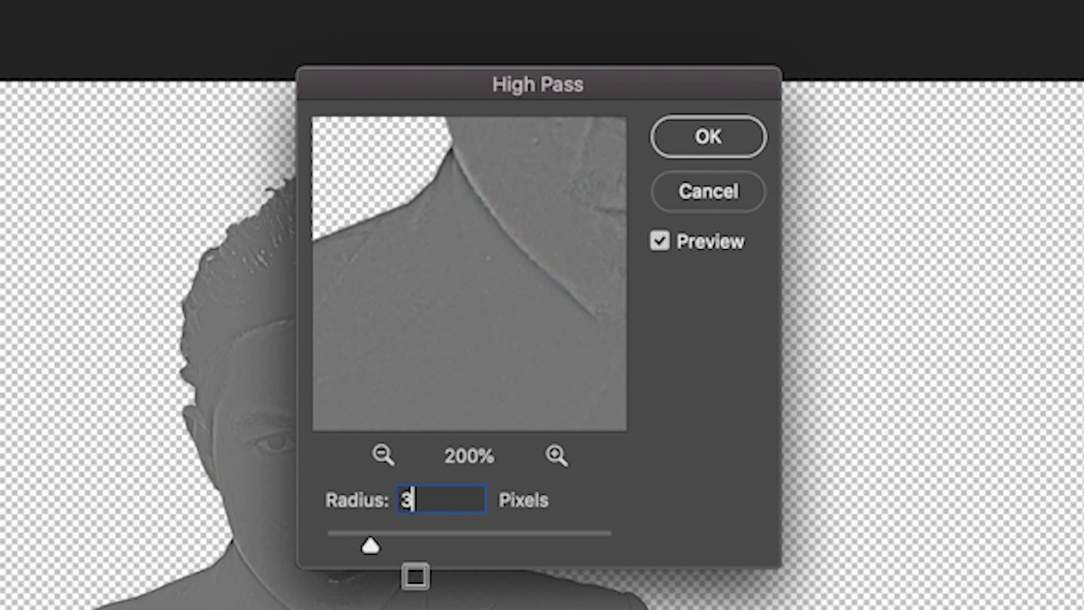
left_click(718, 137)
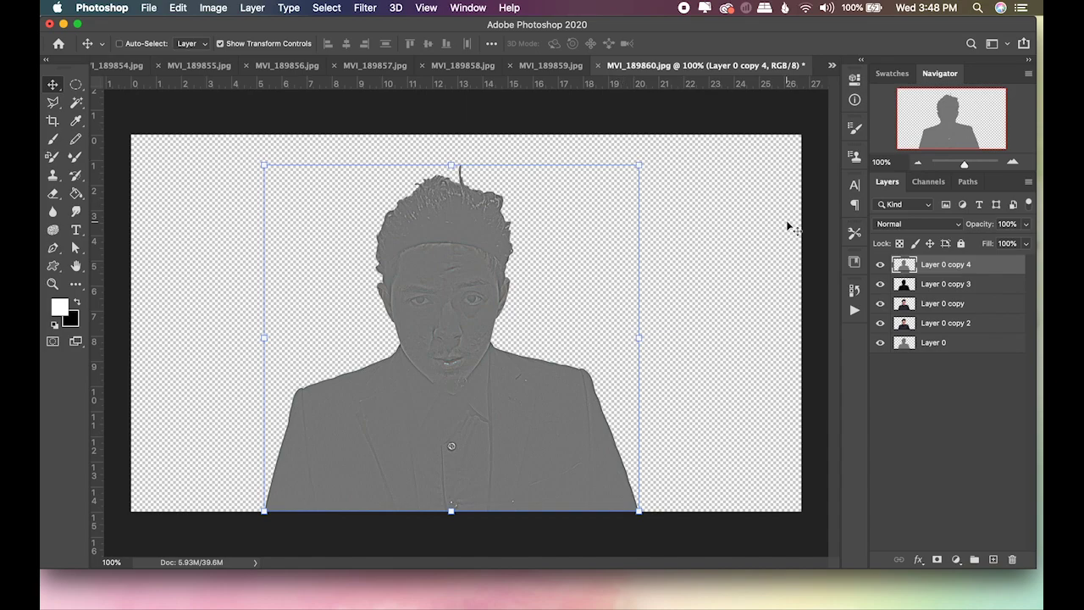
left_click(915, 225)
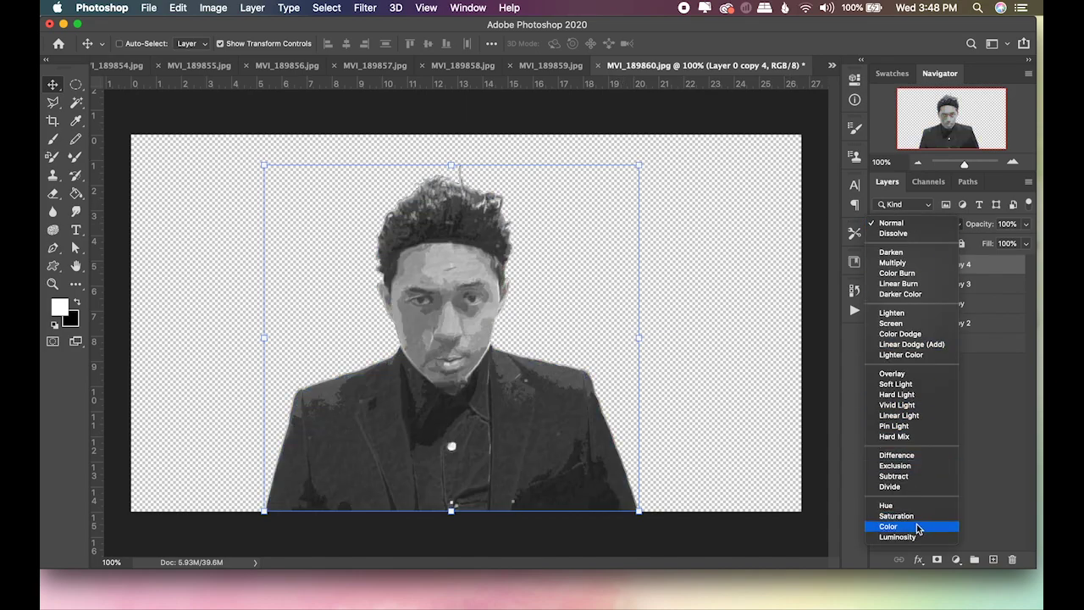
left_click(905, 375)
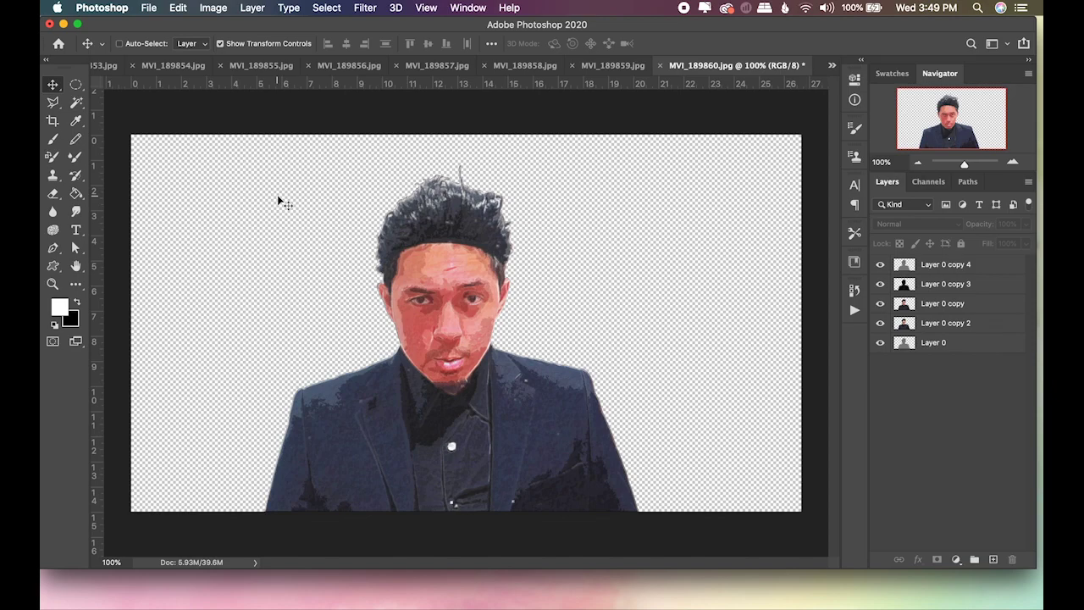
Step: Begin saving the image under a new location and create a folder there named with the subject's first name followed by Edited
left_click(147, 9)
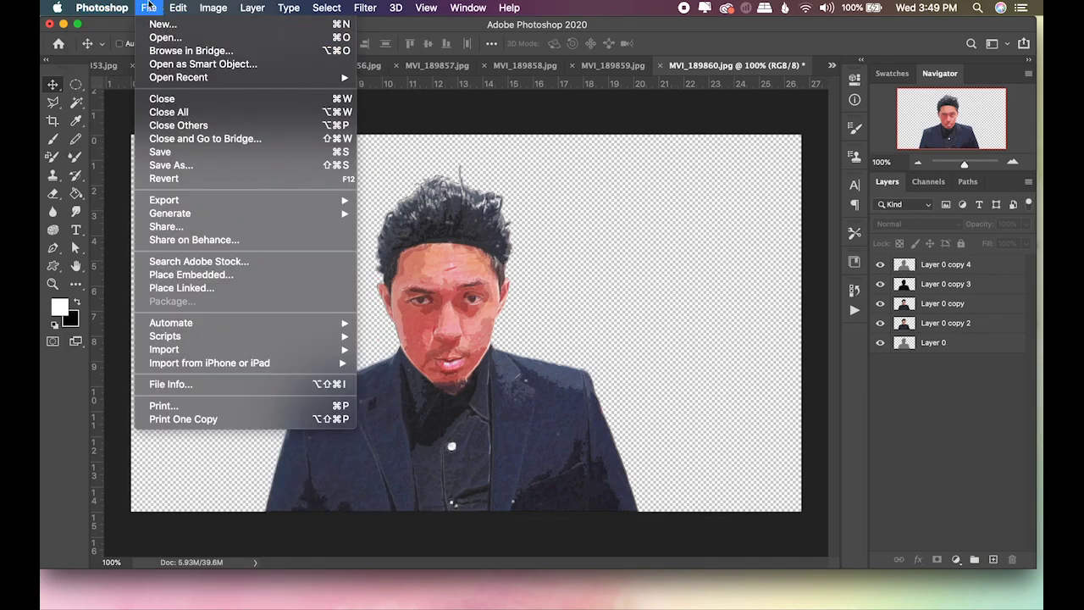
left_click(237, 164)
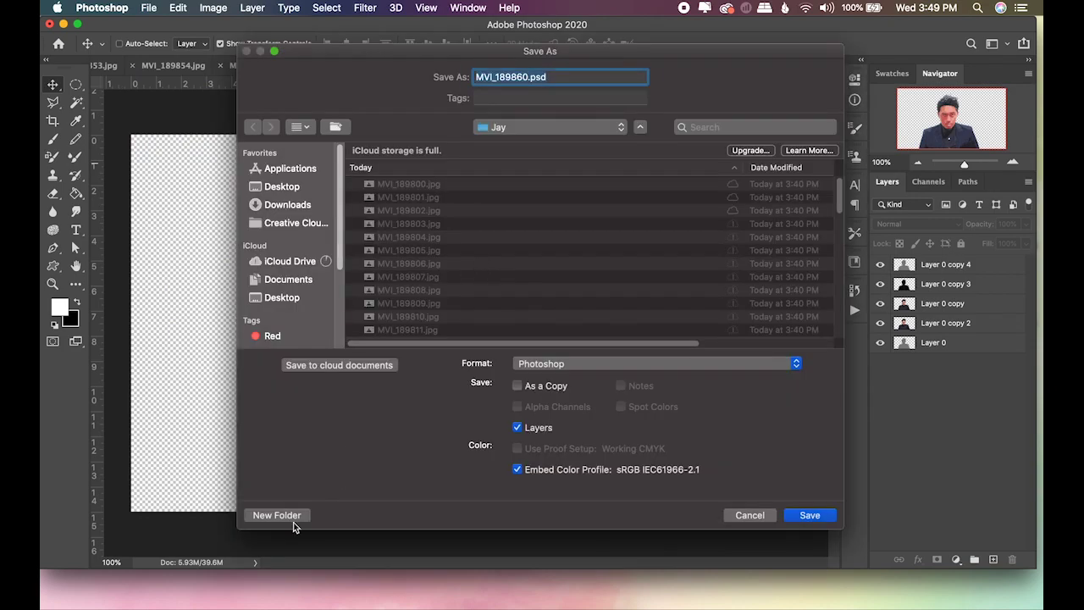
left_click(280, 515)
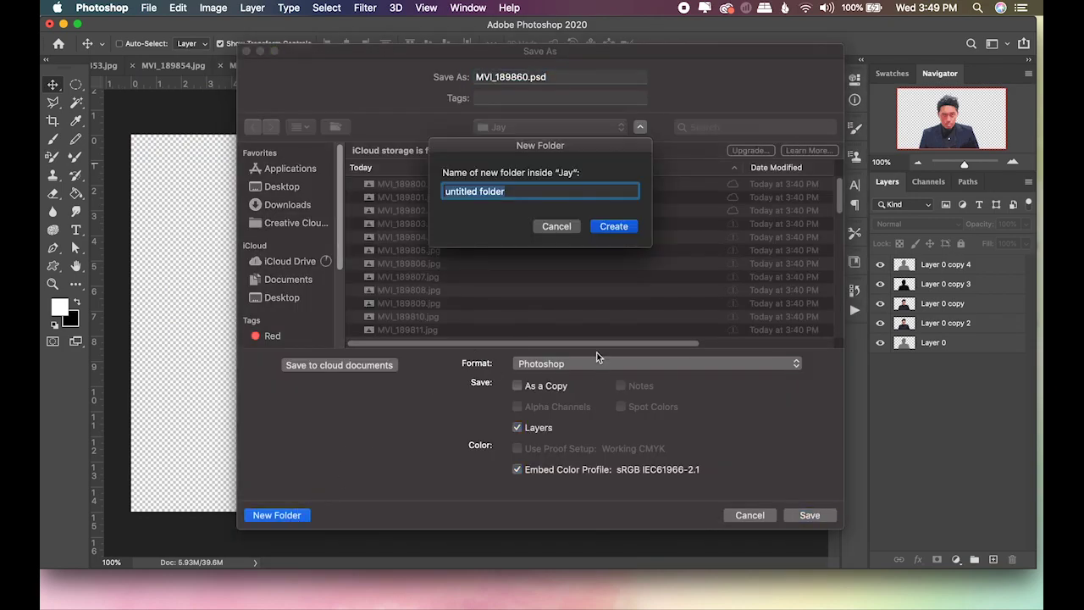
type("JAy")
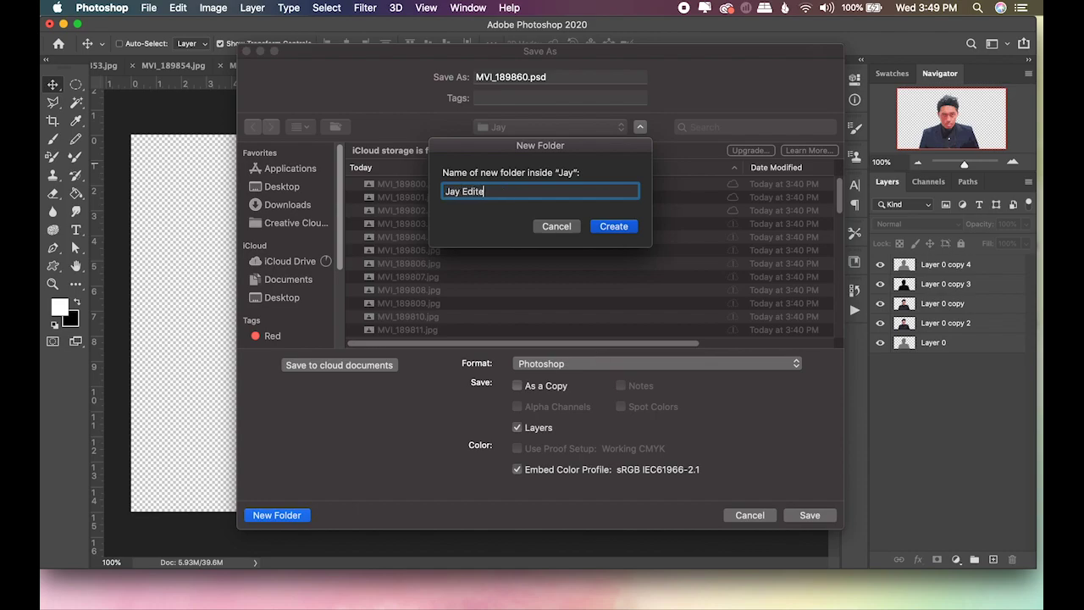
left_click(616, 225)
Step: Save a PNG copy named MVI_189860.png in the new folder and accept the PNG options
left_click(616, 364)
left_click(640, 551)
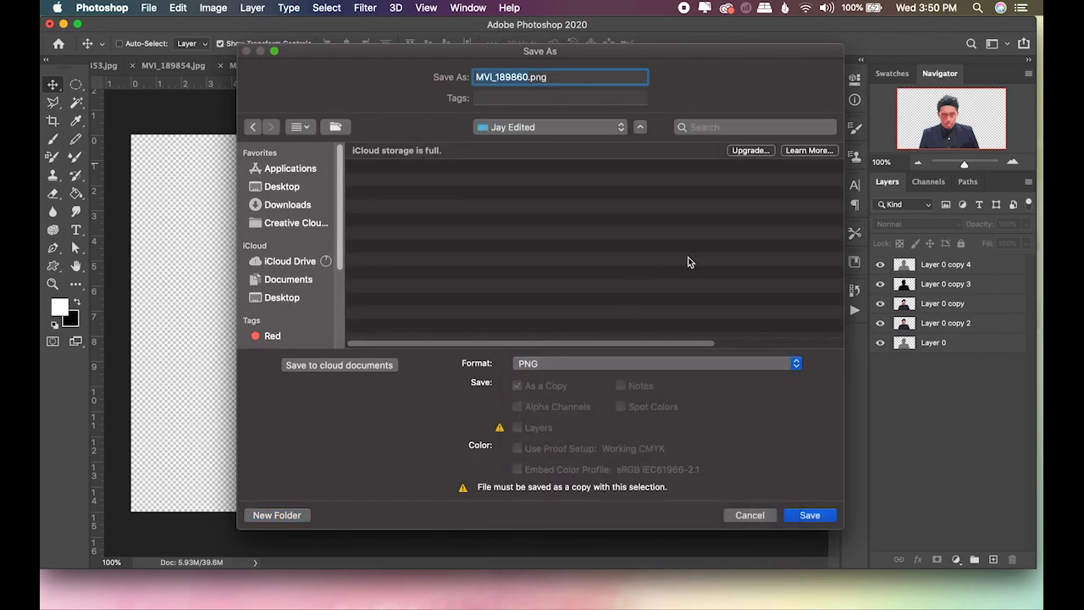
left_click(811, 515)
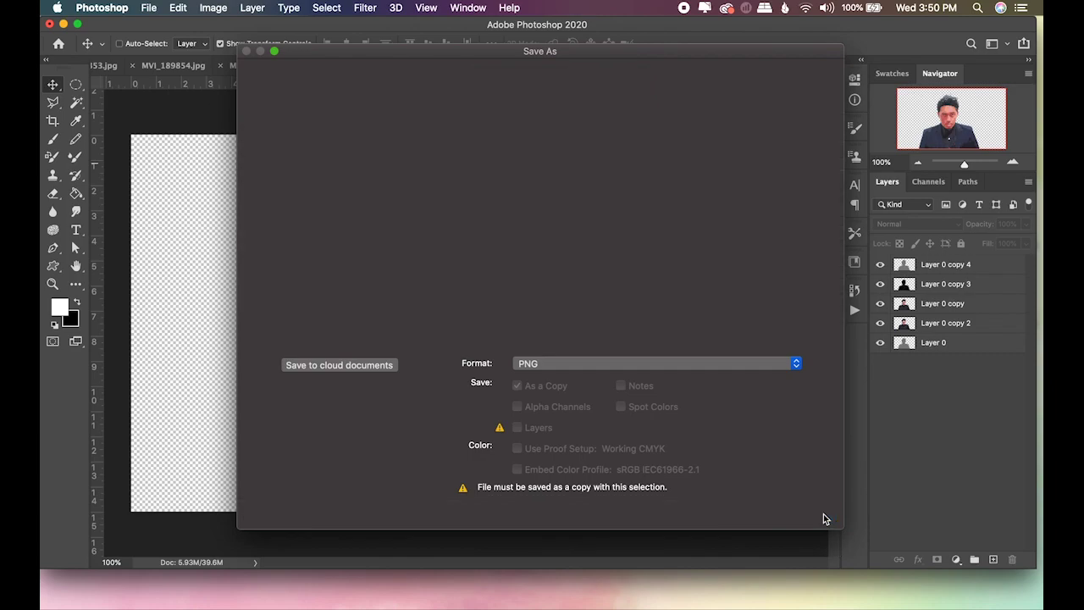
left_click(627, 248)
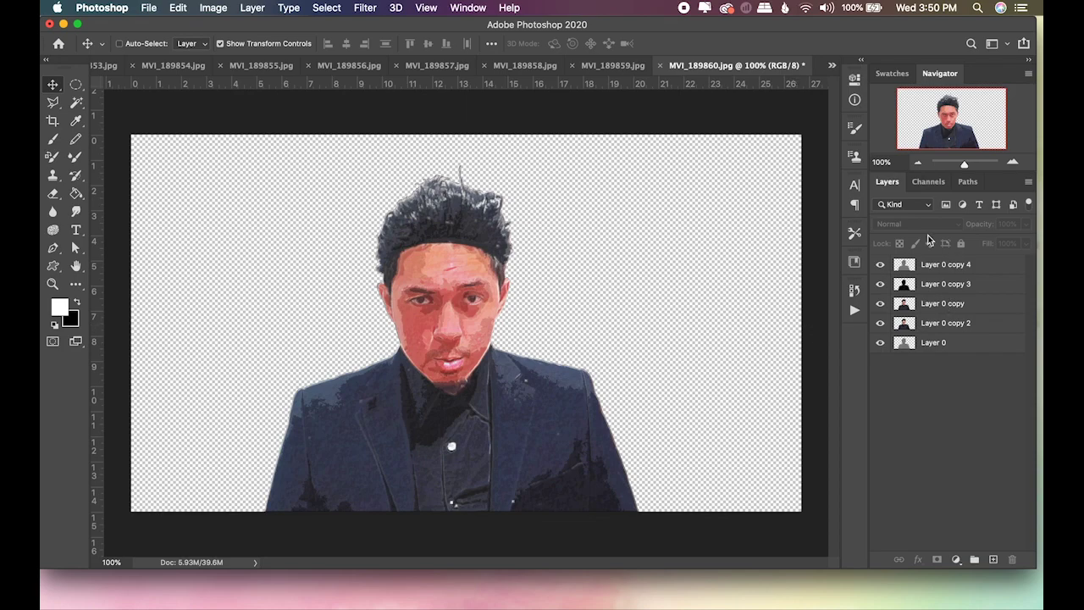
Step: Switch to the image MVI_189859.jpg and bring up the list of available actions
left_click(607, 68)
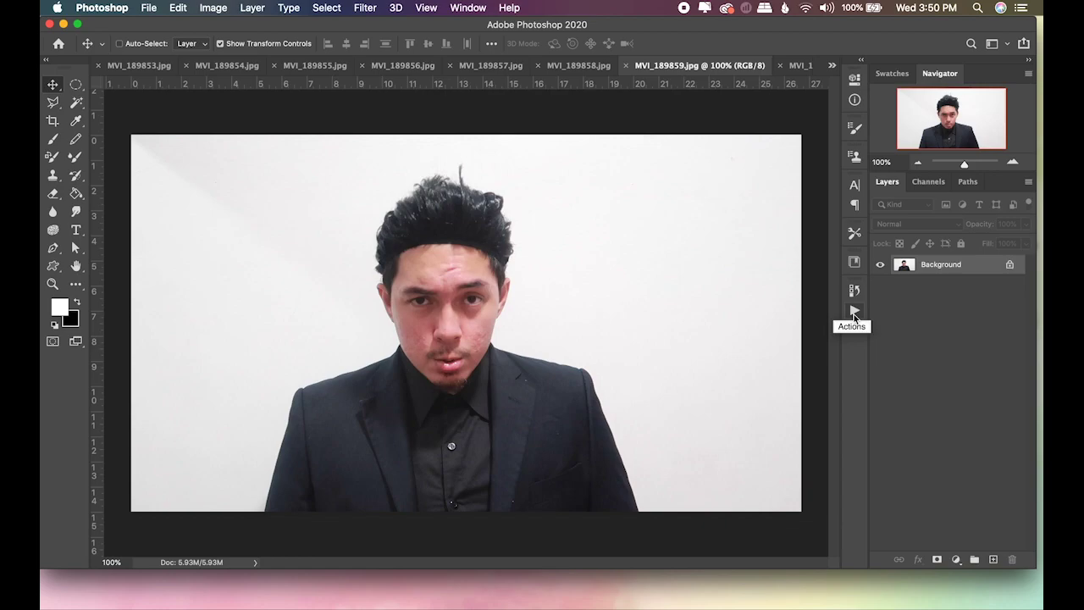
left_click(854, 314)
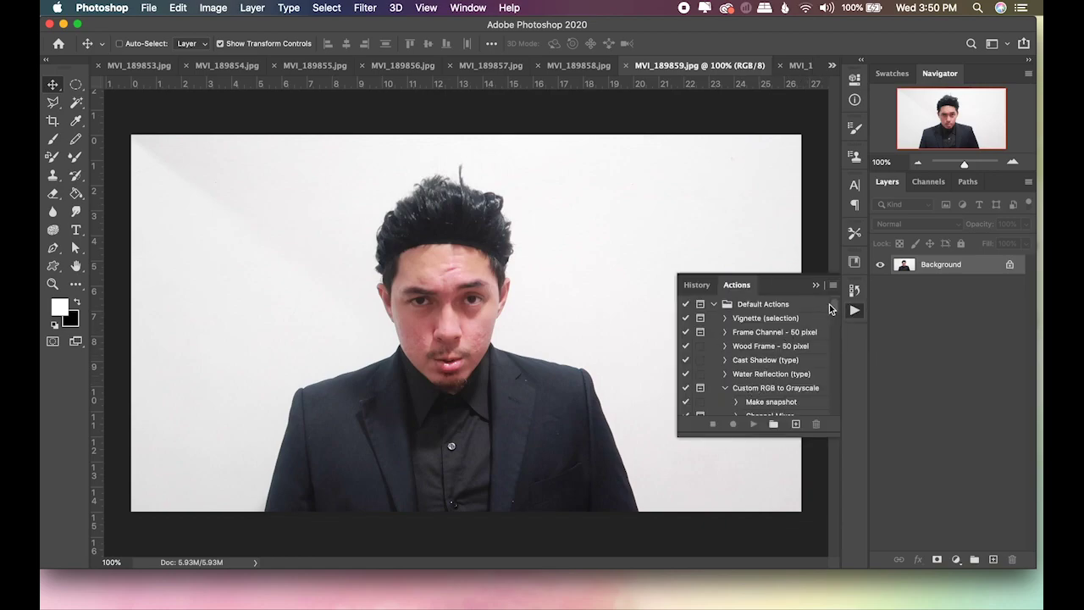
left_click_drag(835, 309, 838, 413)
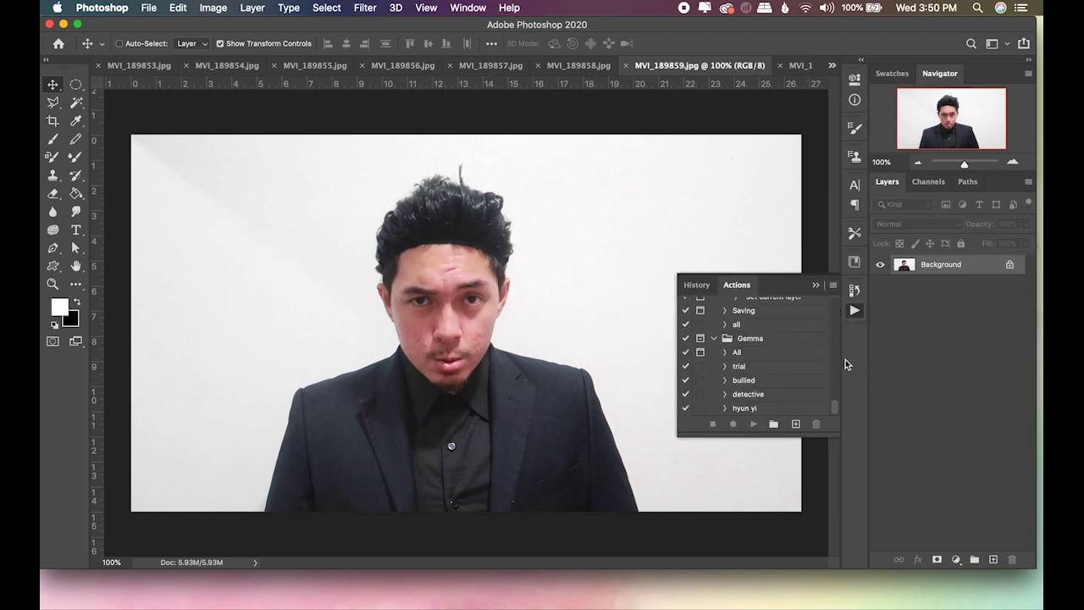
left_click(816, 285)
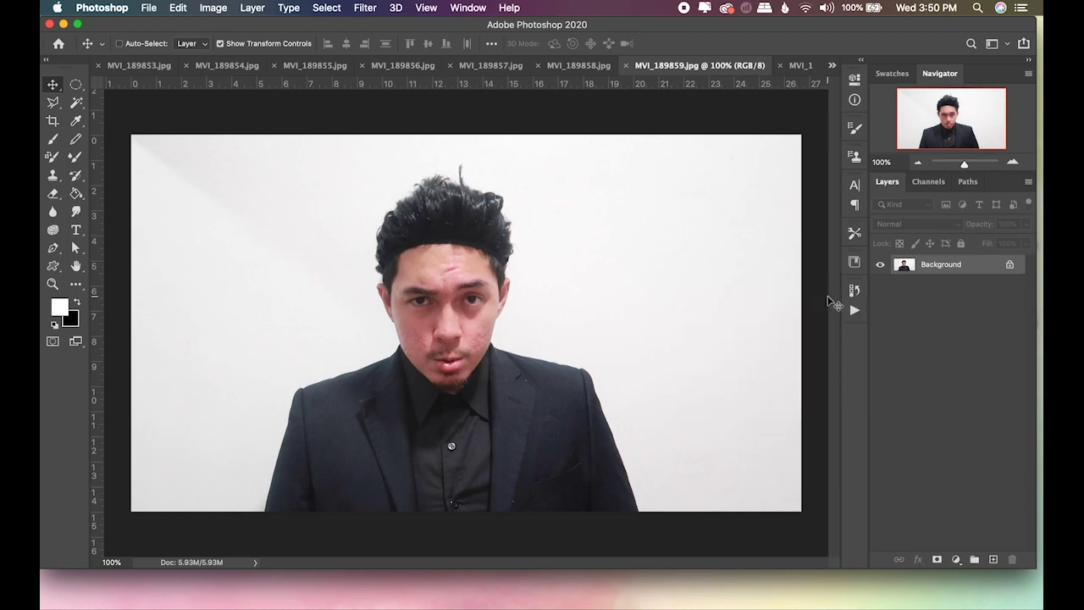
left_click(467, 6)
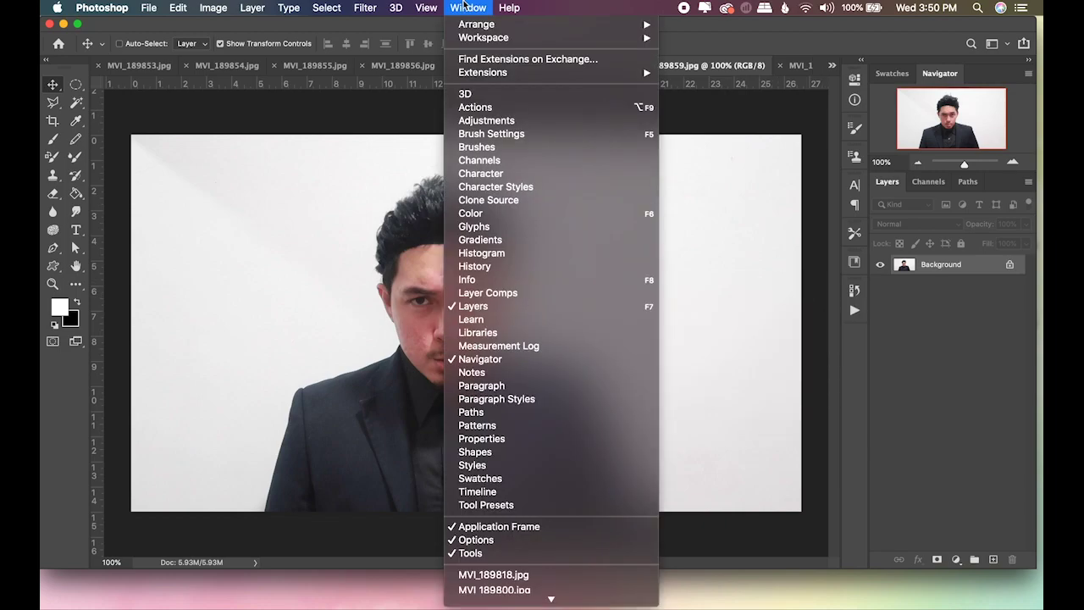
left_click(475, 107)
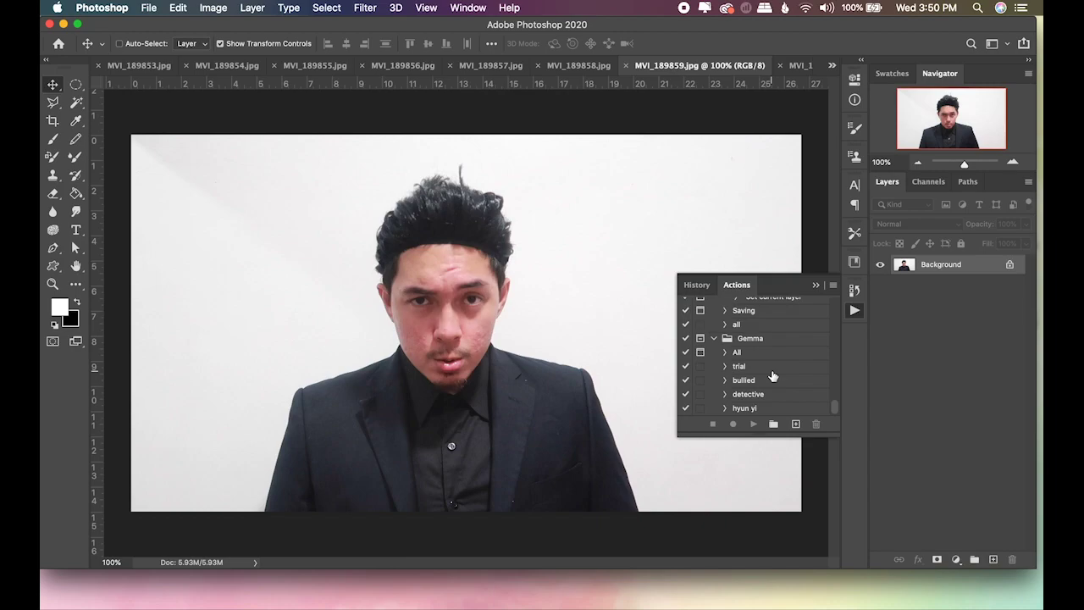
Step: Create a new action named Itaewon Effect in the Default Actions set and start recording it
left_click(795, 425)
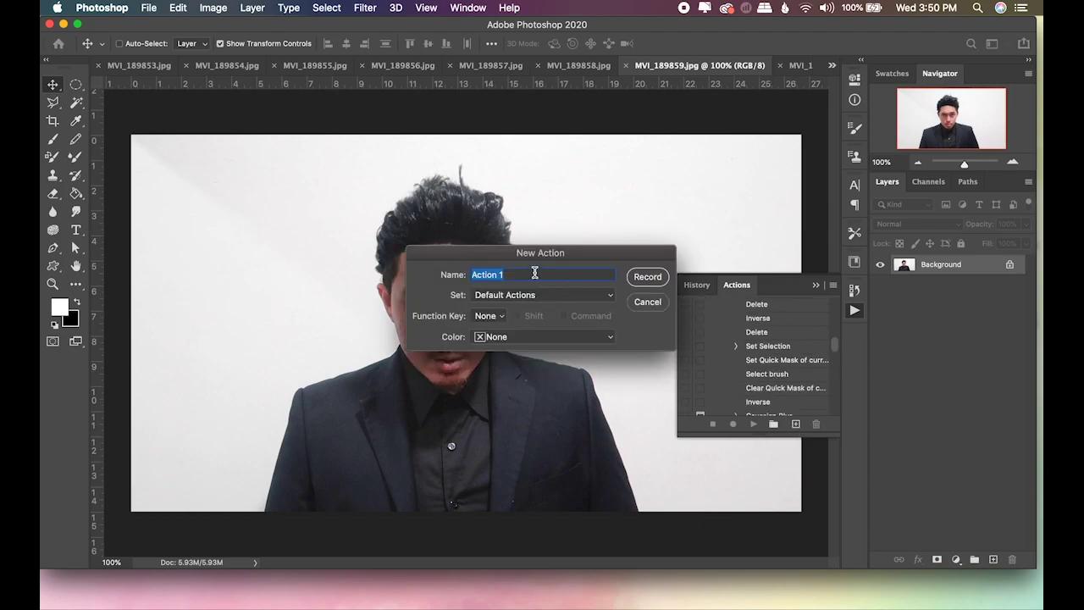
type("Itaew")
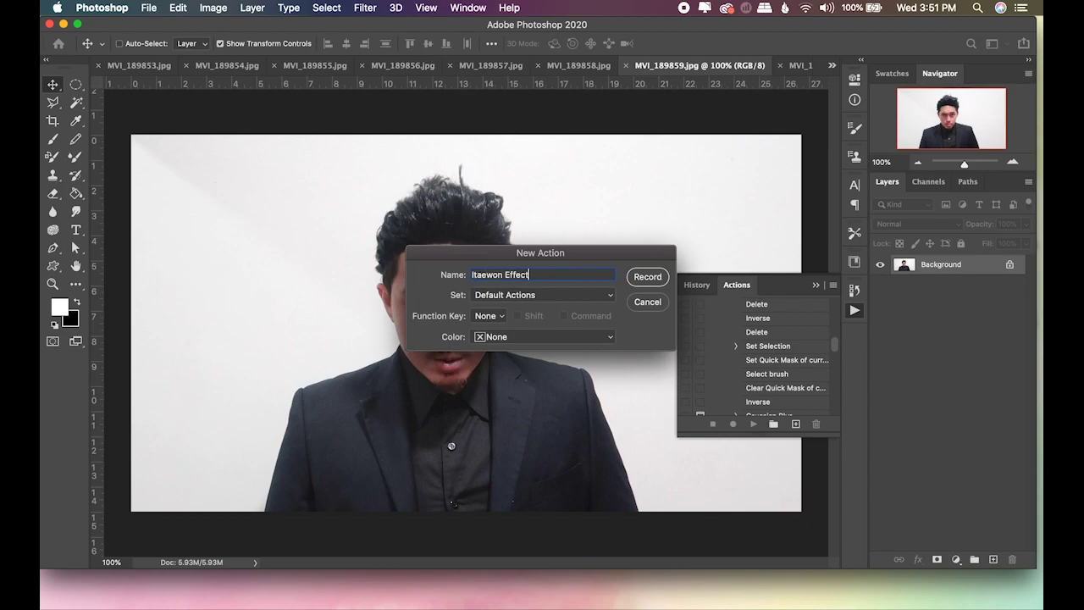
left_click(650, 280)
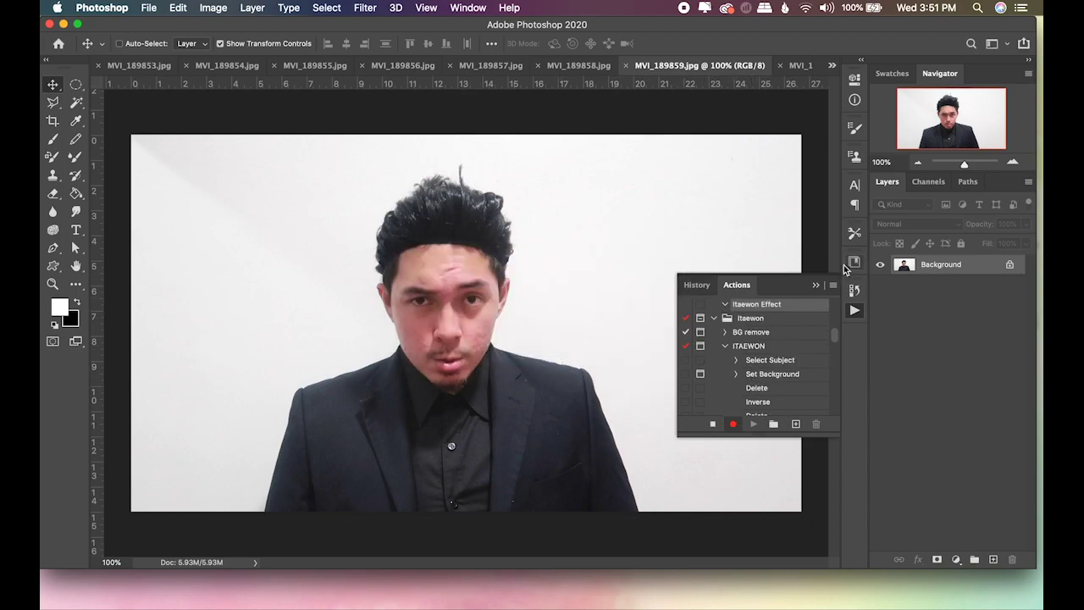
left_click(817, 287)
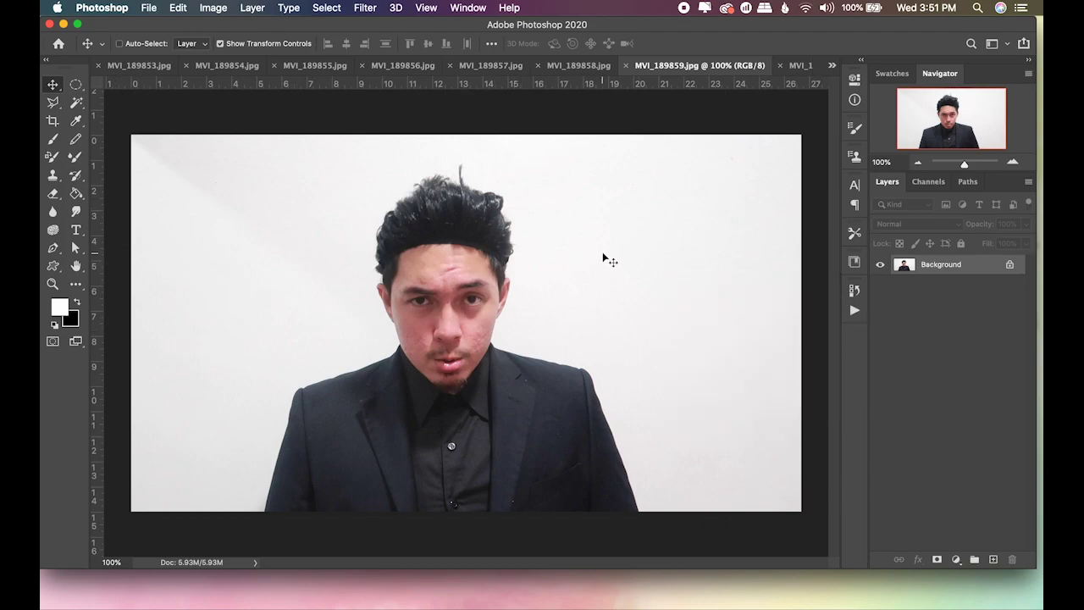
Step: Cut the man out of the background using Select Subject and make four duplicates of Layer 0
key("w")
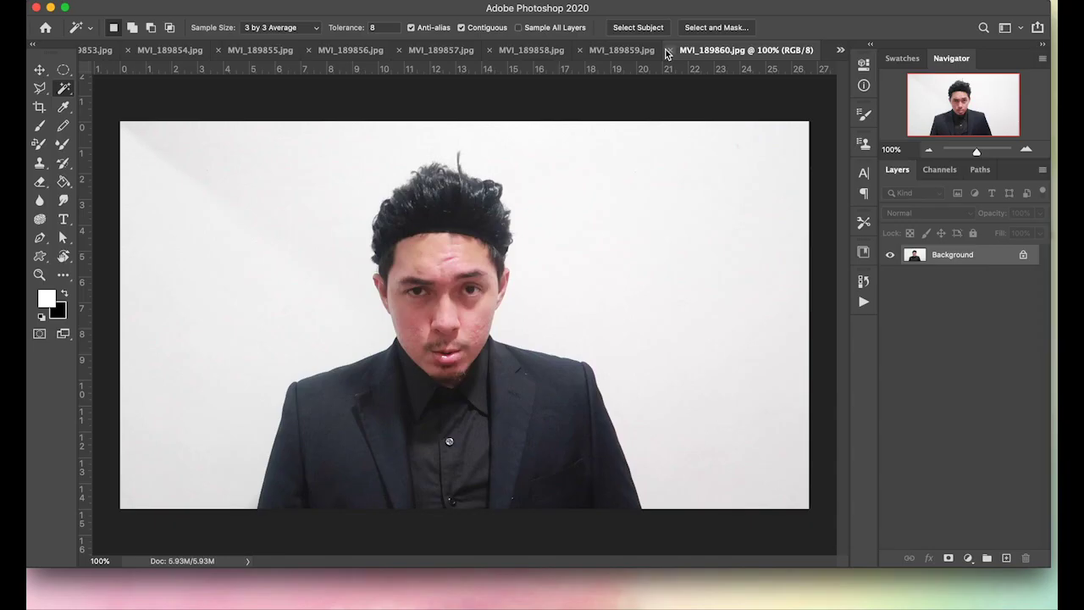
left_click(646, 27)
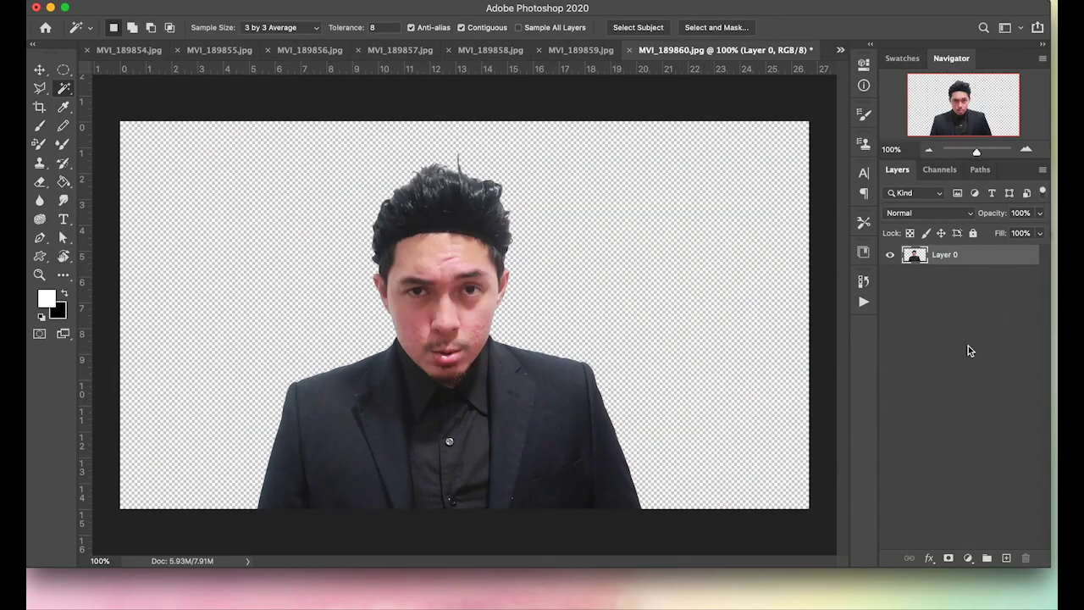
key("ctrl+j")
key("ctrl+j")
key("ctrl+j")
key("ctrl+j")
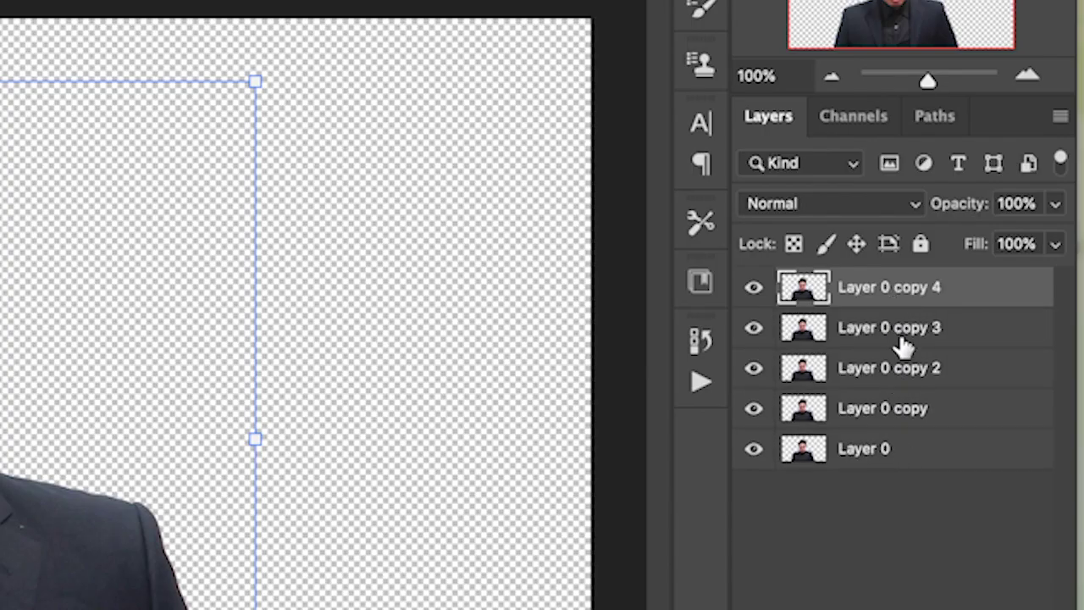
Step: Show only Layer 0 and emboss it with an angle of 135°, a height of 4 pixels and an amount of 100%
left_click(753, 448, "alt")
left_click(886, 454)
left_click(365, 8)
mouse_move(510, 281)
left_click(593, 286)
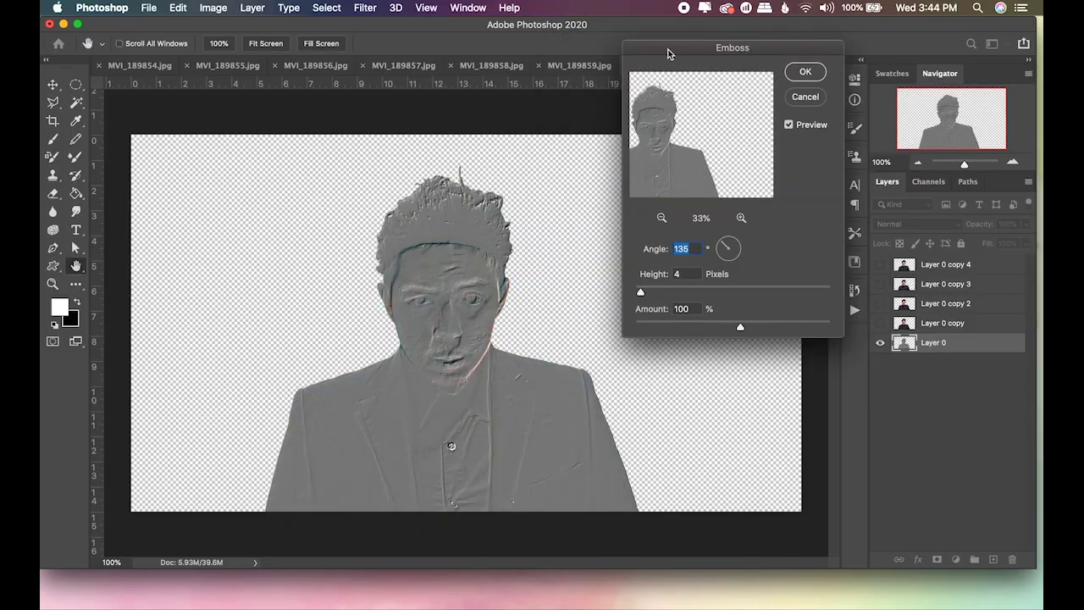
Step: Sharpen the embossed Layer 0
left_click(365, 8)
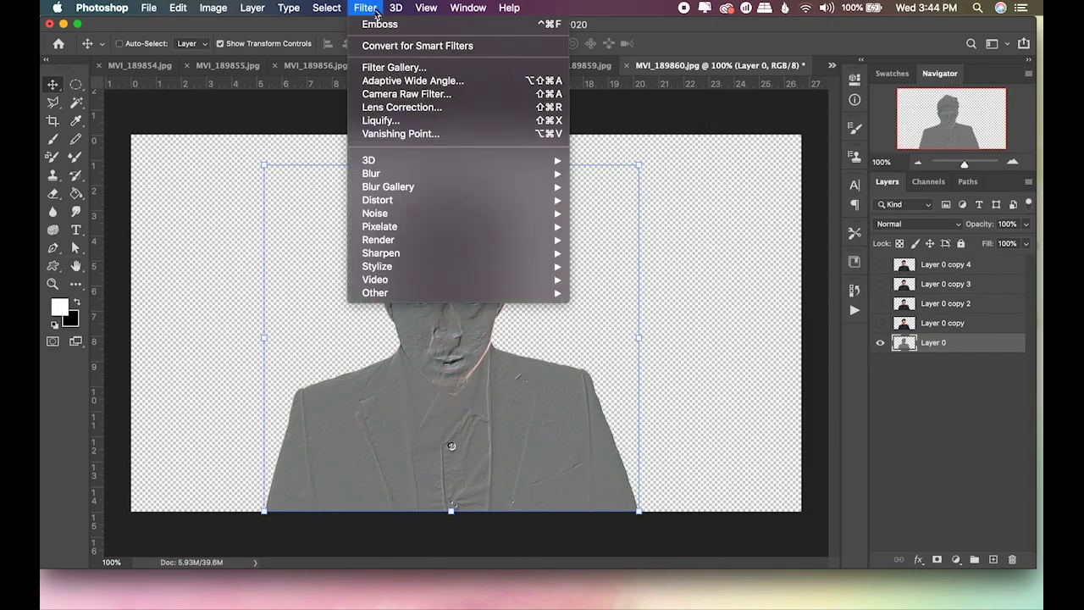
mouse_move(424, 253)
left_click(625, 269)
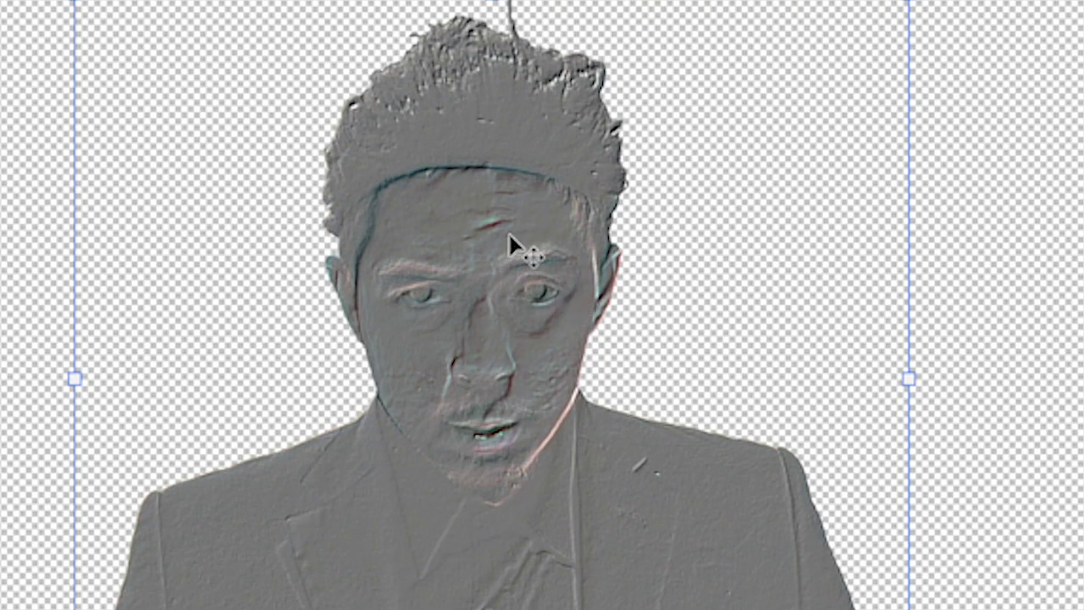
Step: Apply the Cutout effect from the Filter Gallery to Layer 0 copy and set its blend mode to Overlay
left_click(365, 7)
left_click(394, 67)
left_click(753, 69)
left_click(1016, 138)
left_click(920, 197)
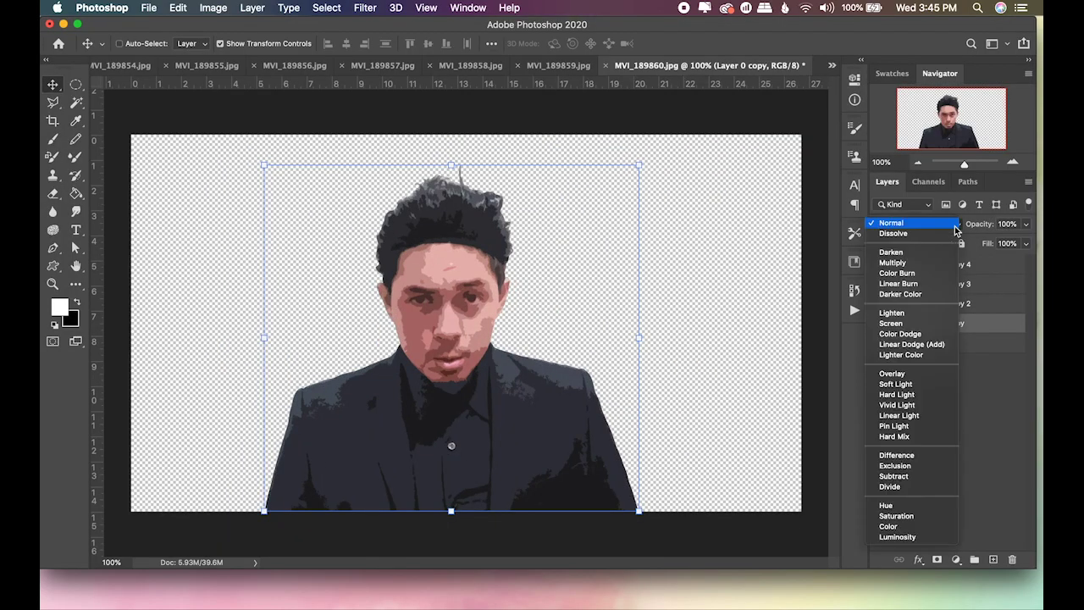
left_click(893, 375)
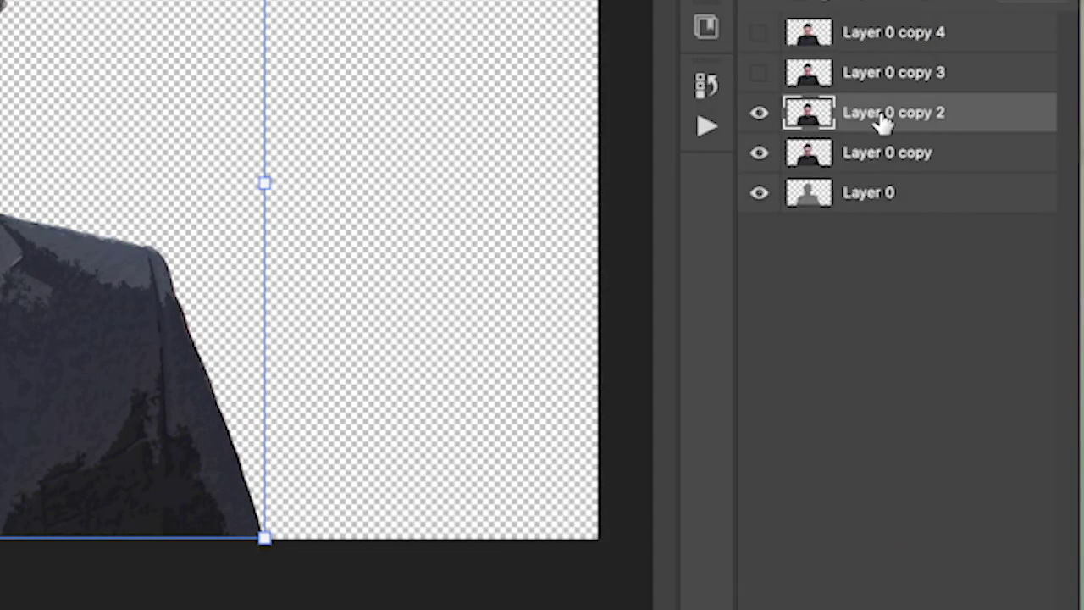
Step: Move Layer 0 copy 2 beneath Layer 0 copy and adjust the Glowing Edges settings for Layer 0 copy 3
left_click_drag(941, 309, 969, 327)
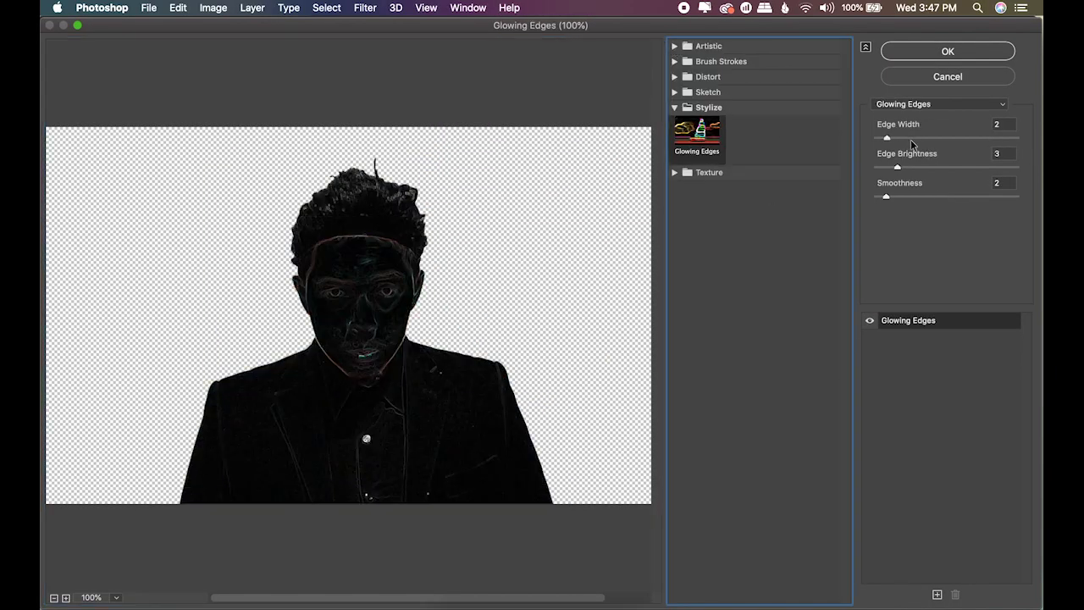
left_click_drag(888, 137, 890, 167)
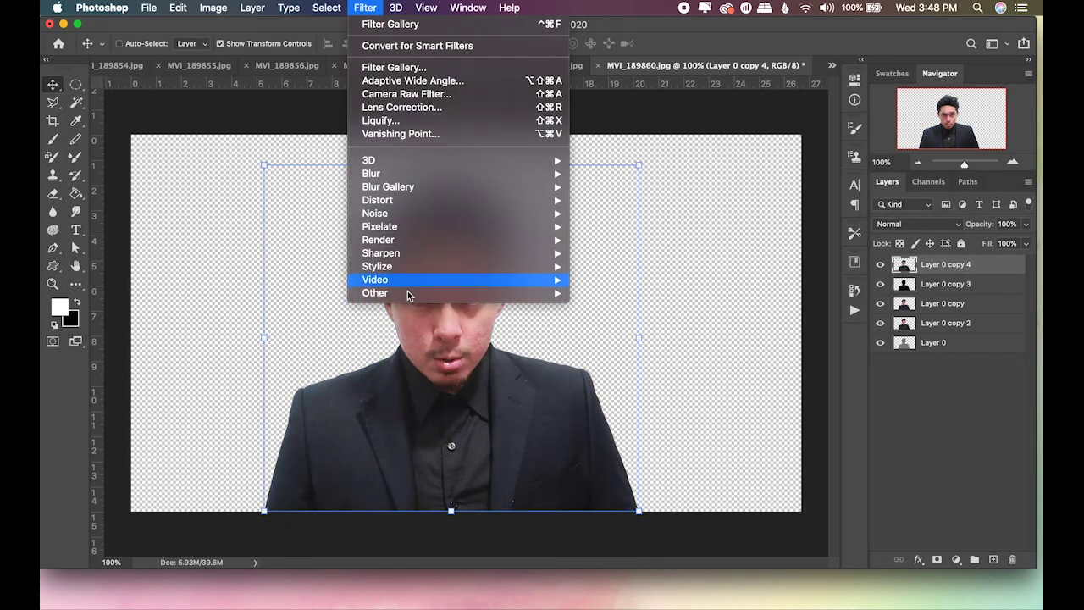
Step: Apply the High Pass filter with a radius of 3 pixels to Layer 0 copy 4
left_click(593, 303)
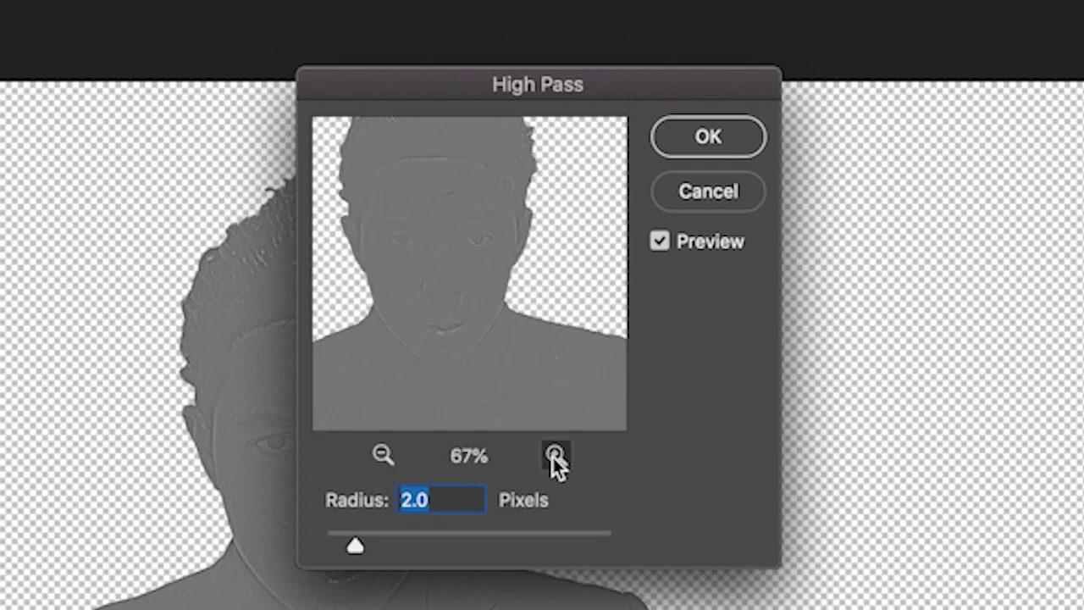
left_click(552, 456)
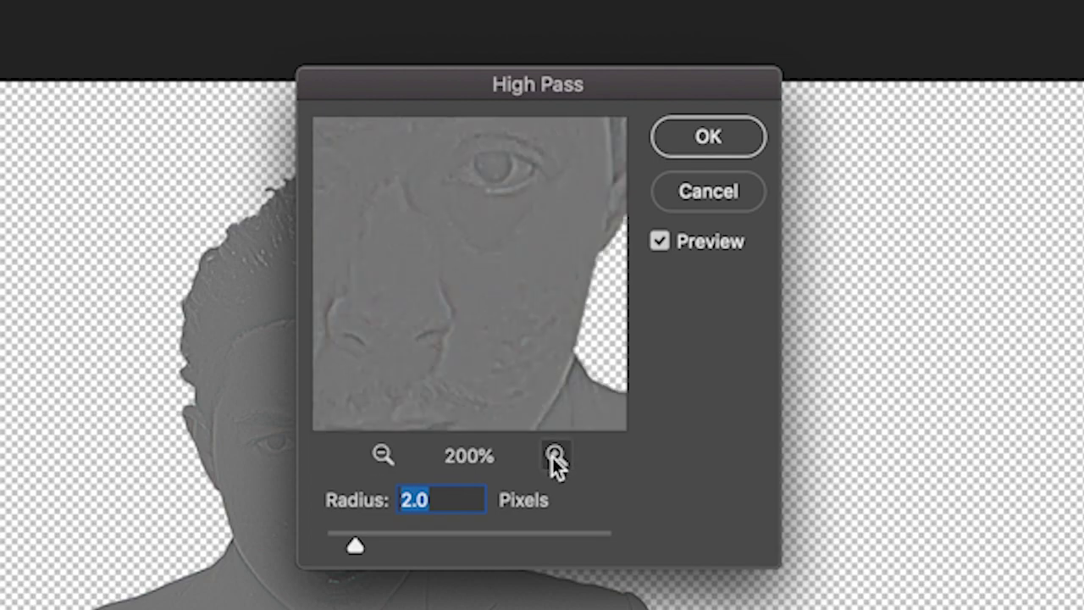
left_click(297, 457)
type("3")
left_click(738, 158)
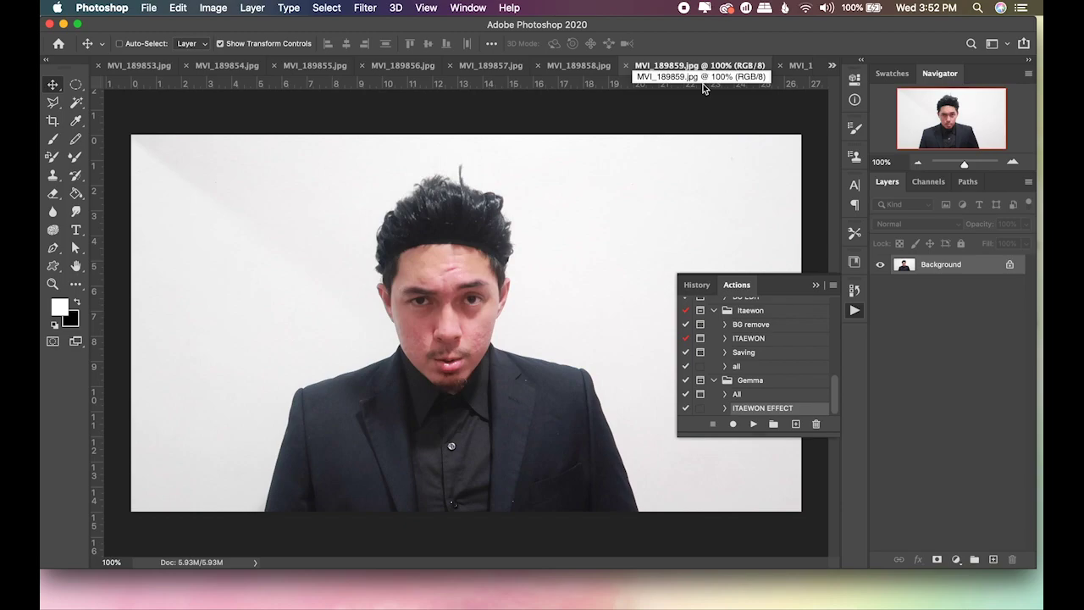
Step: Run the ITAEWON EFFECT action on MVI_189859.jpg and close both it and MVI_189860.jpg without saving
left_click(753, 425)
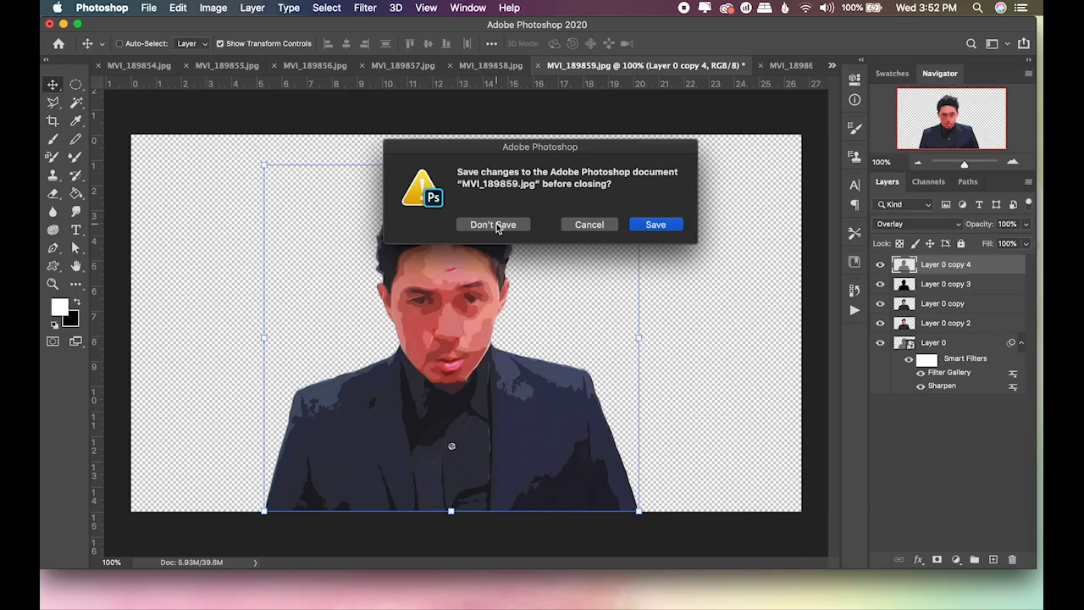
left_click(493, 225)
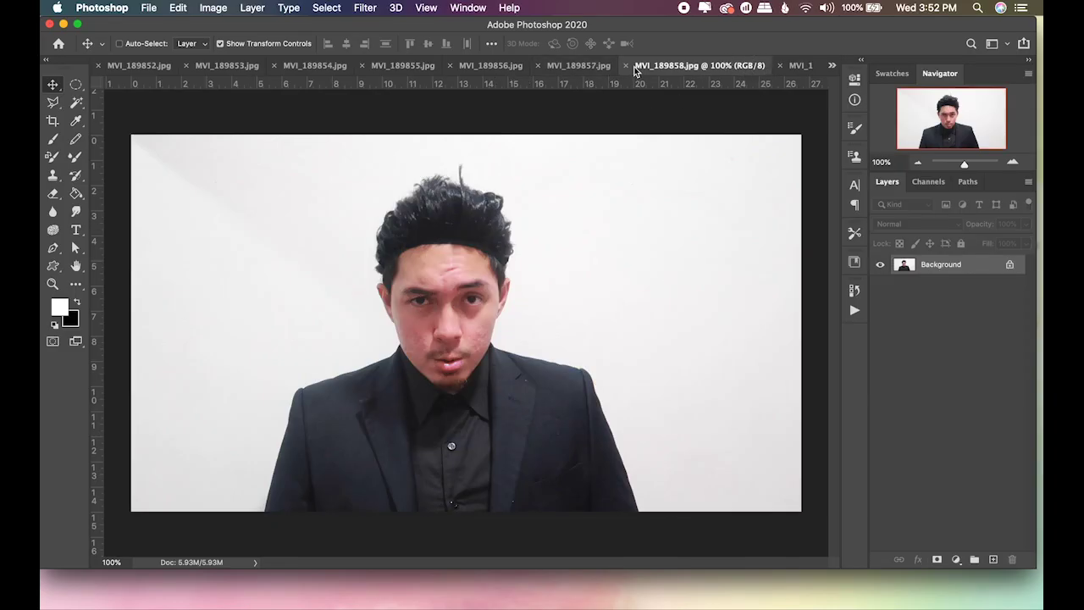
left_click(799, 65)
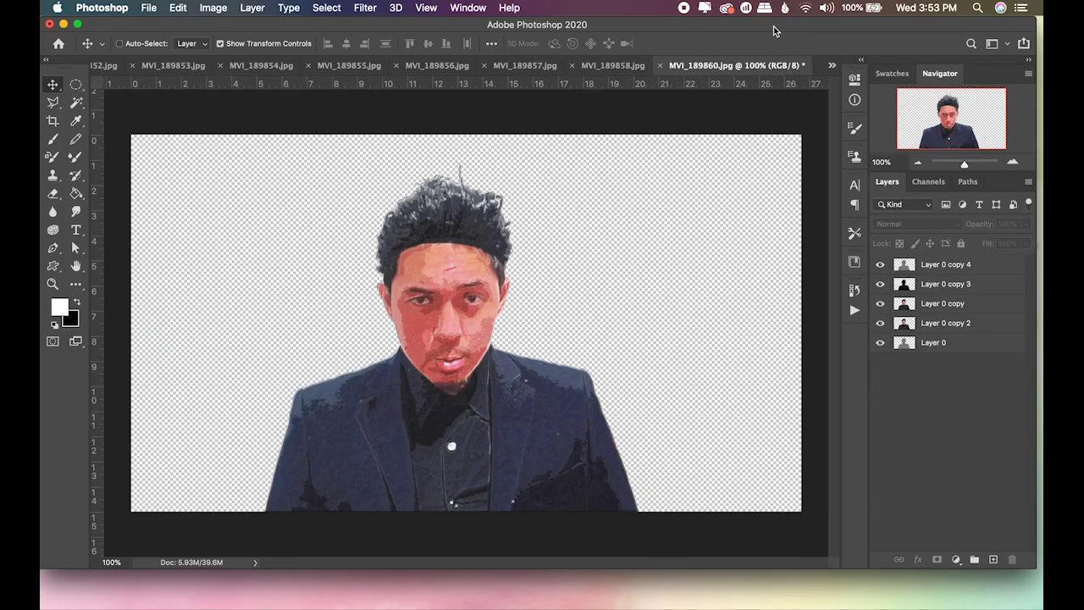
left_click(659, 65)
left_click(495, 225)
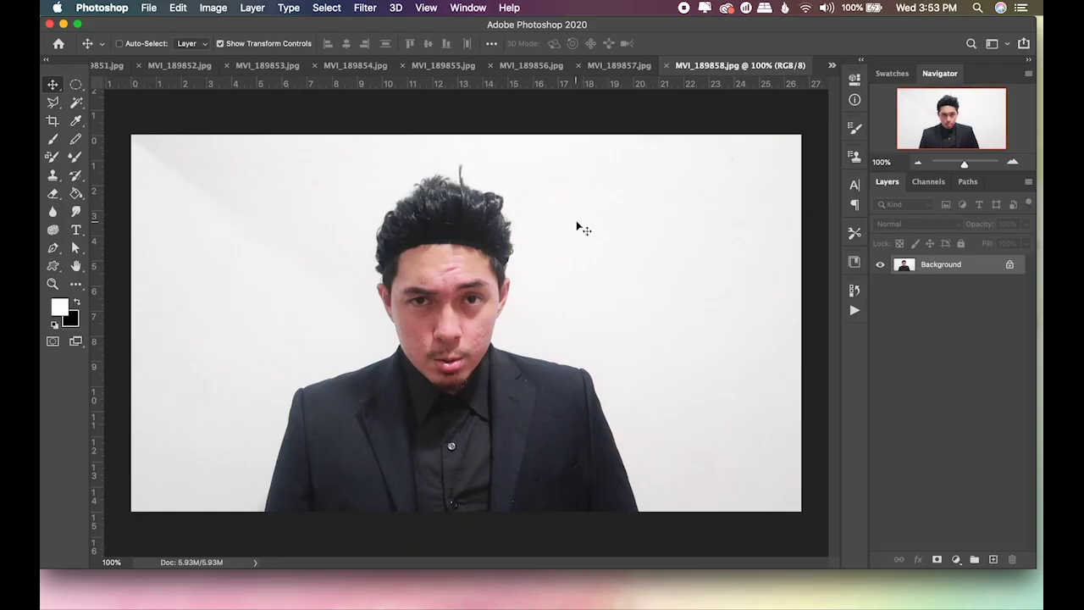
Step: Set up a Batch process using the Gemma set, the ITAEWON EFFECT action and Opened Files as the source
left_click(150, 8)
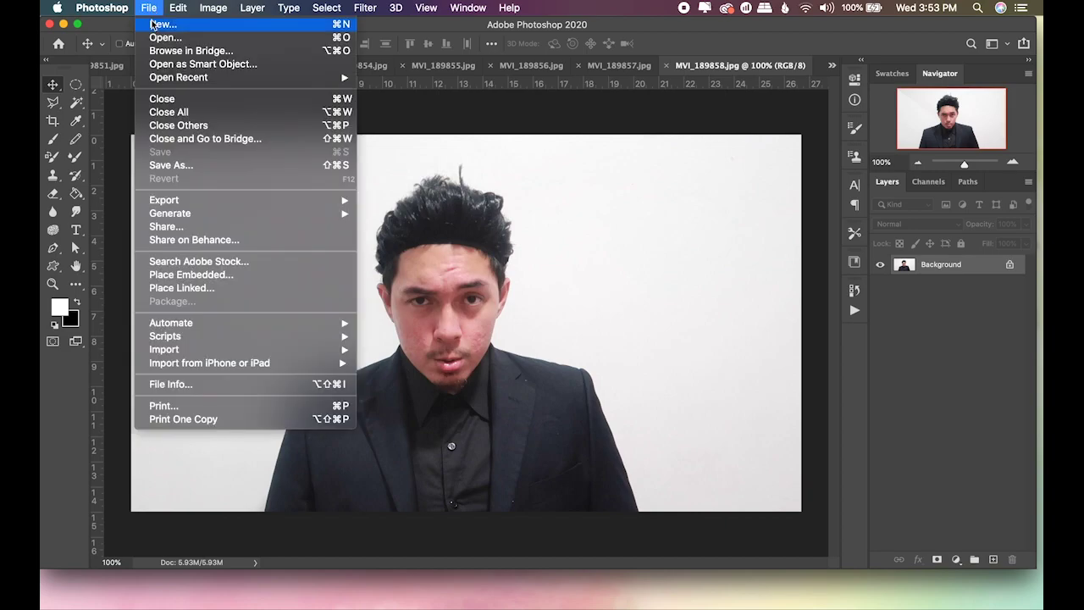
mouse_move(202, 326)
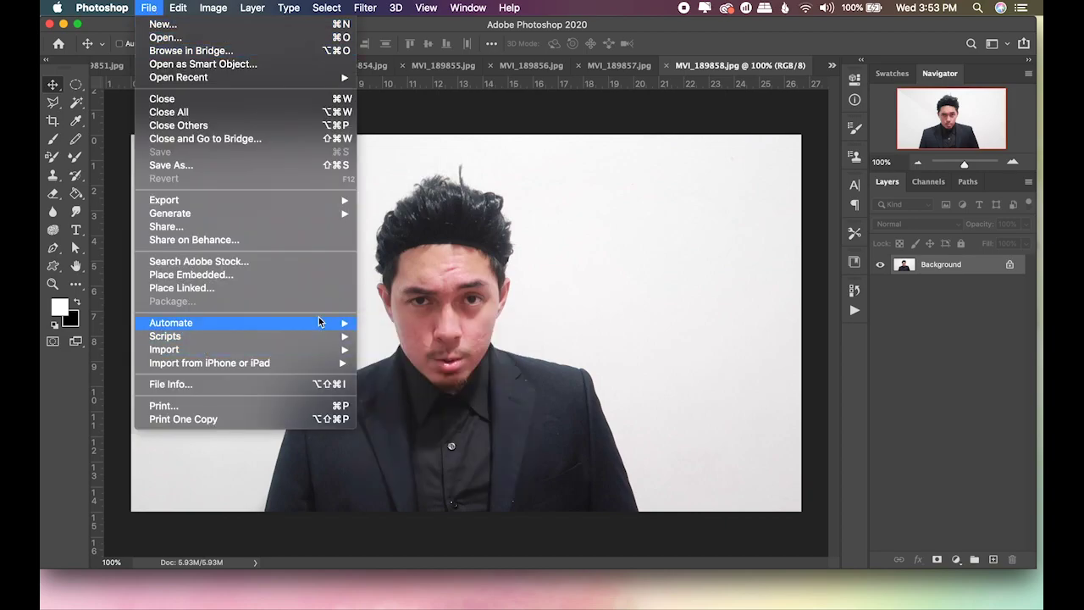
left_click(387, 323)
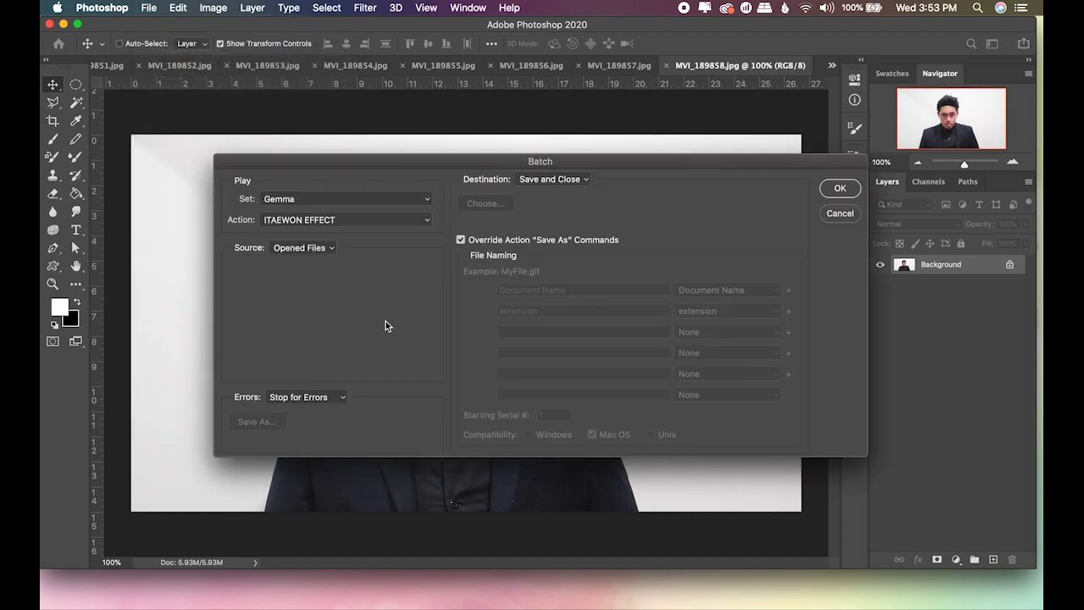
left_click(381, 201)
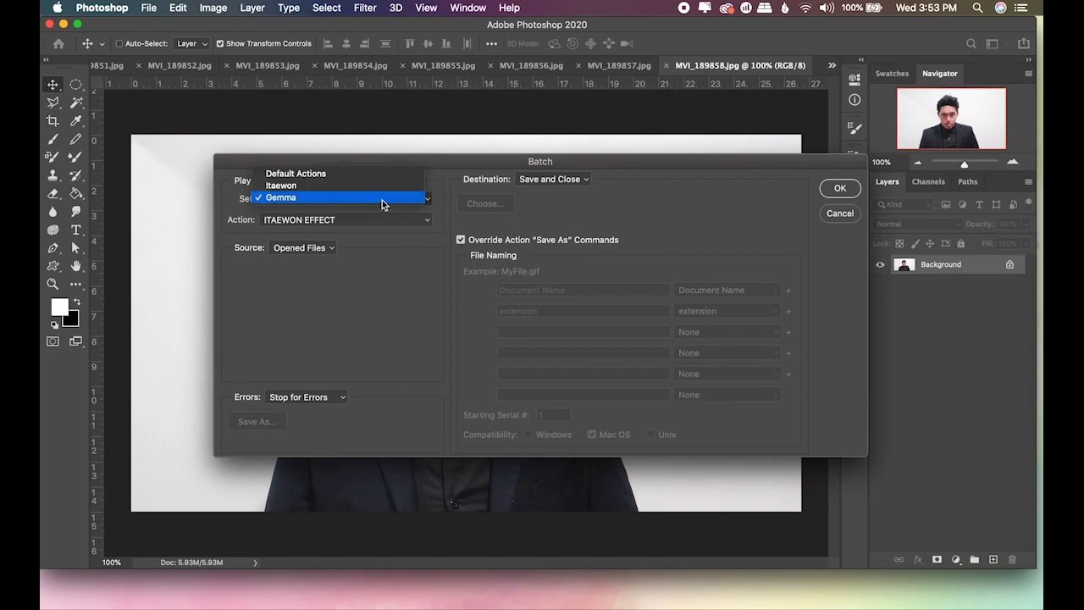
left_click(382, 200)
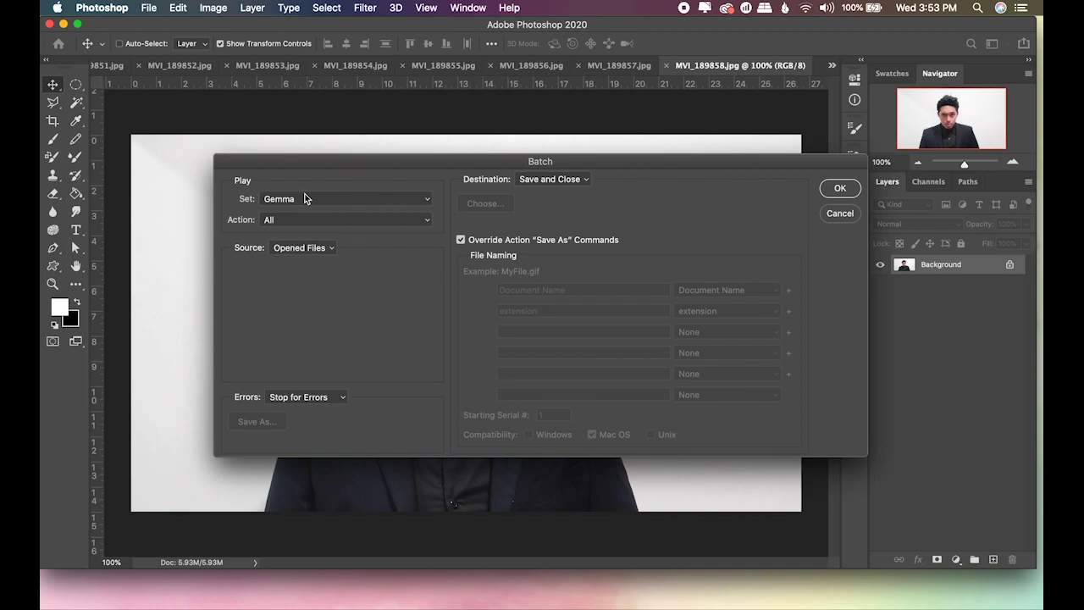
left_click(334, 222)
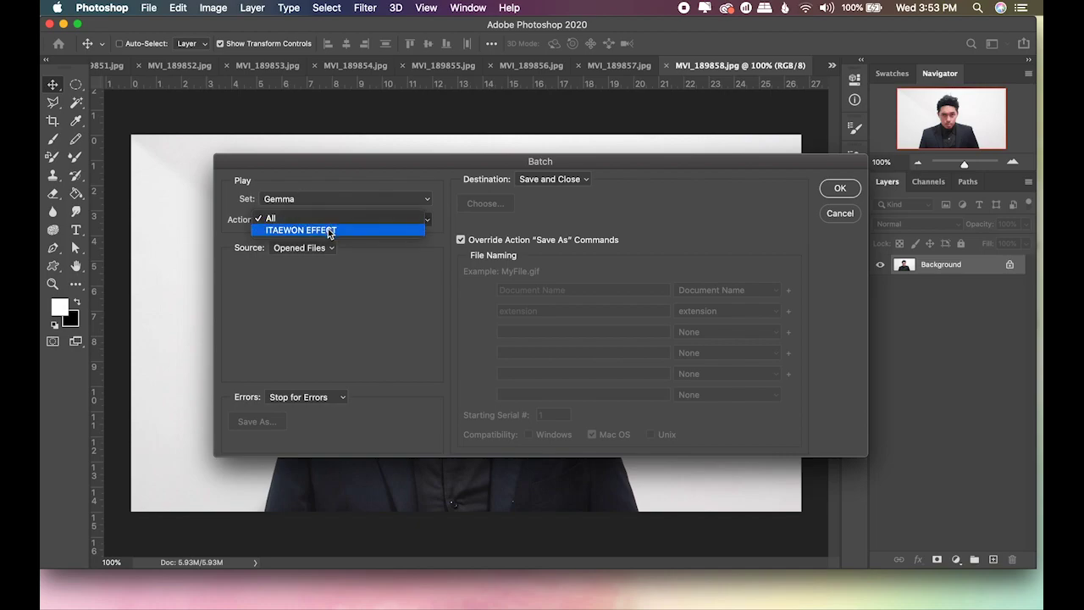
left_click(328, 231)
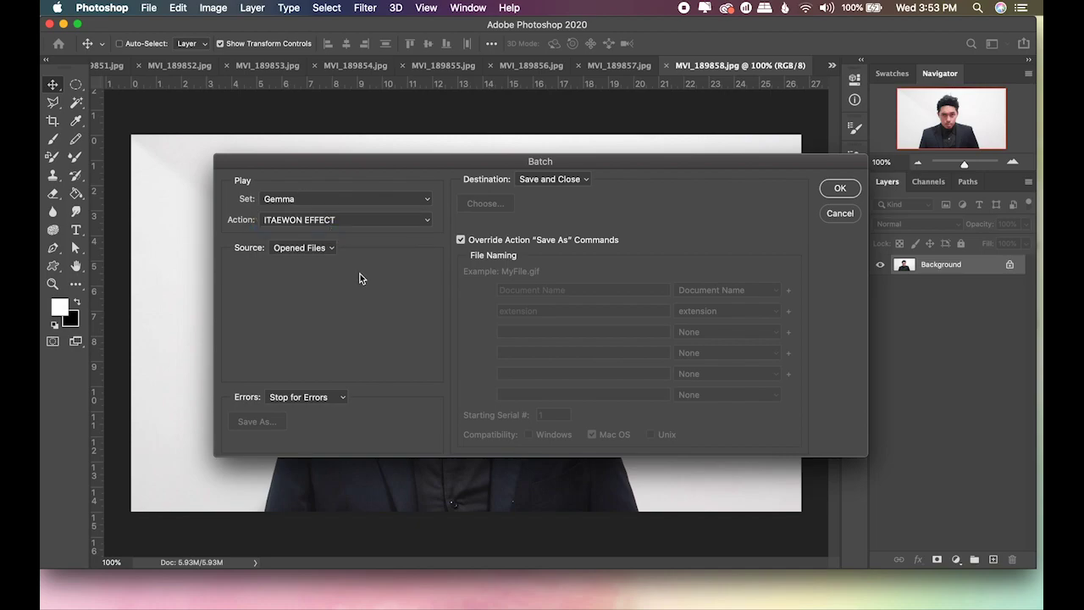
left_click(313, 247)
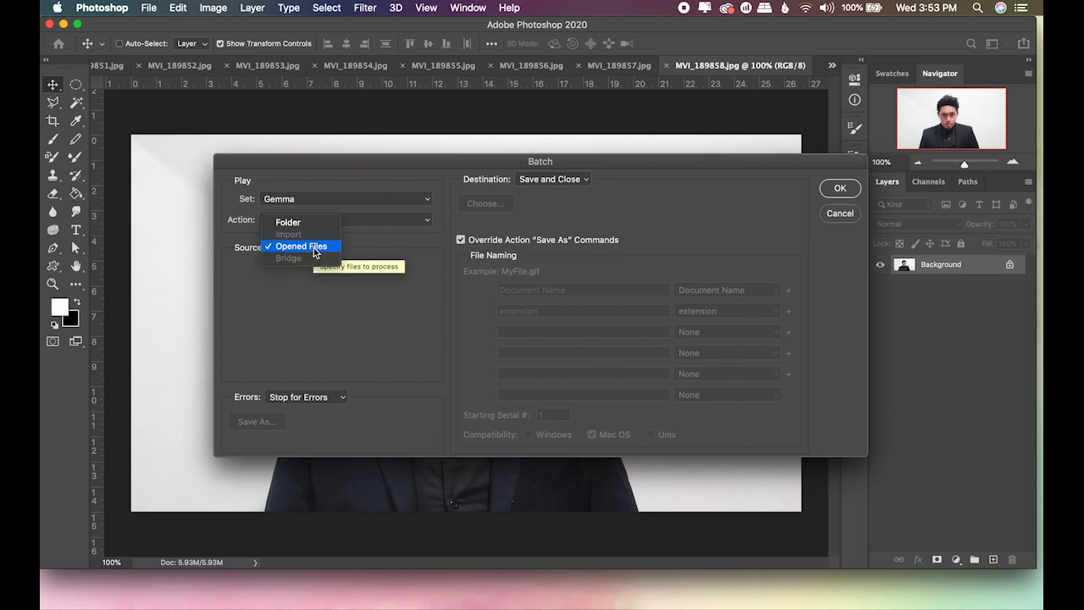
left_click(313, 248)
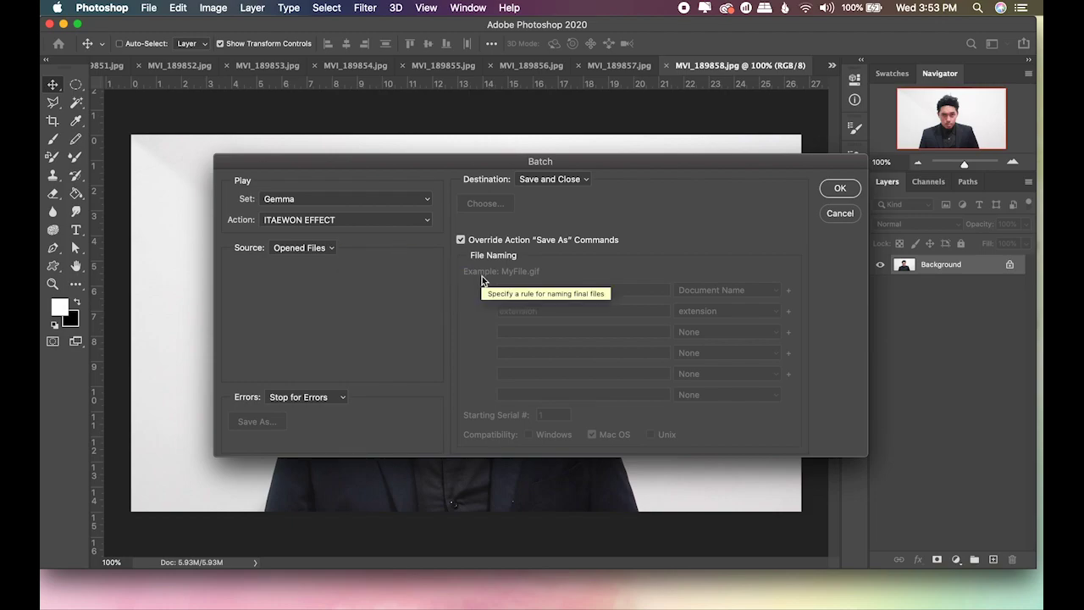
Step: Set the batch destination to the Jay Edited folder and run the batch
left_click(561, 180)
left_click(569, 179)
left_click(575, 186)
left_click(569, 190)
left_click(487, 205)
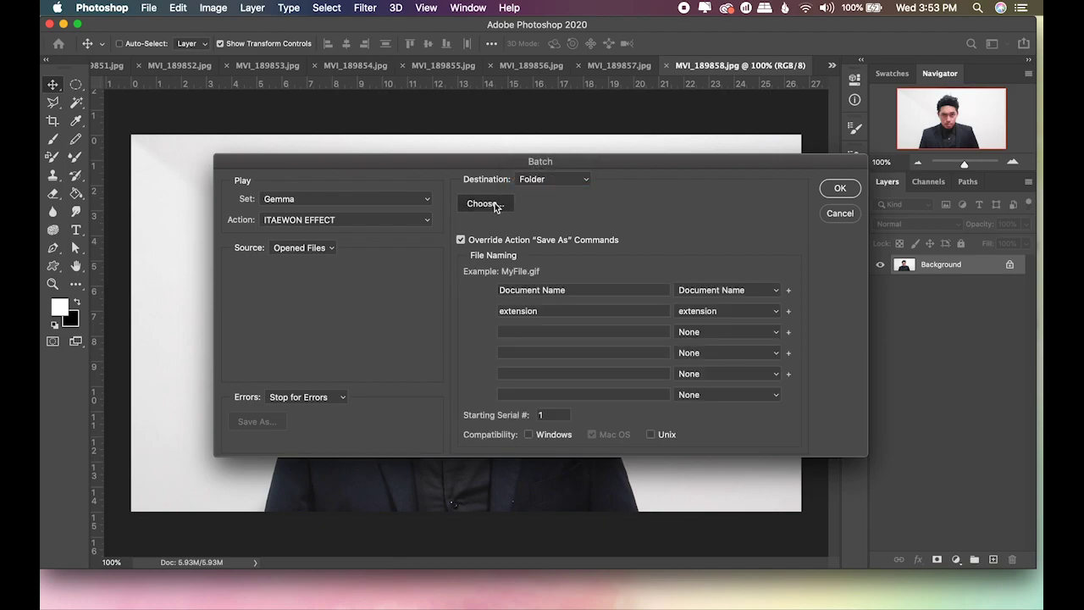
left_click(523, 103)
left_click(523, 102)
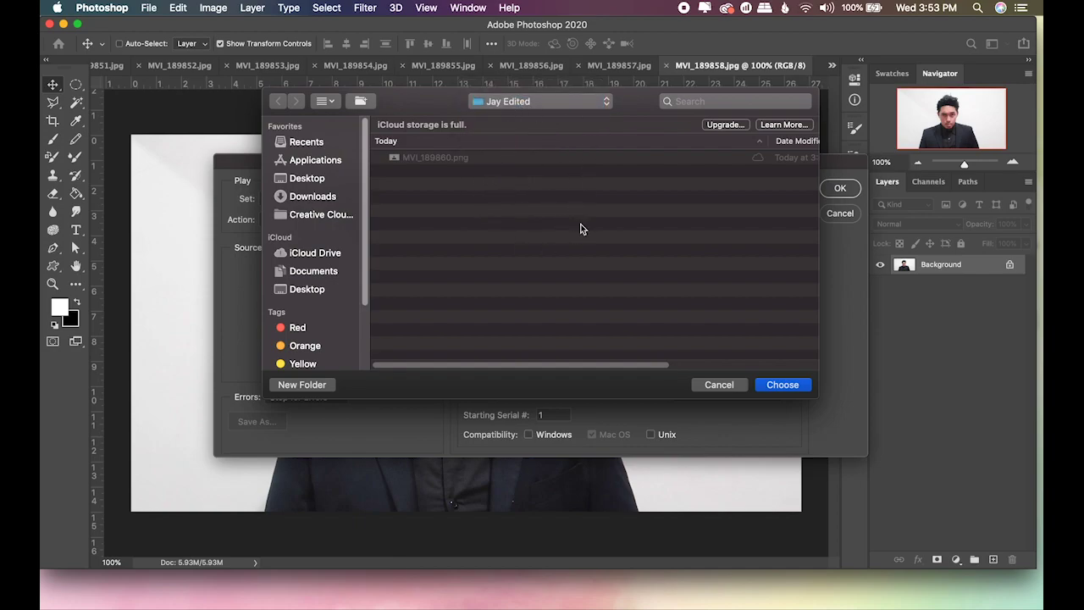
left_click(782, 385)
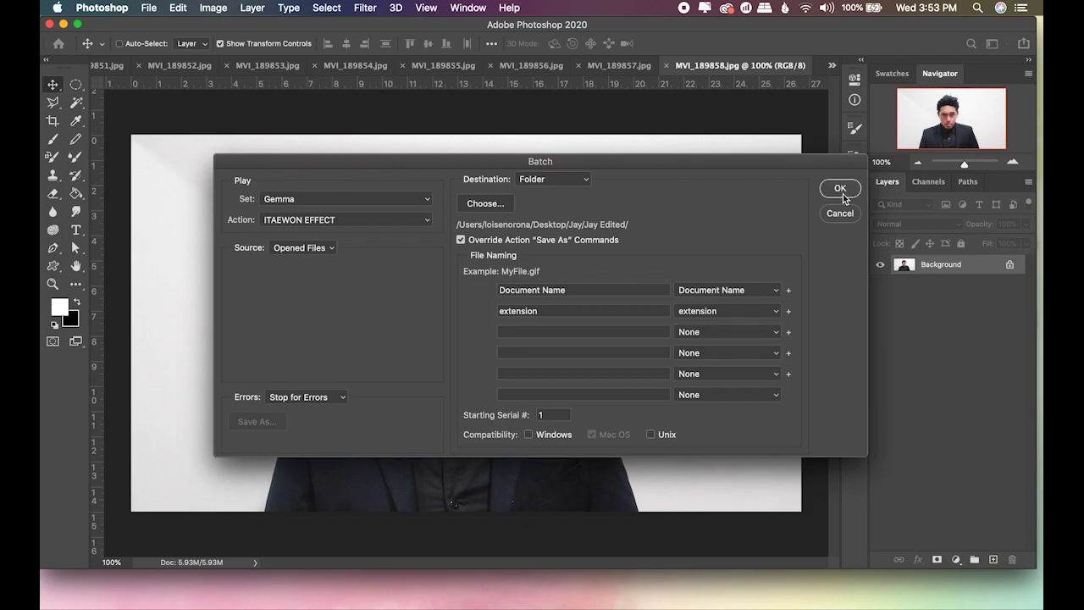
key("Return")
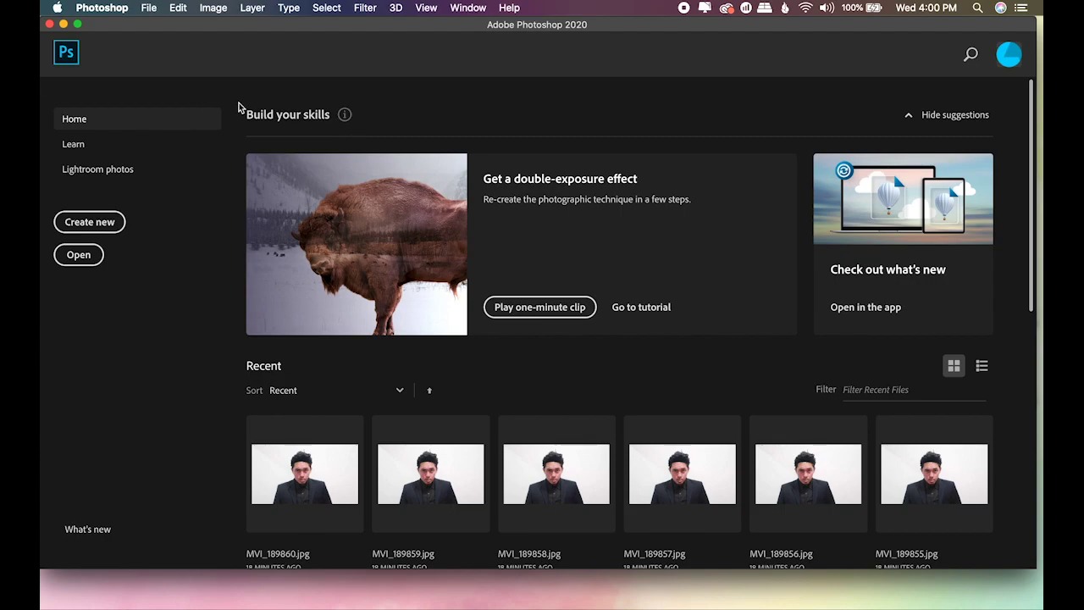
Step: Quit Photoshop and launch Premiere Pro
left_click(109, 10)
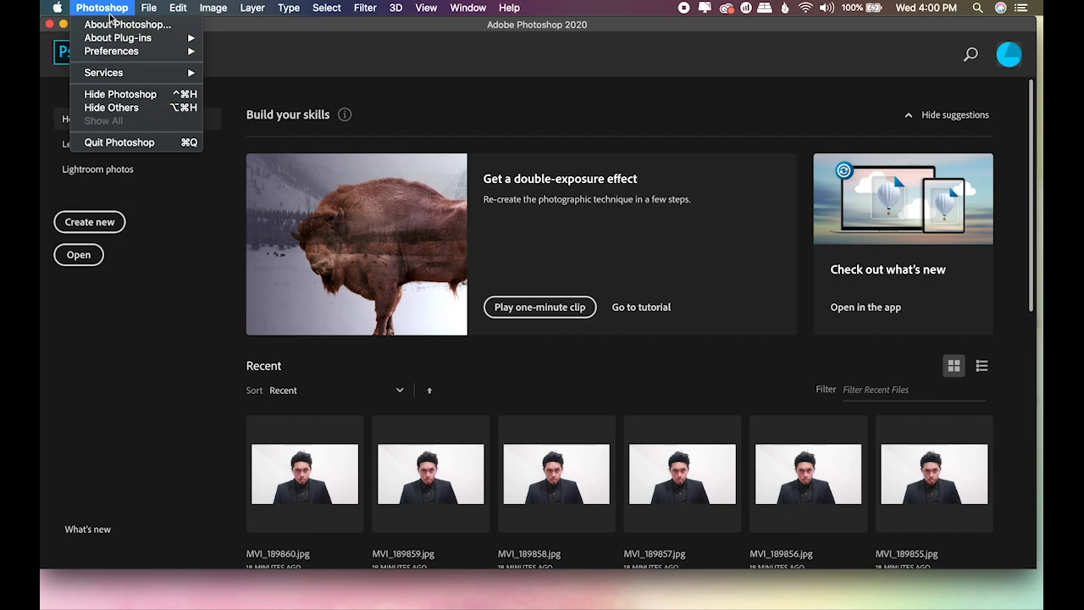
left_click(108, 144)
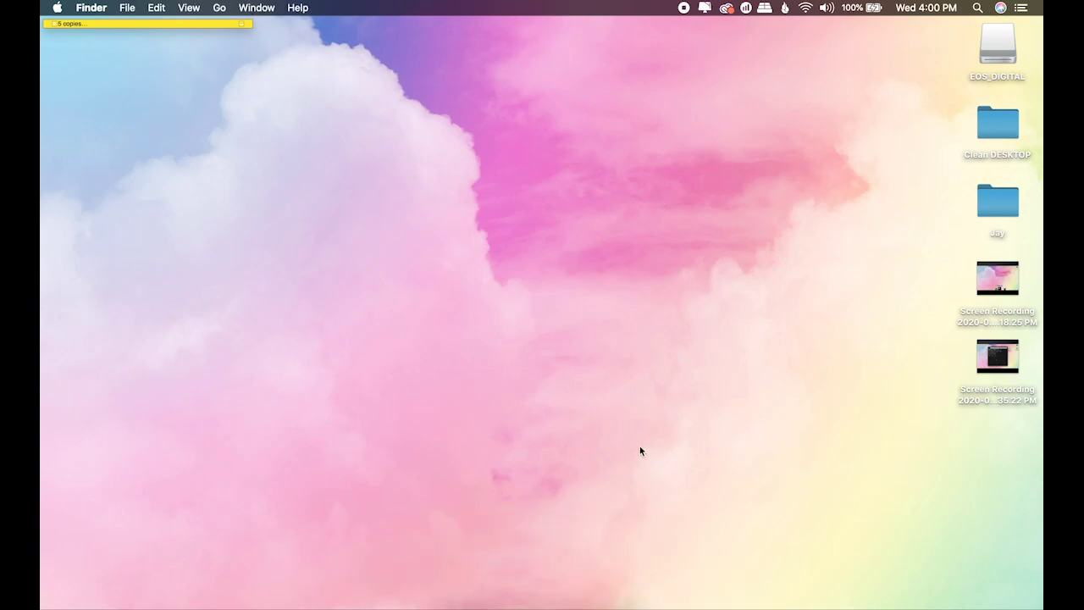
key("super+space")
type("PREMIERE")
key("Down")
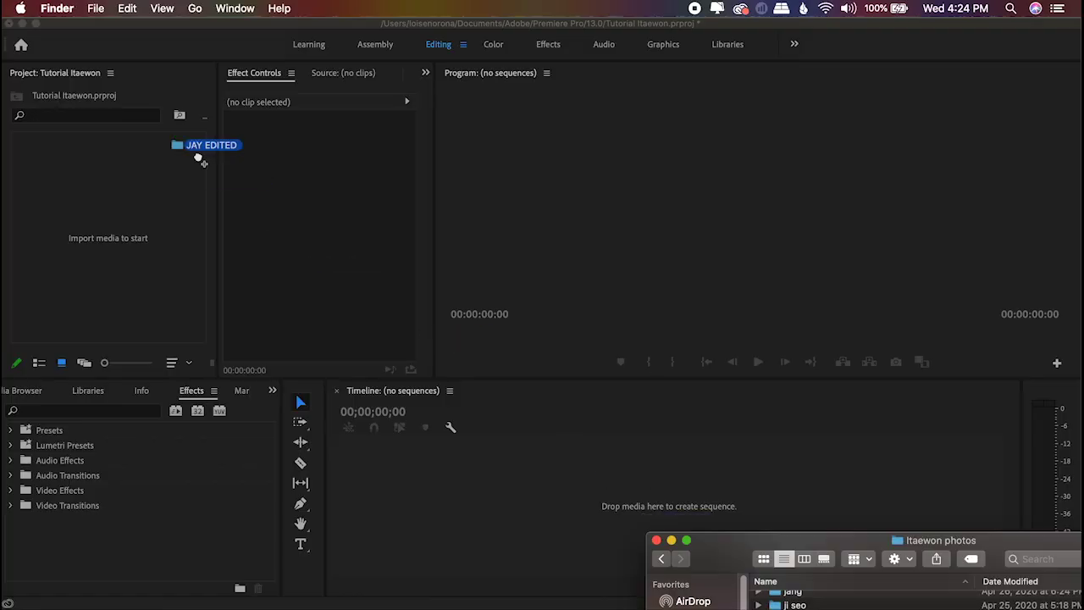
Step: Import the JAY EDITED folder into the Tutorial Itaewon project and open its bin
left_click_drag(194, 150, 107, 233)
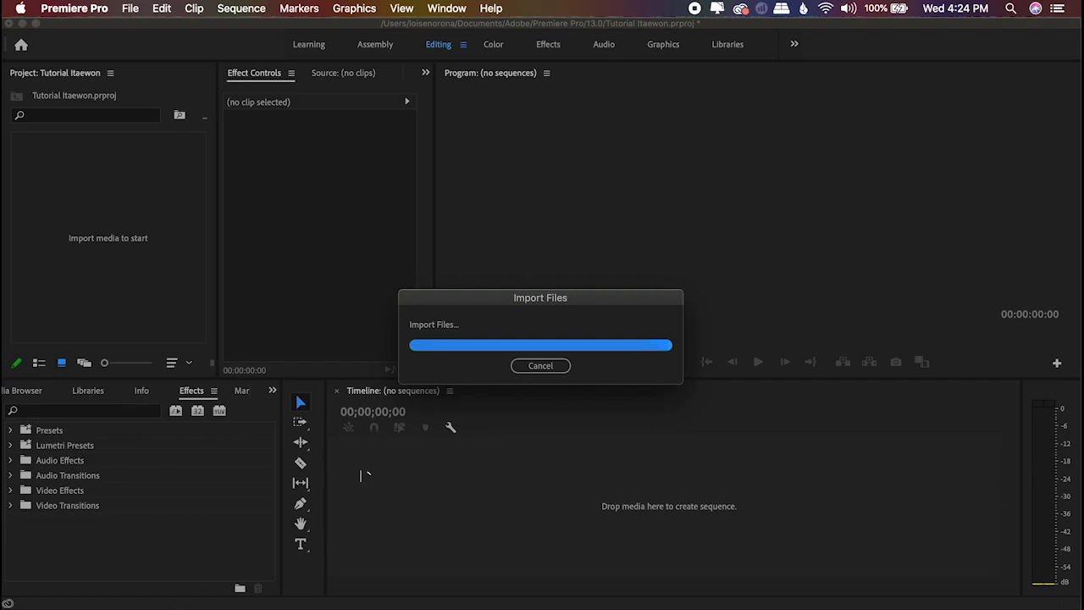
double_click(107, 190)
left_click(90, 164)
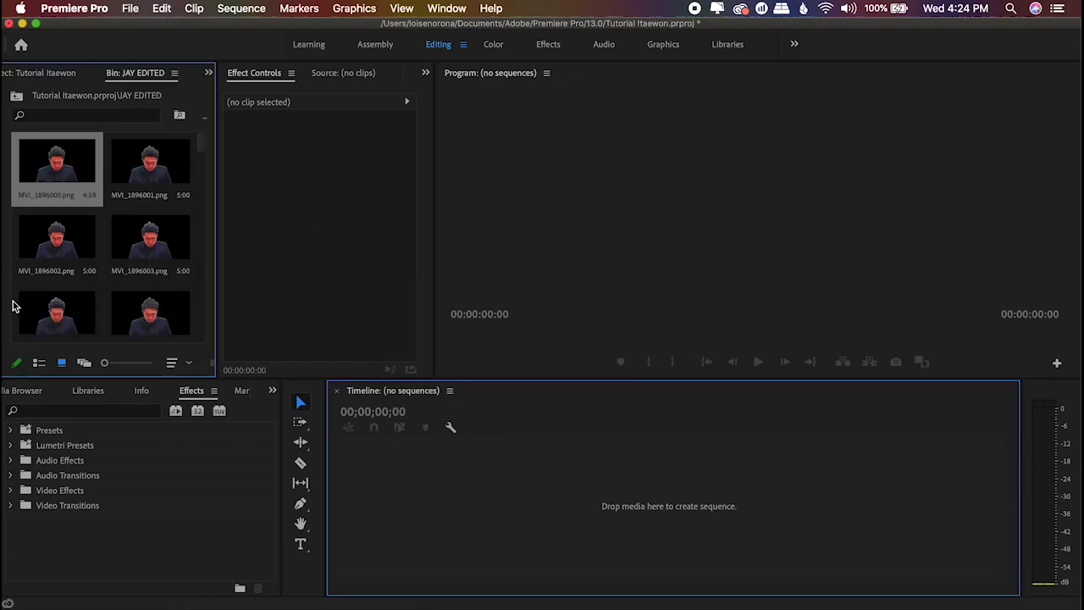
Step: Examine the imported PNG frames of the JAY EDITED bin in list and freeform views, and return to icon view
left_click(39, 362)
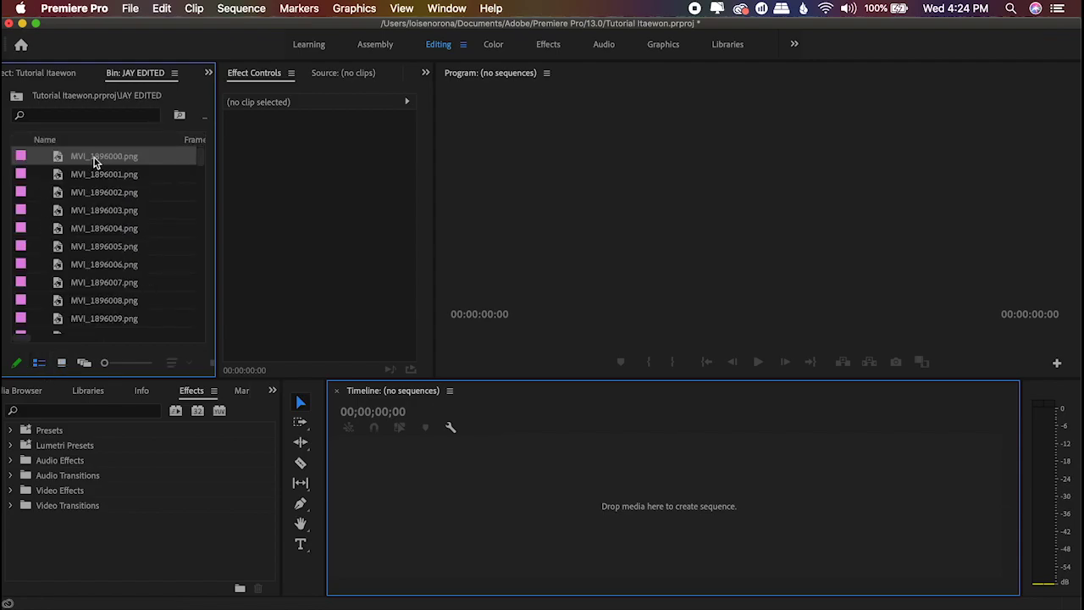
left_click(61, 363)
left_click(84, 364)
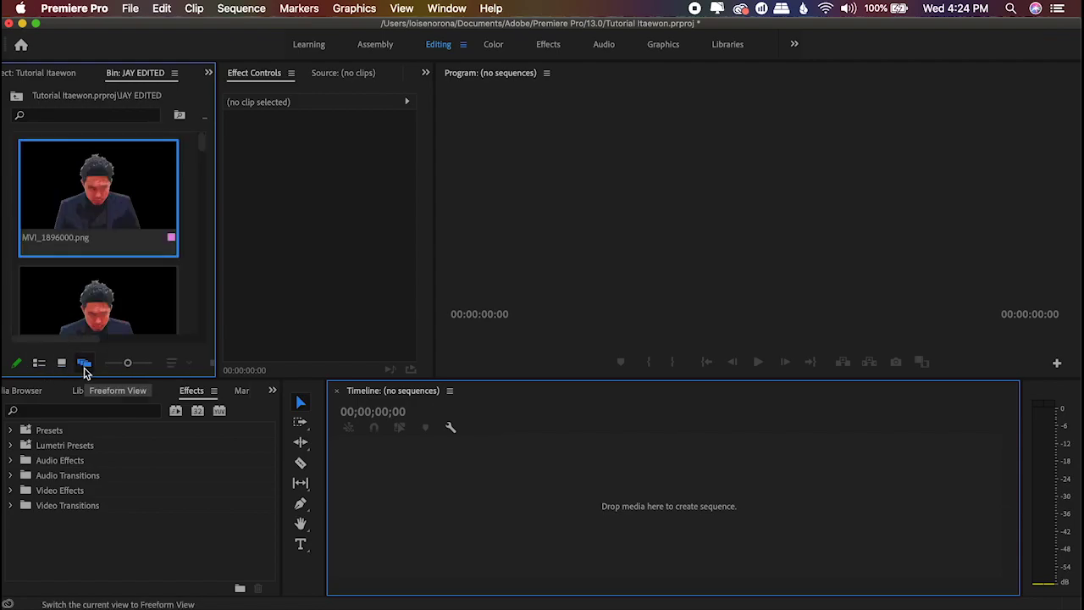
scroll(139, 286, "down", 3)
left_click(139, 286)
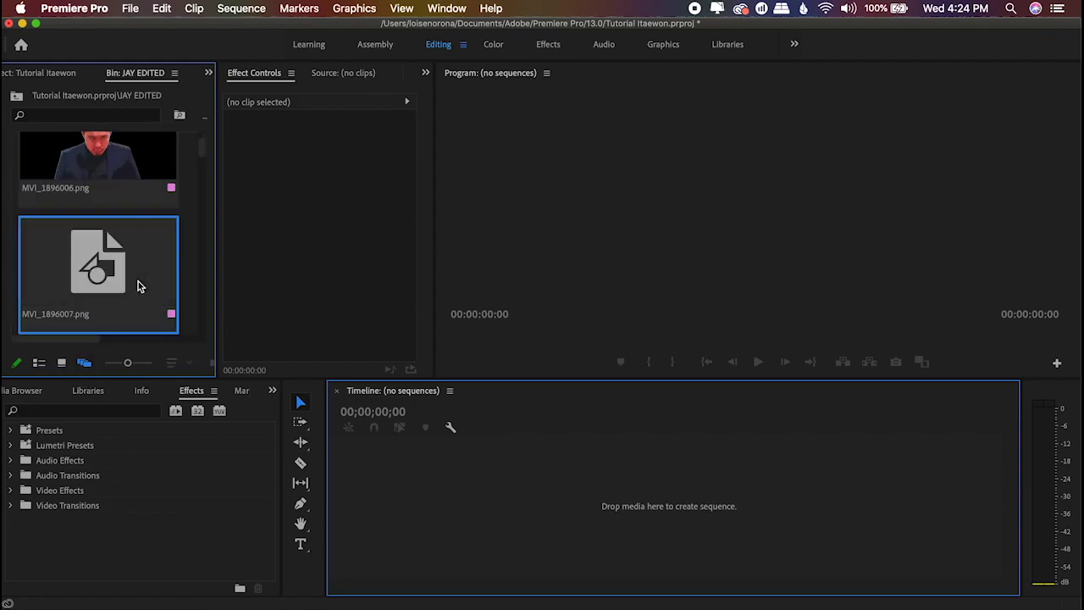
scroll(139, 286, "down", 2)
scroll(139, 287, "down", 4)
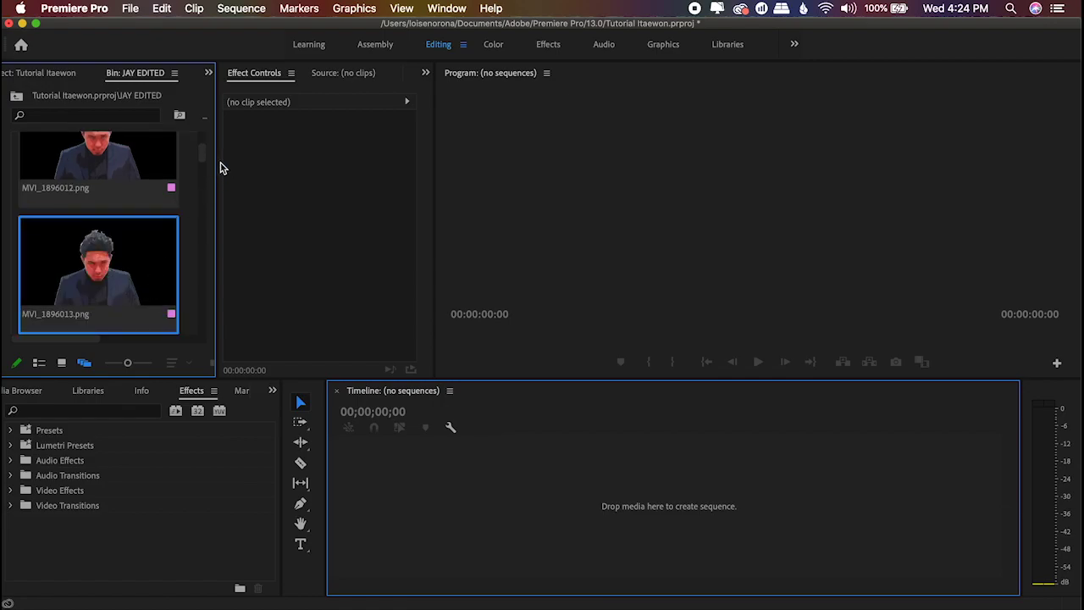
scroll(203, 164, "down", 7)
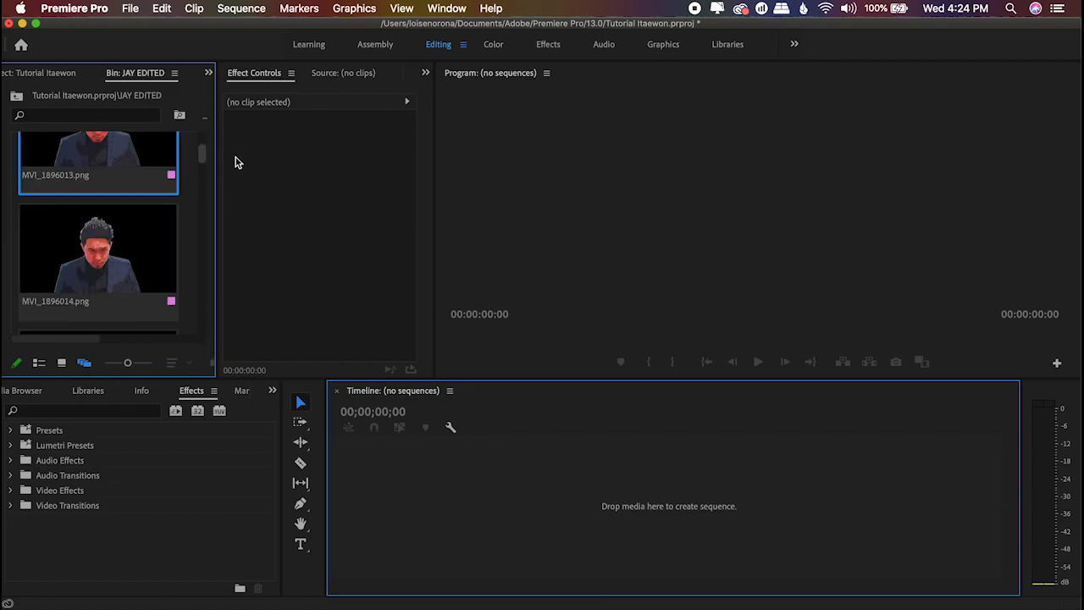
left_click(119, 215)
left_click(62, 362)
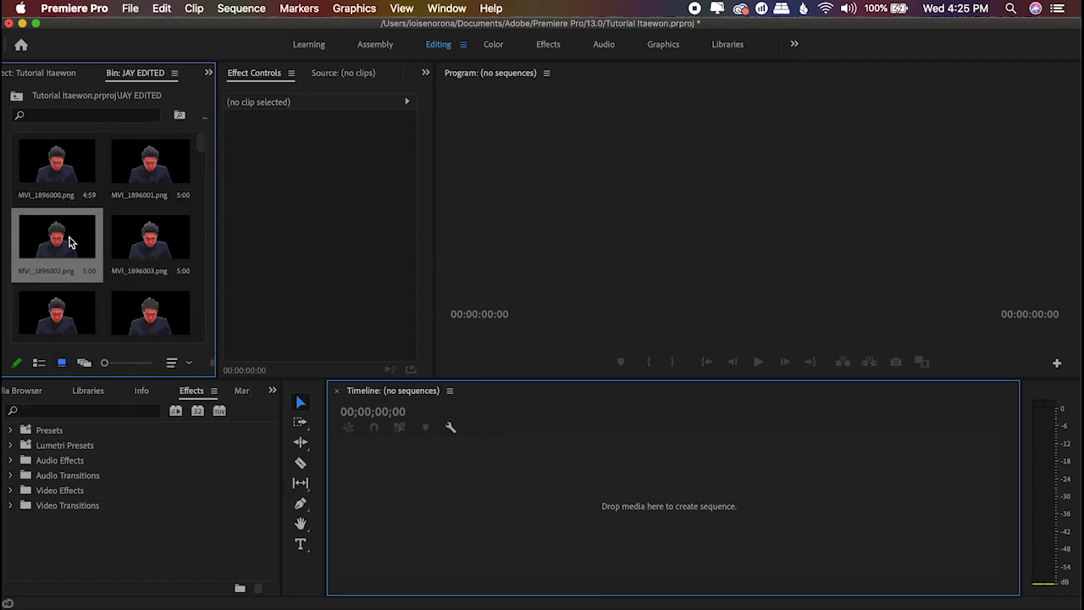
Step: Create a new sequence from all the PNG frames in the JAY EDITED bin
key("super+a")
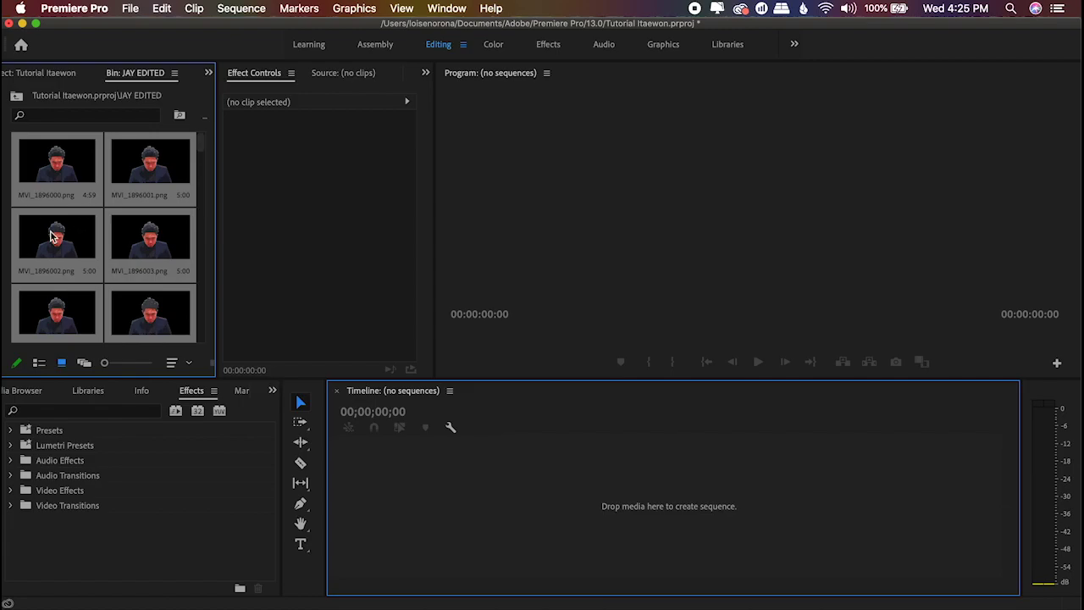
right_click(45, 229)
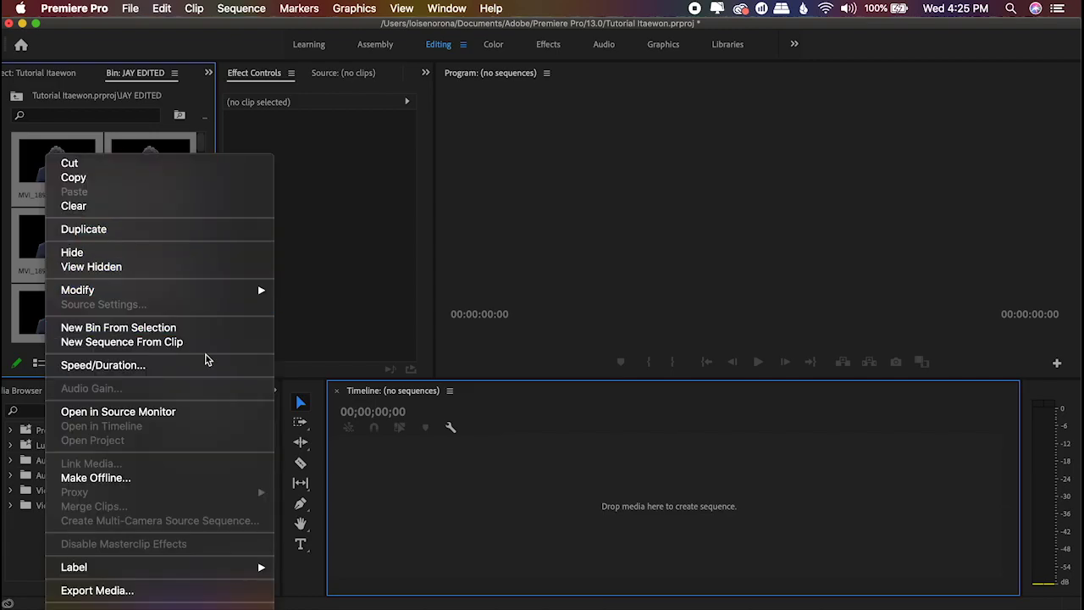
left_click(146, 349)
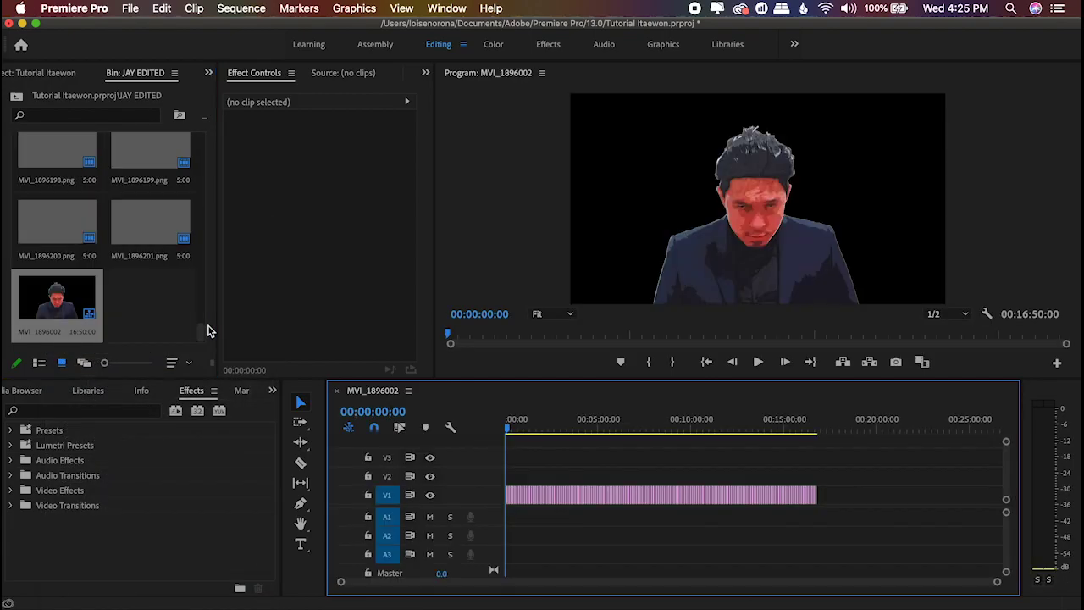
Step: Play the beginning of the new sequence to check its pacing and return the playhead to the start
left_click_drag(527, 423, 501, 434)
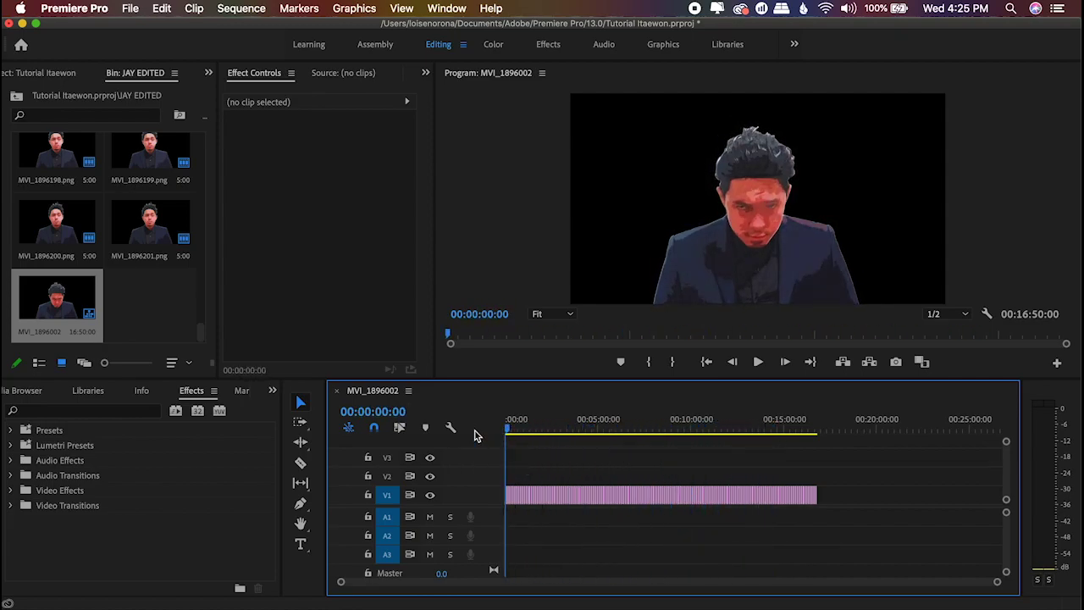
key("space")
key("space")
left_click(758, 362)
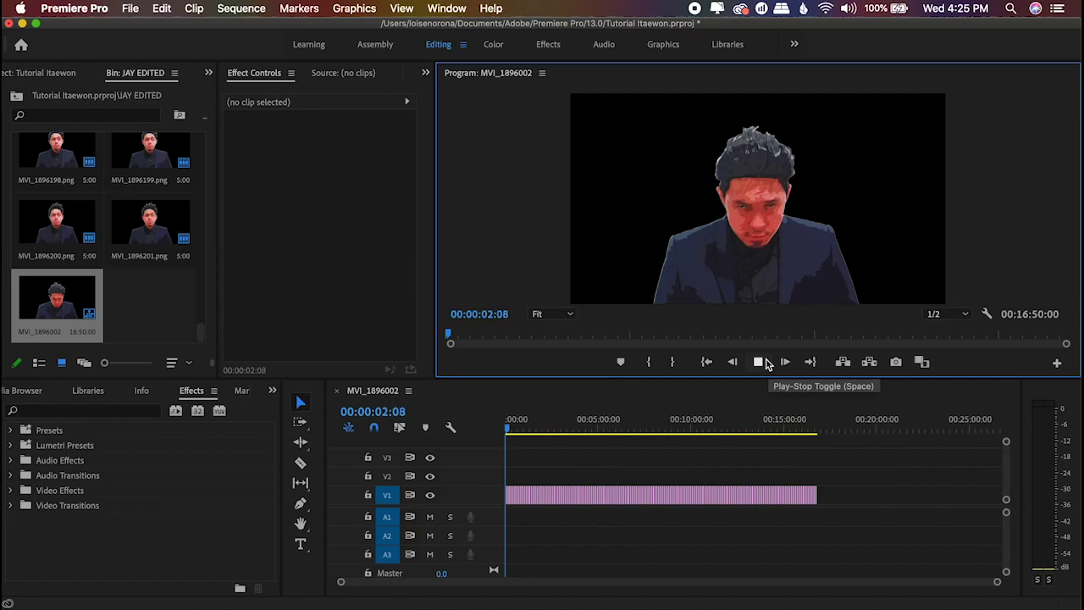
left_click(758, 362)
left_click(559, 464)
key("Home")
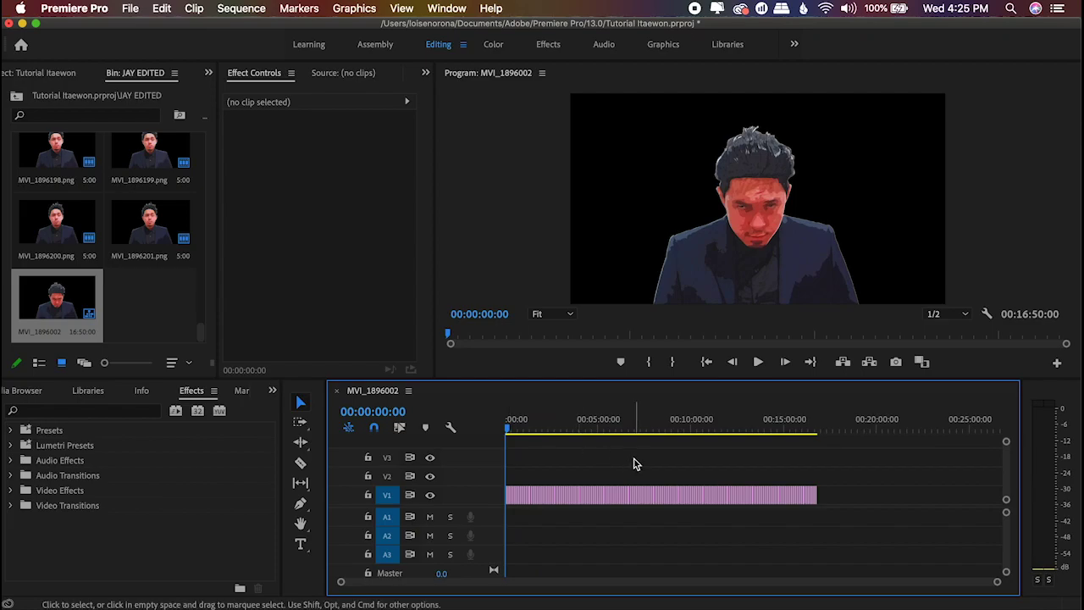
Step: Nest all the PNG frame clips of the sequence into one nested sequence named JAY
key("super+a")
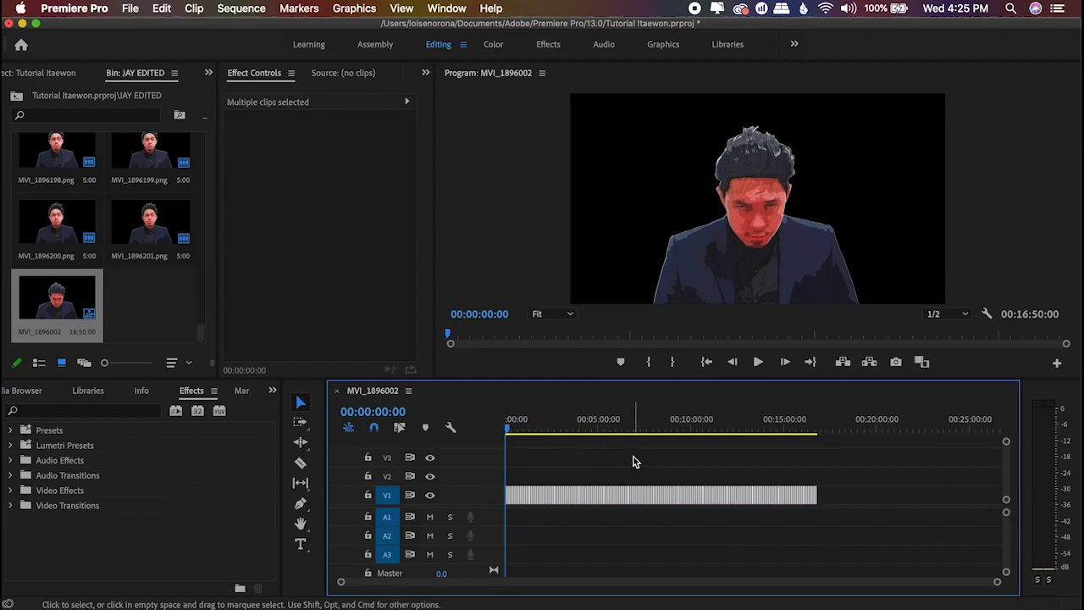
right_click(617, 500)
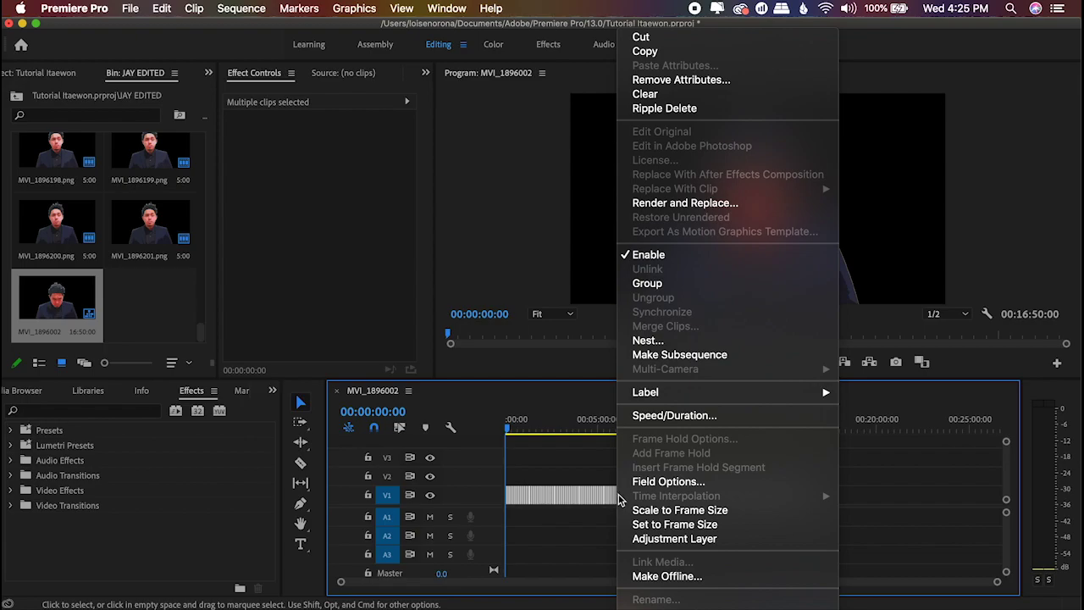
left_click(708, 340)
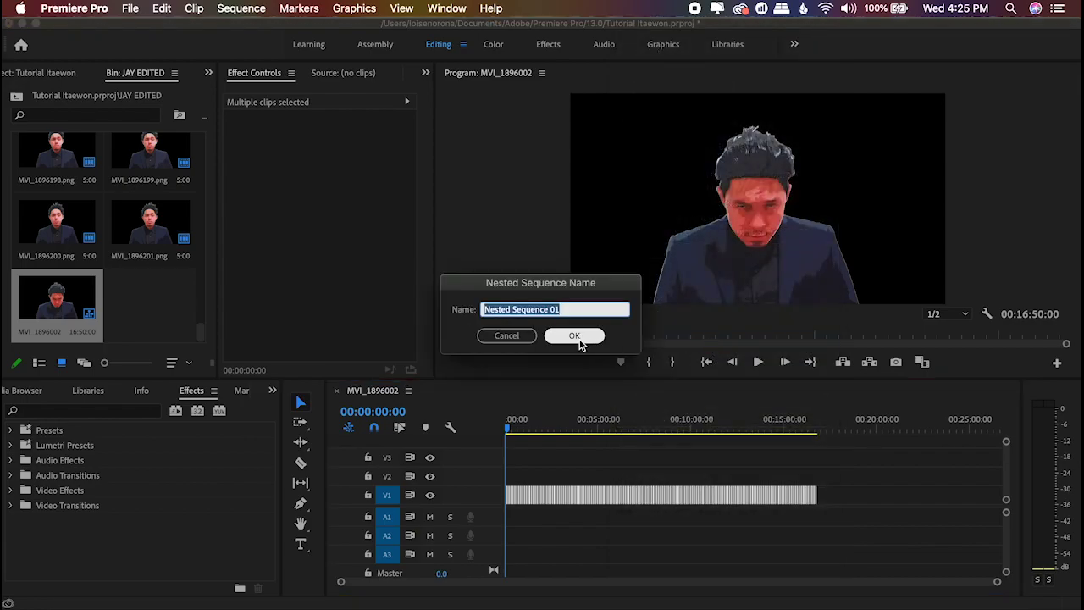
type("JAY")
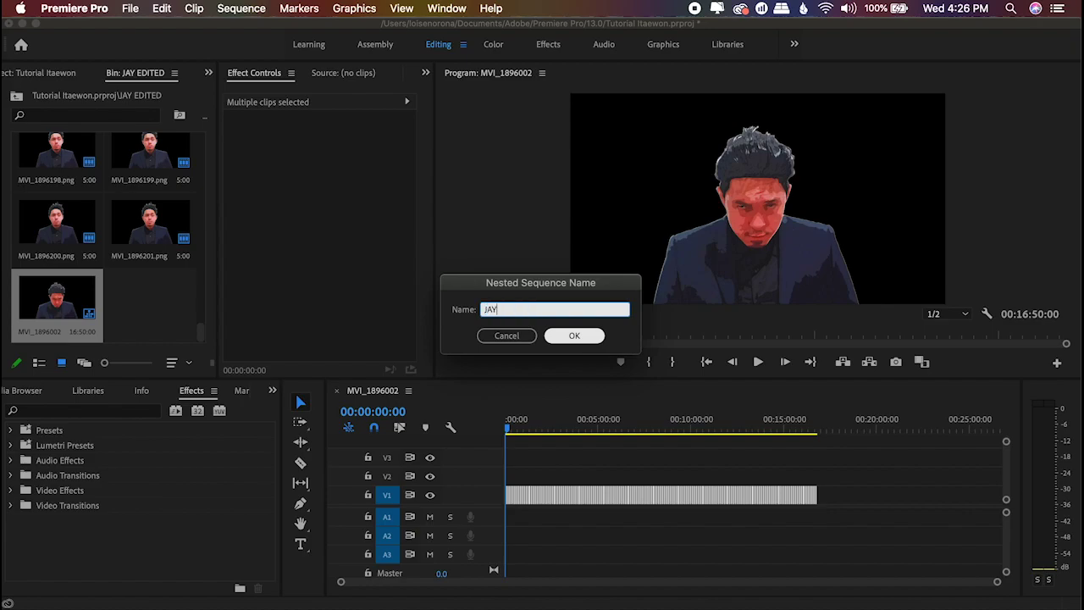
key("Return")
left_click(566, 502)
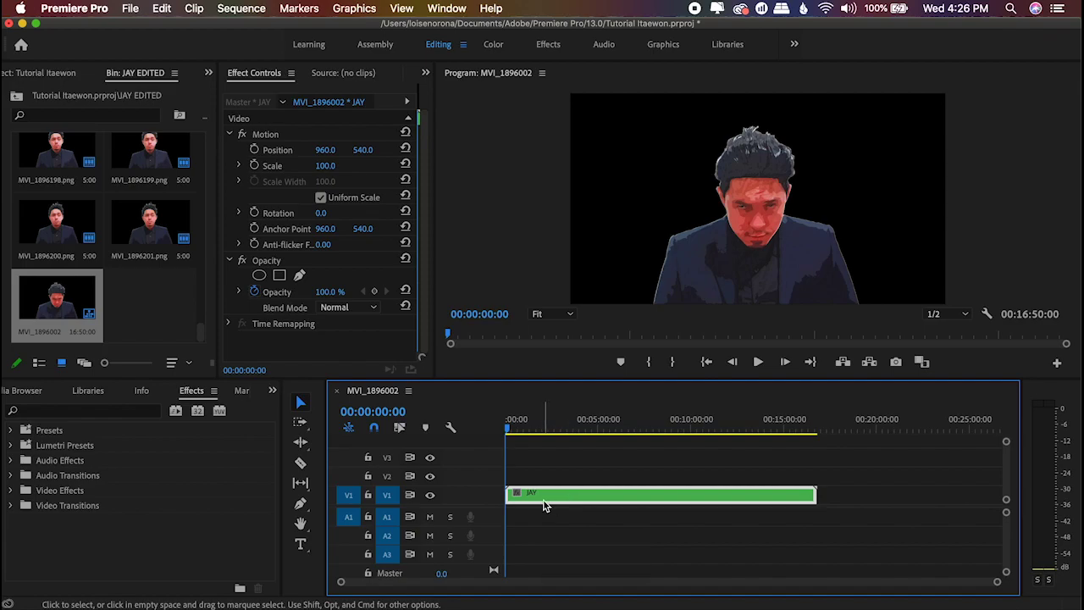
Step: Open the JAY nested sequence to inspect its individual frame clips and return to the MVI_1896002 sequence
left_click(559, 483)
left_click(565, 493)
double_click(562, 494)
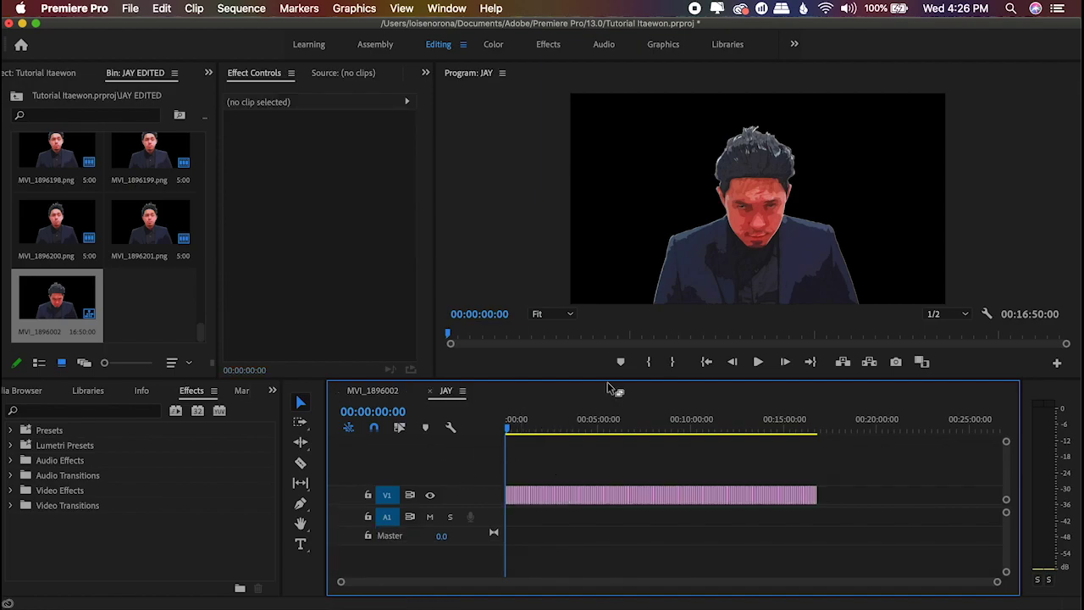
mouse_move(581, 431)
left_mouse_down()
mouse_move(552, 432)
mouse_move(575, 434)
left_mouse_up()
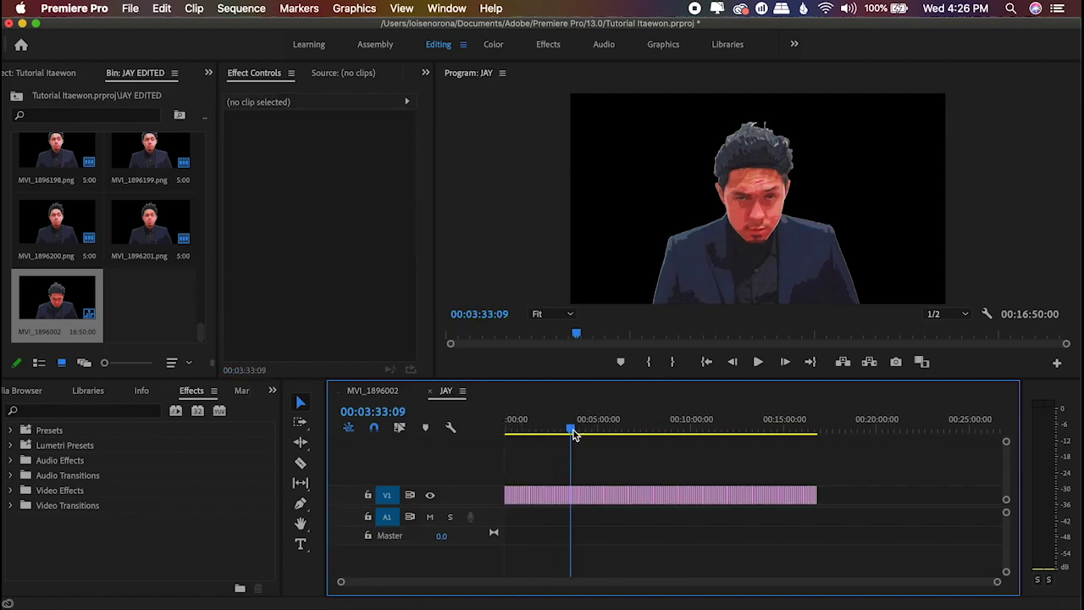
left_click(375, 391)
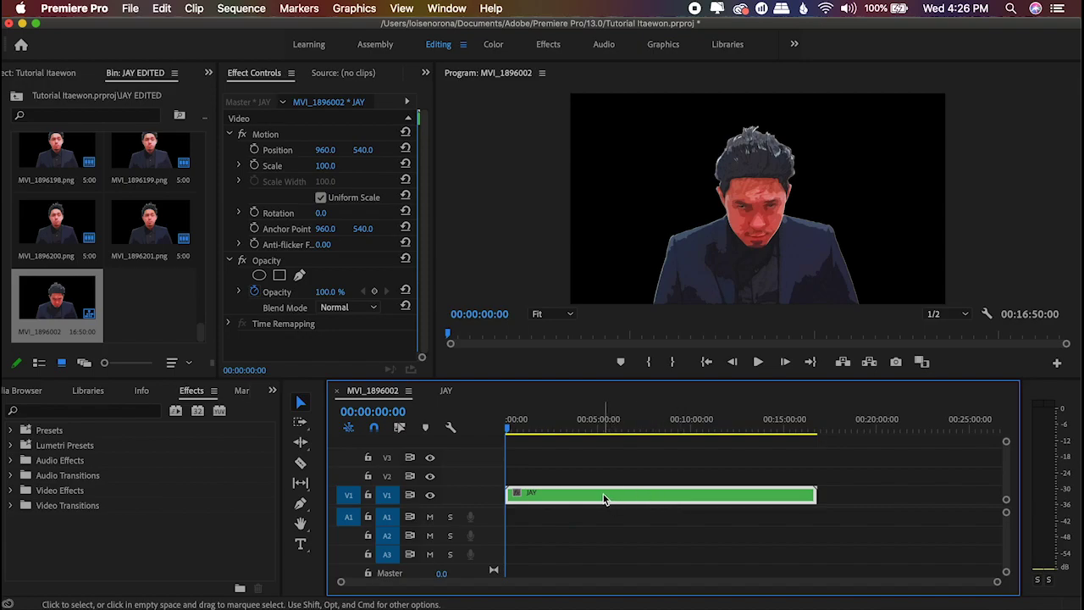
Step: Place the playhead at 00:00:05:00 and rate-stretch the JAY clip's end to it for a 5-second duration
left_click_drag(542, 424, 508, 428)
key("=")
key("=")
key("=")
key("-")
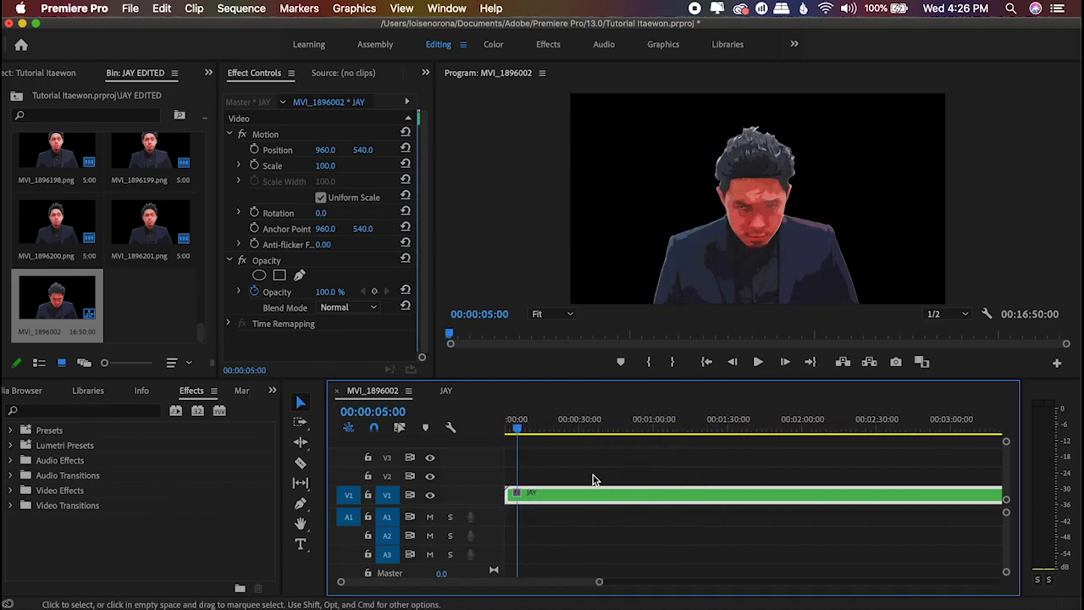
key("-")
key("-")
key("-")
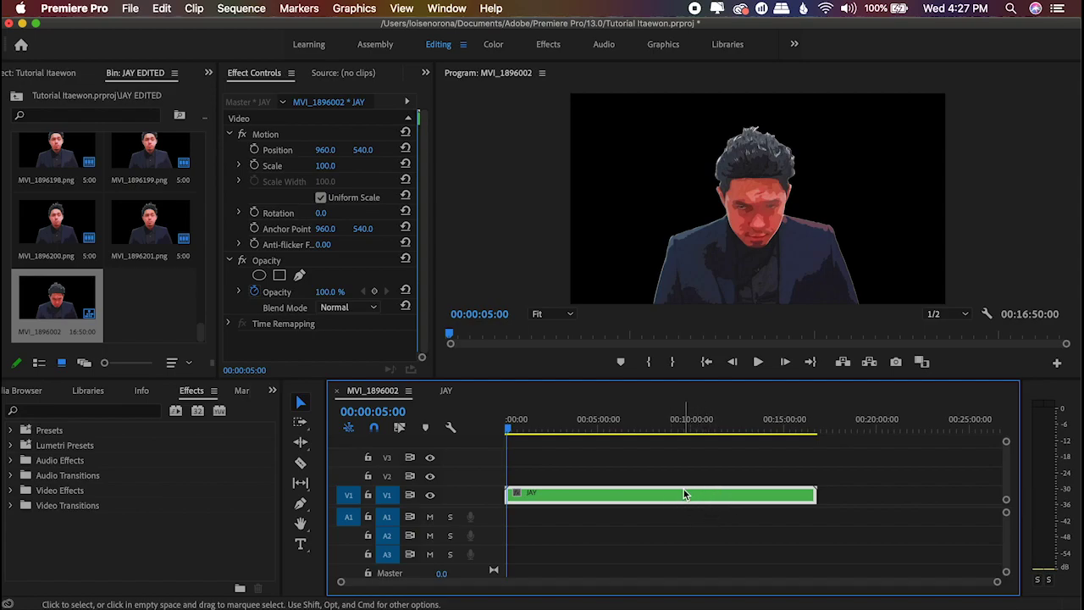
key("r")
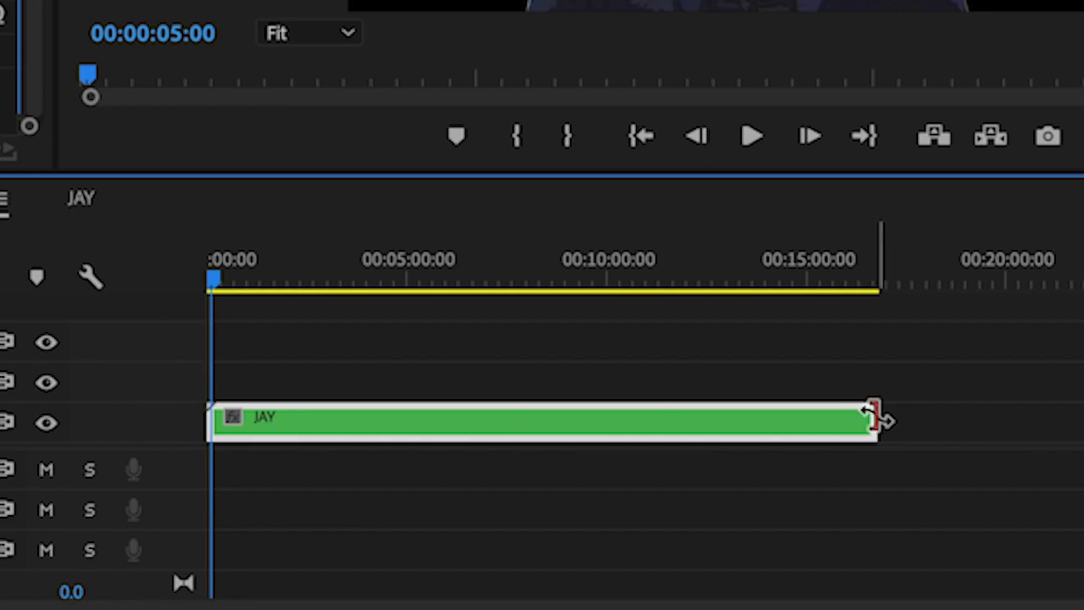
left_click_drag(878, 417, 208, 483)
key("backslash")
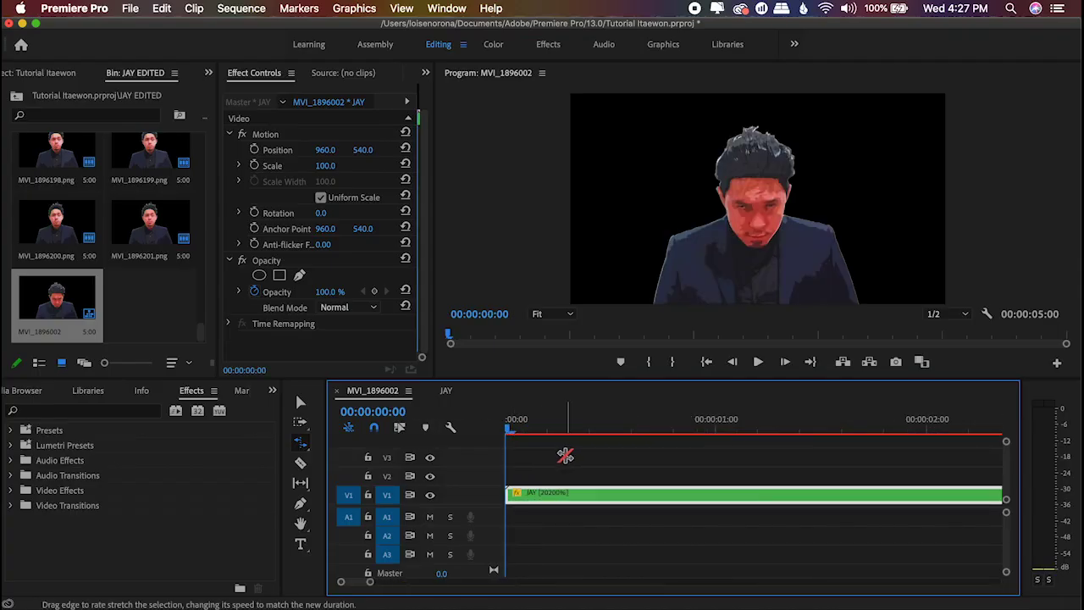
key("minus")
key("minus")
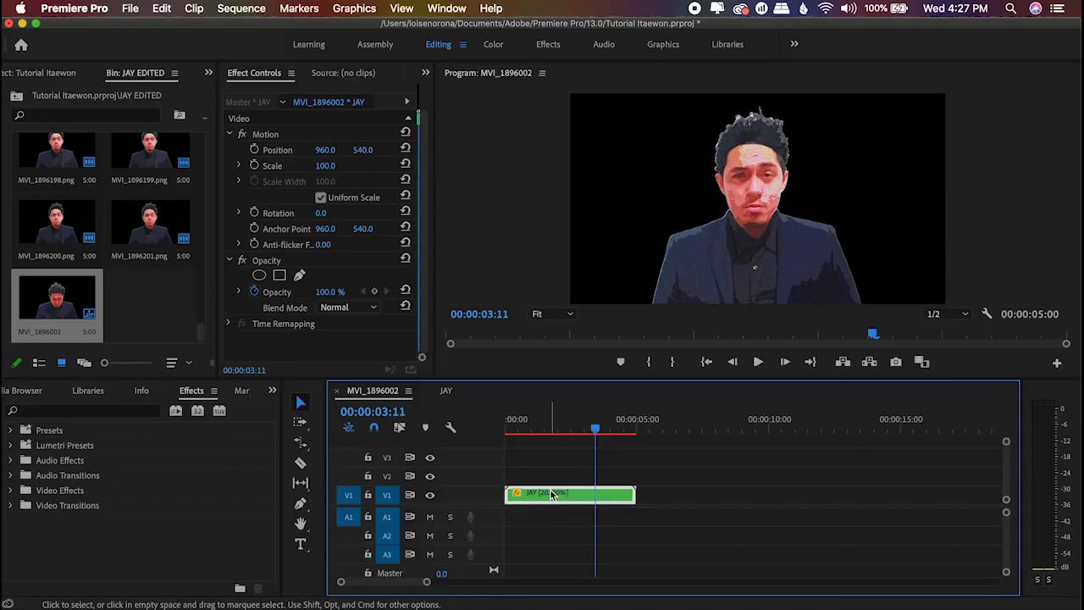
Step: Move the JAY clip up to track V2 and place jangs.jpg from the BG folder beneath it on V1
left_click_drag(550, 494, 551, 476)
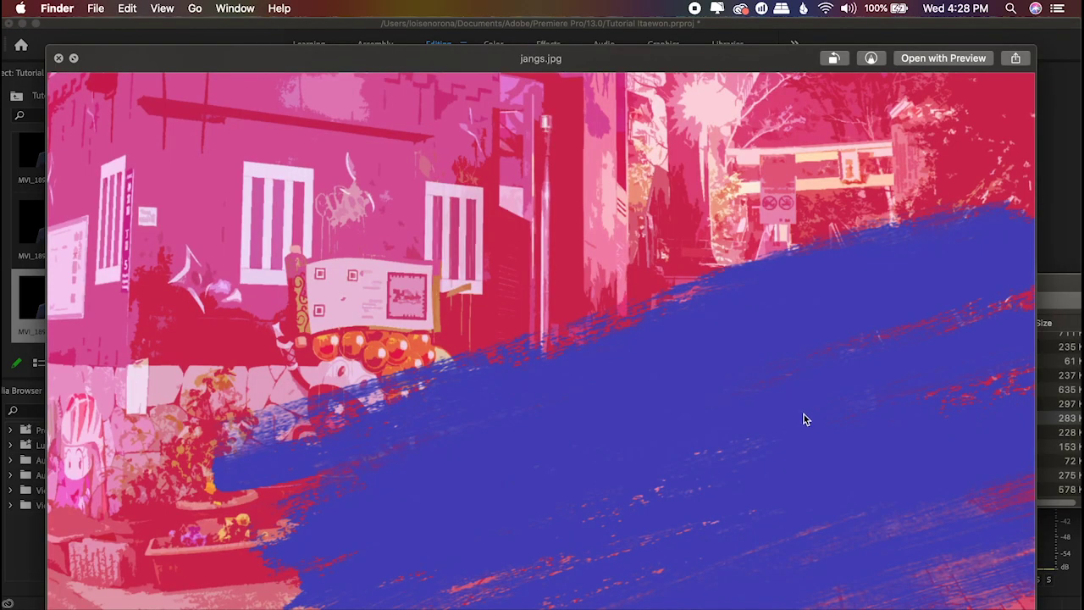
key("space")
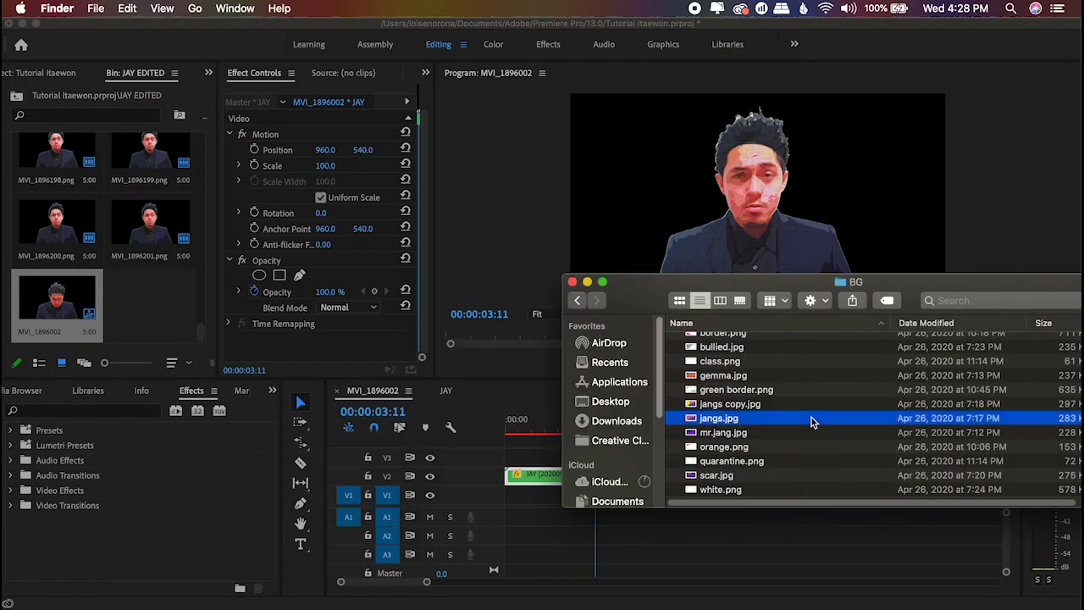
left_click_drag(739, 421, 161, 293)
left_click(519, 222)
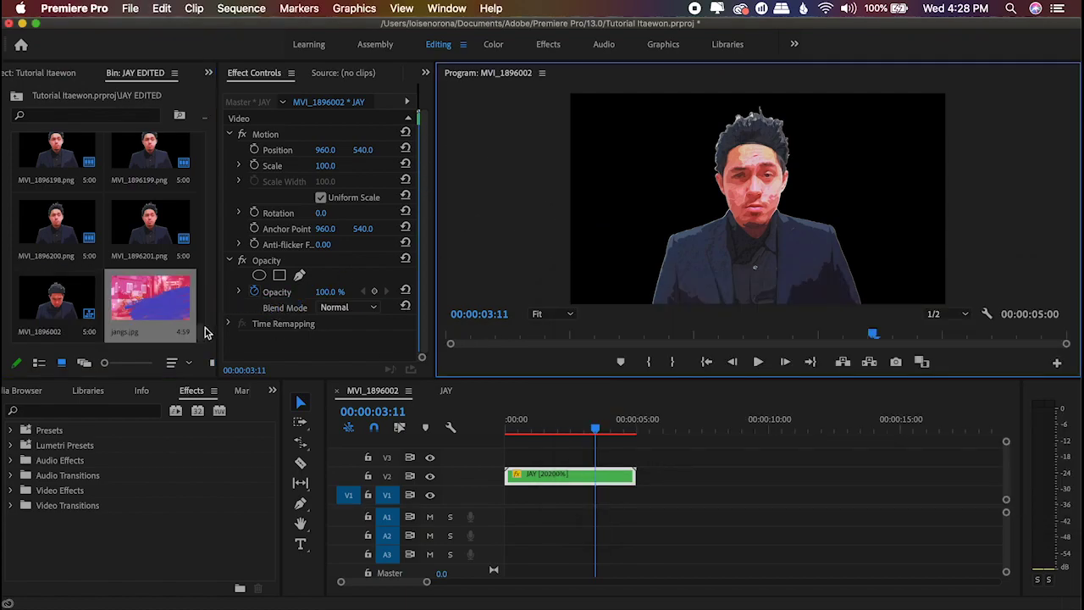
left_click_drag(470, 433, 513, 501)
Step: Play the start of the sequence to check the JAY clip over the jangs.jpg background
left_click_drag(567, 429, 488, 476)
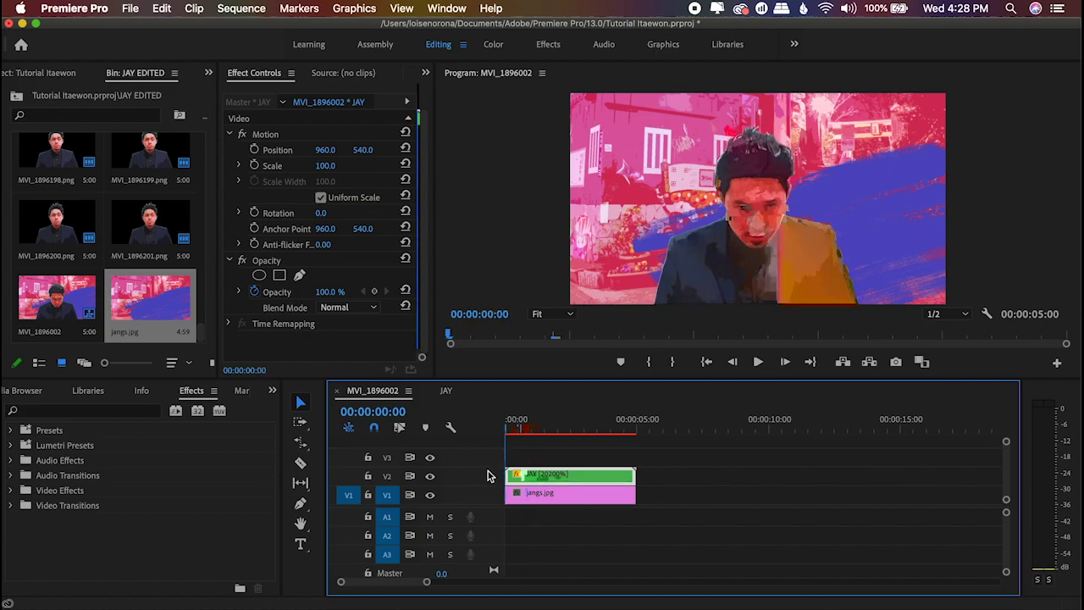
key("space")
mouse_move(521, 434)
left_mouse_down()
mouse_move(581, 431)
mouse_move(519, 432)
left_mouse_up()
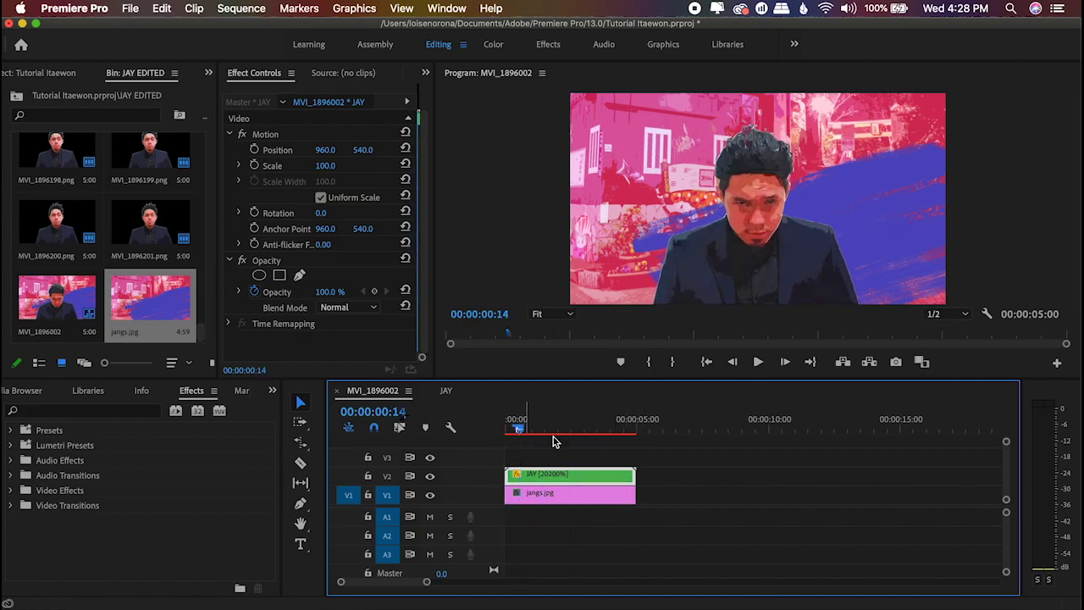
Step: Move the JAY clip up to track V3, keeping jangs.jpg on V1, and hide track V3
left_click_drag(567, 475, 568, 456)
mouse_move(559, 494)
left_mouse_down()
mouse_move(558, 482)
mouse_move(546, 485)
left_mouse_up()
left_click_drag(539, 424, 508, 424)
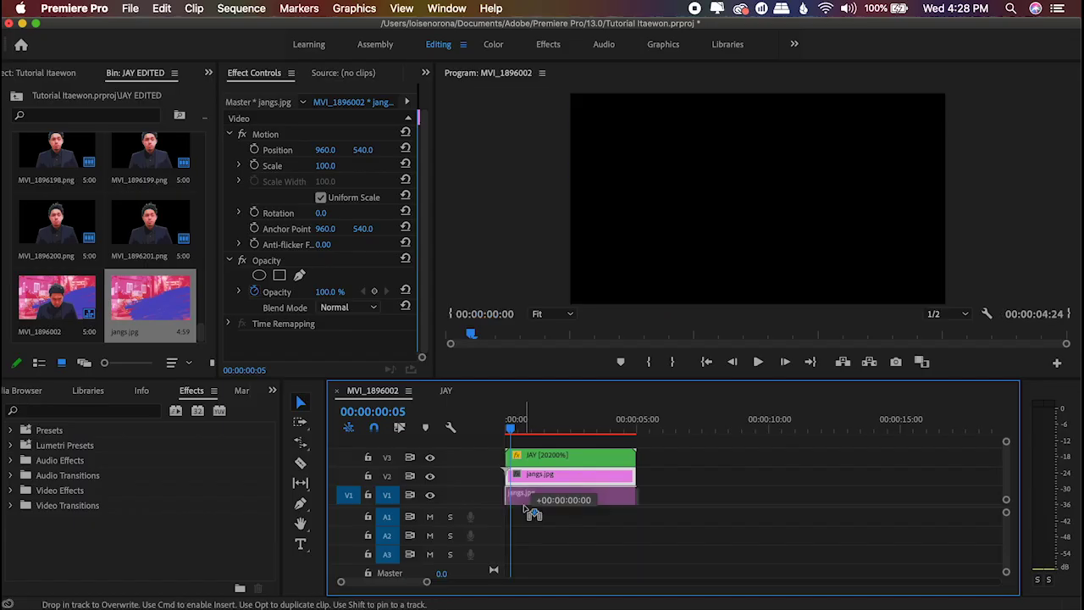
left_click_drag(521, 479, 527, 502)
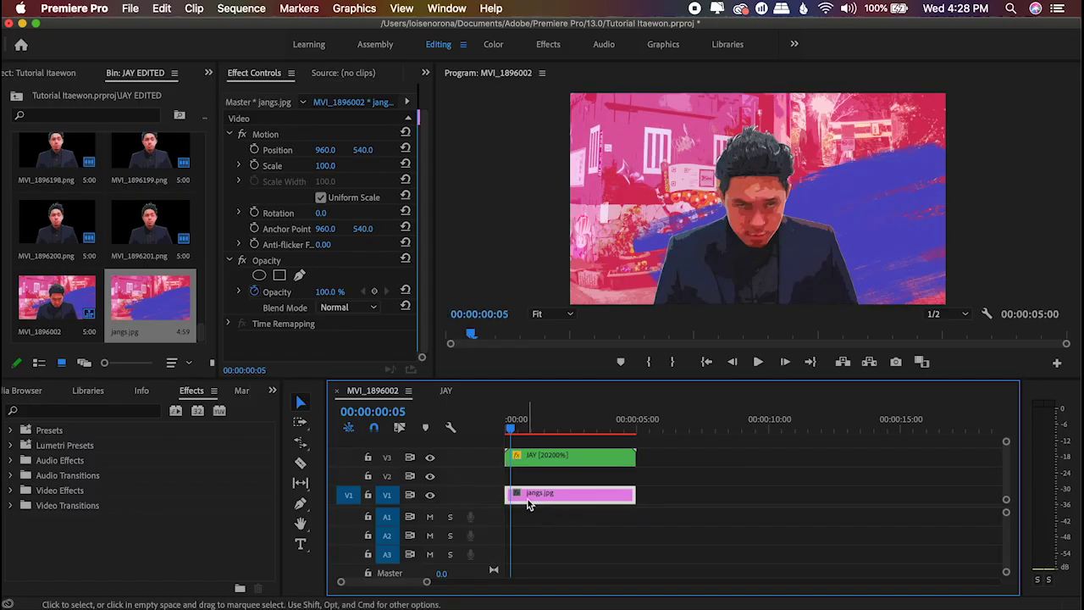
left_click(431, 458)
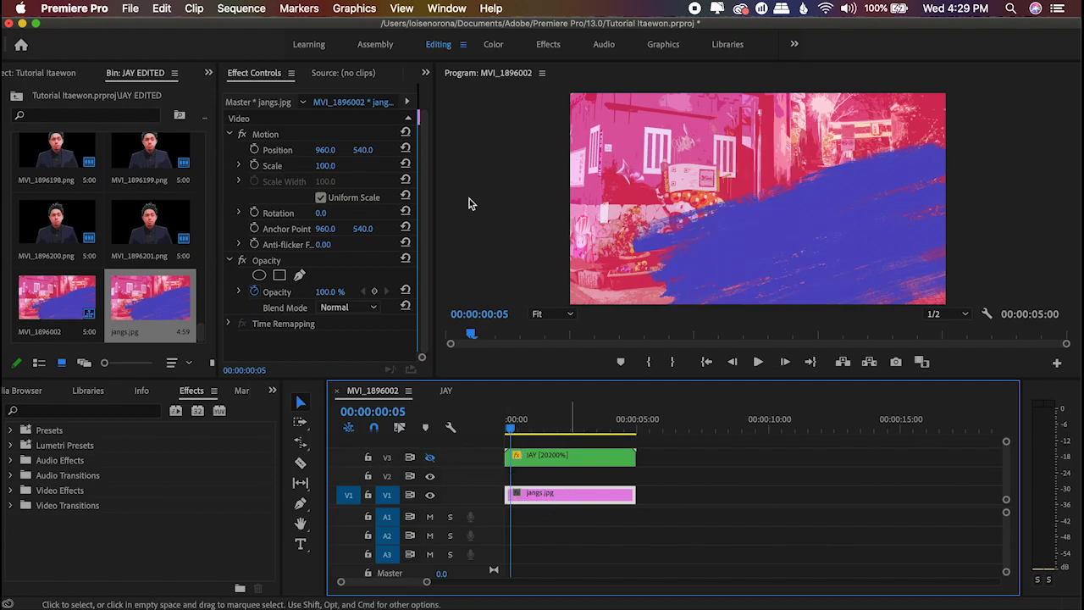
Step: Widen the keyframe area and enable Position, Rotation and Scale keyframes for jangs.jpg at 00:00:00:00
left_click_drag(464, 156, 589, 155)
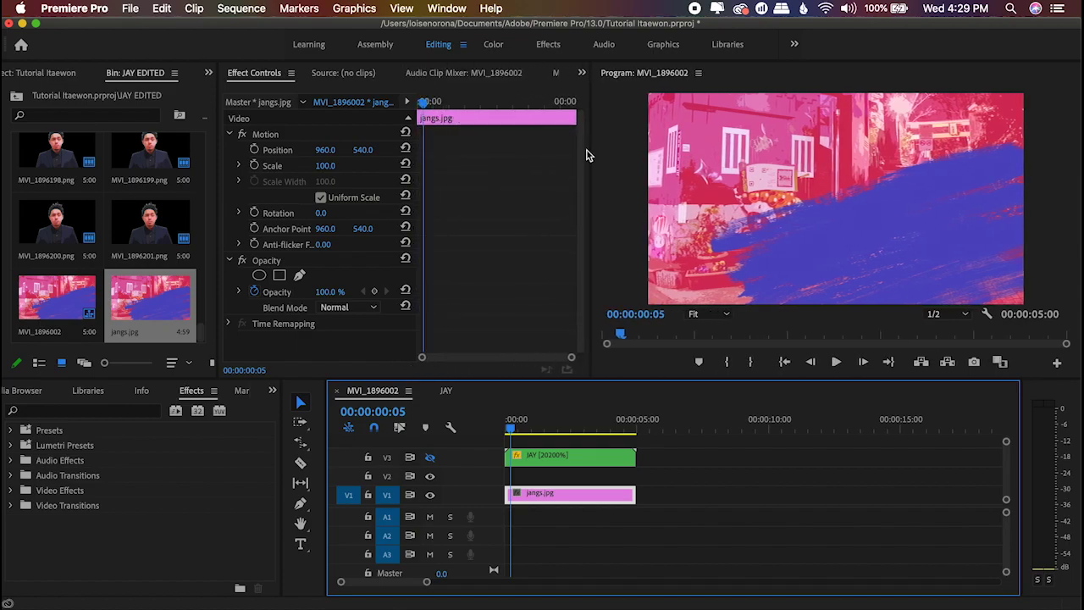
left_click(305, 135)
left_click_drag(455, 103, 382, 102)
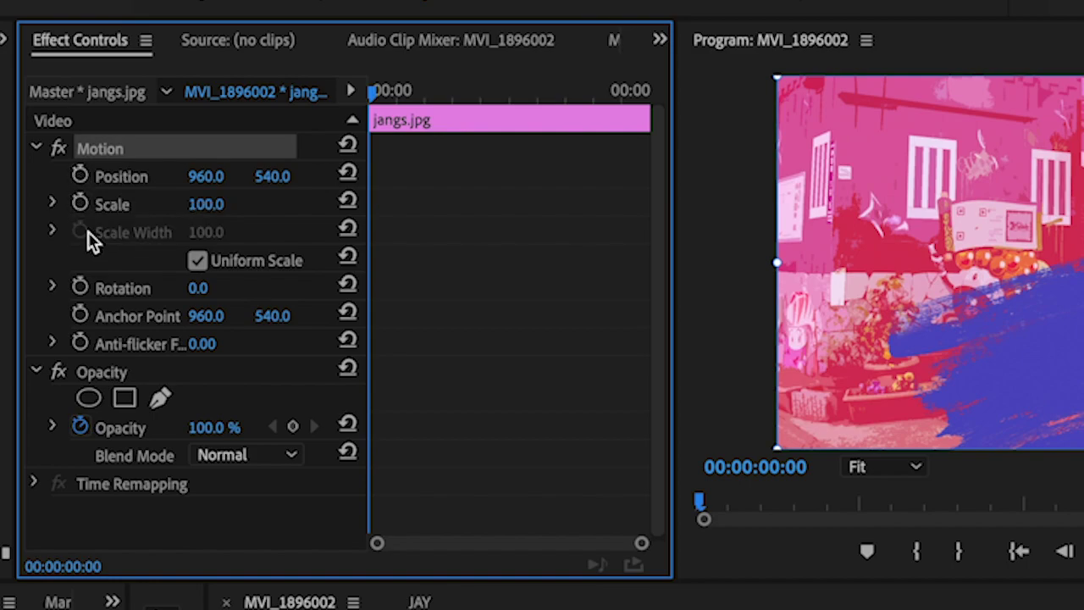
left_click(77, 184)
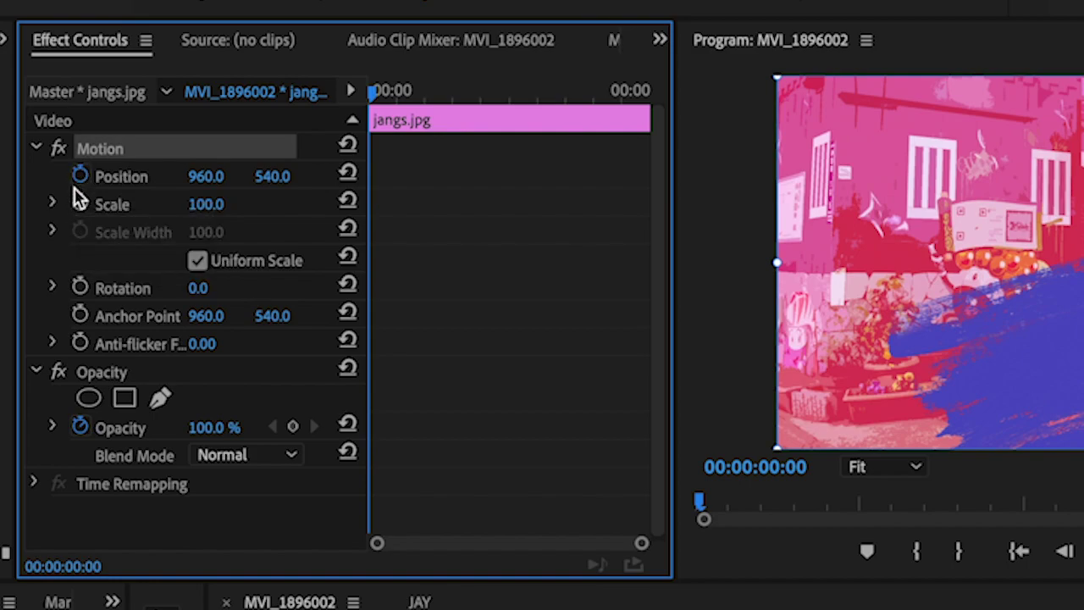
left_click(80, 287)
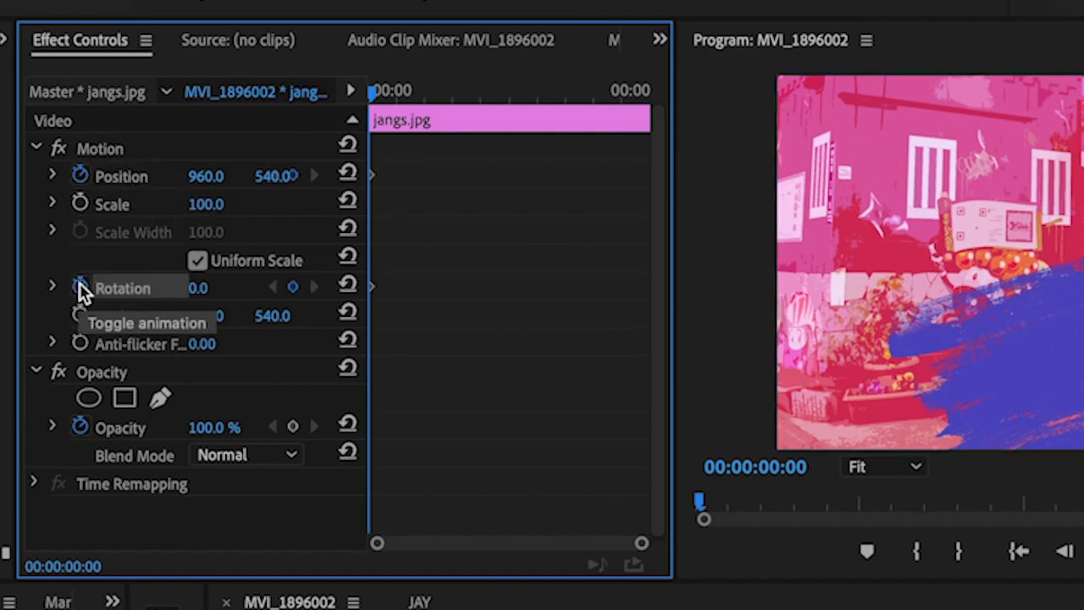
left_click(79, 204)
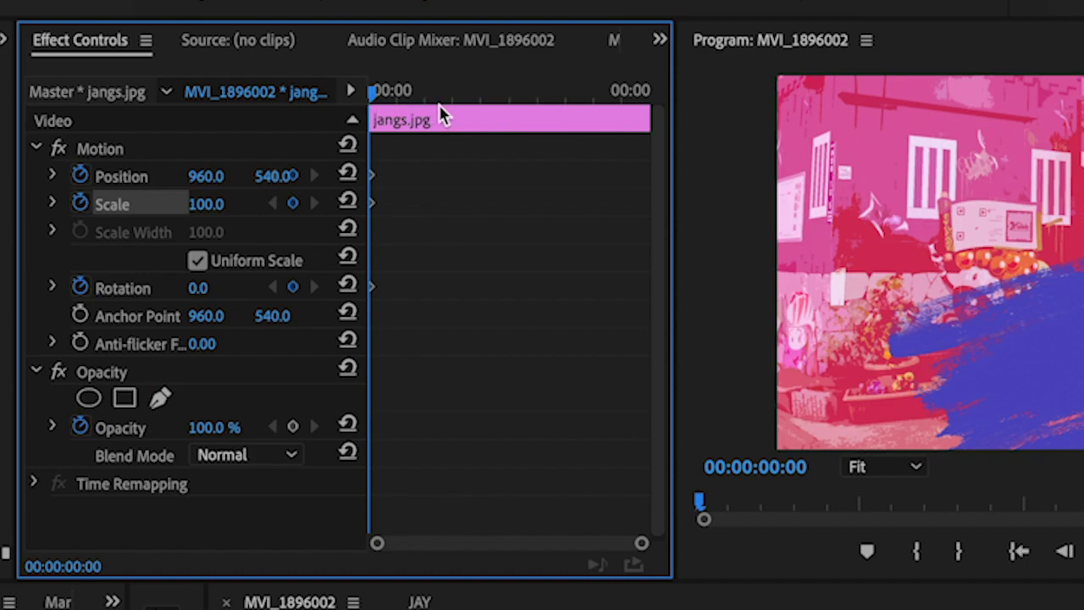
Step: At 00:00:02:10, keyframe jangs.jpg with Scale 152, Rotation 14° and a Position shifted slightly downward
left_click_drag(413, 94, 505, 96)
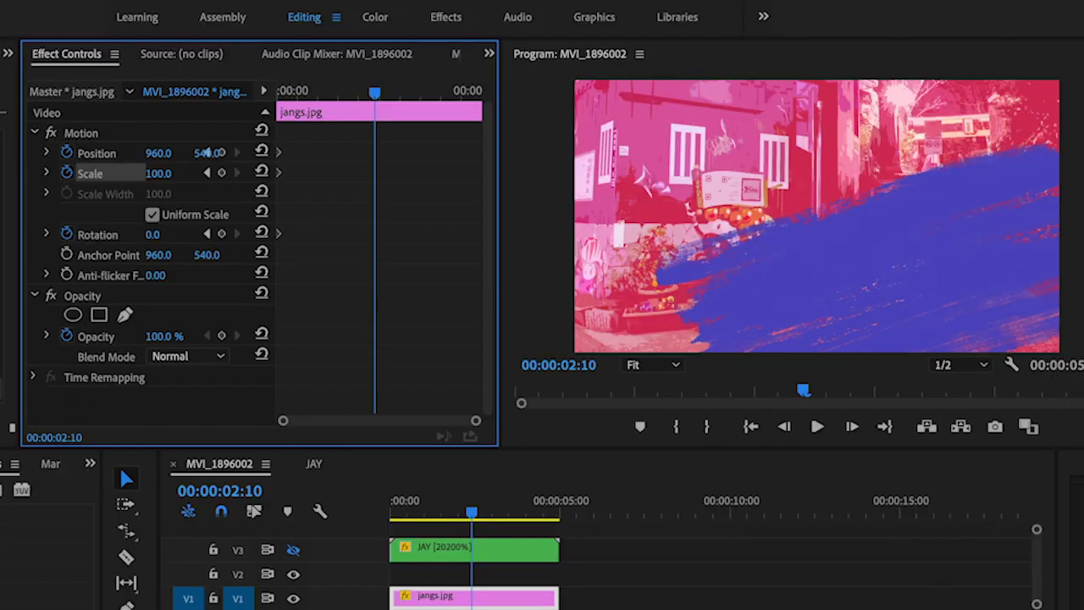
left_click_drag(205, 204, 224, 204)
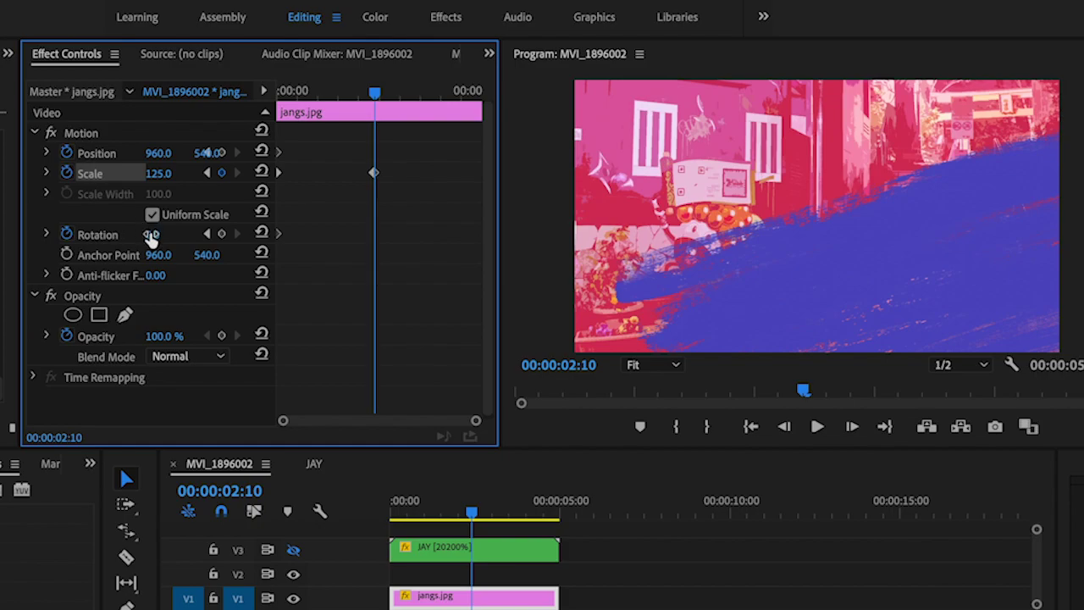
left_click_drag(154, 234, 166, 235)
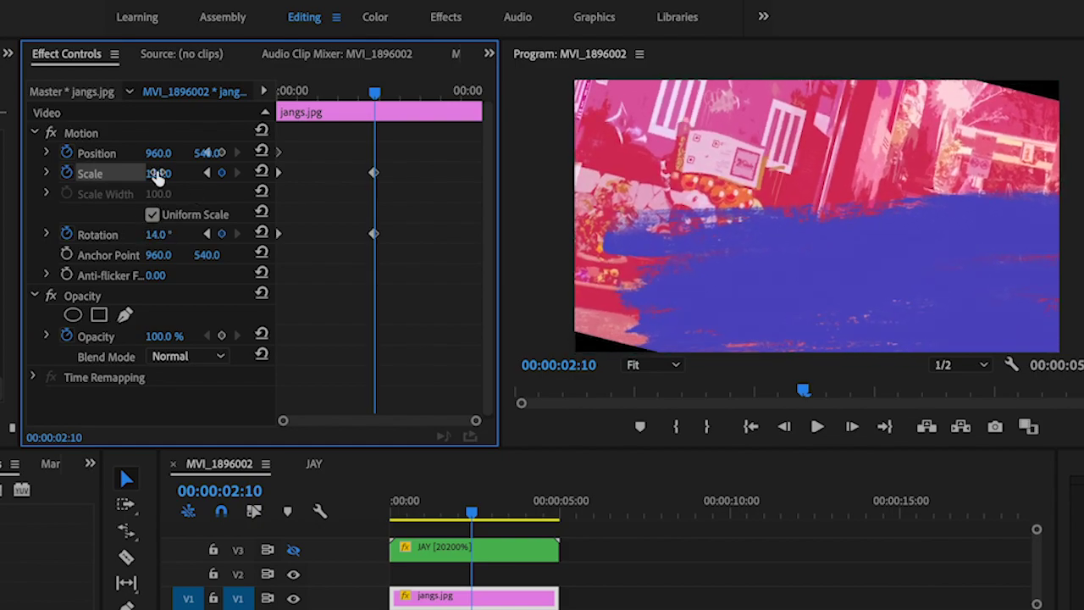
left_click_drag(158, 172, 172, 174)
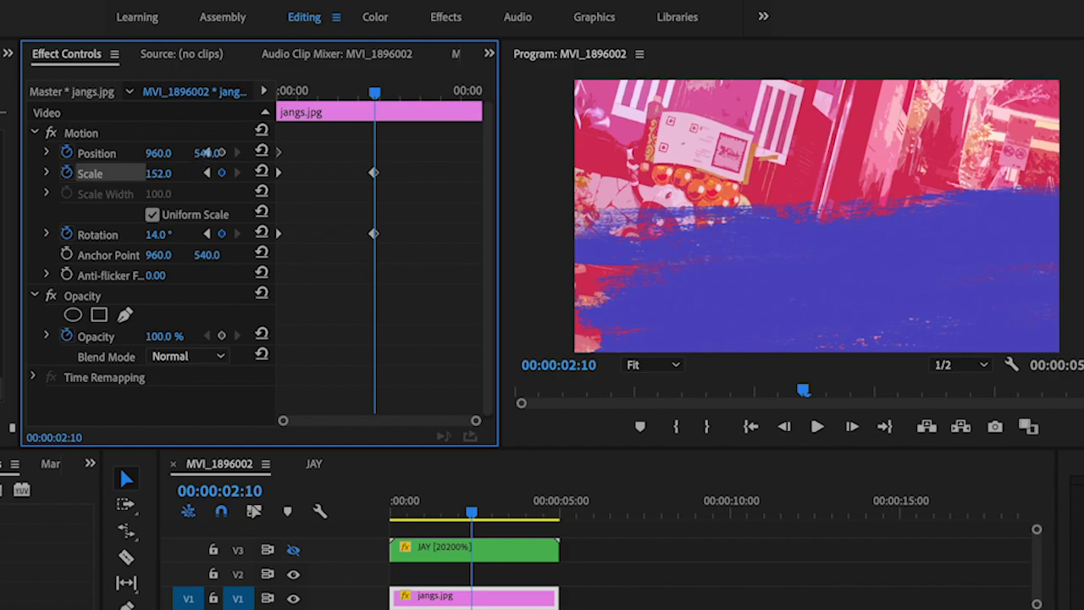
left_click_drag(209, 152, 207, 153)
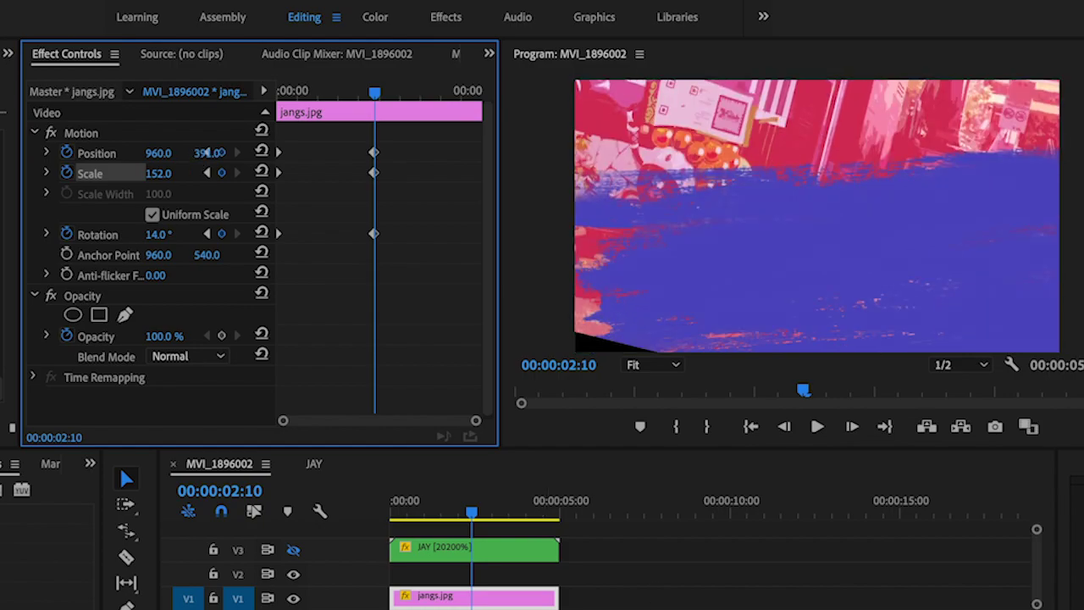
key("ctrl+z")
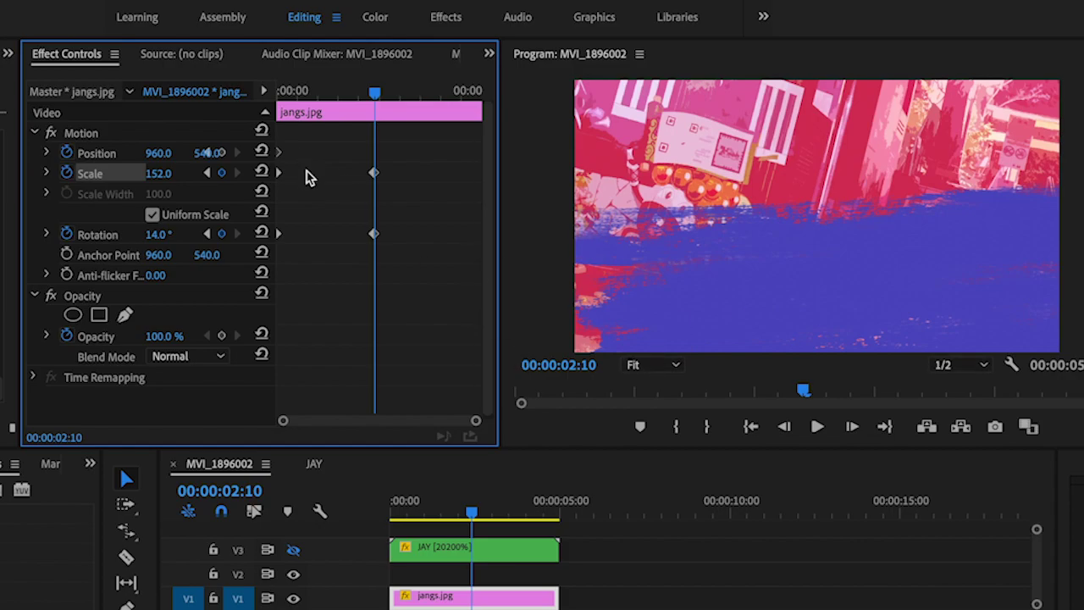
left_click_drag(207, 153, 215, 152)
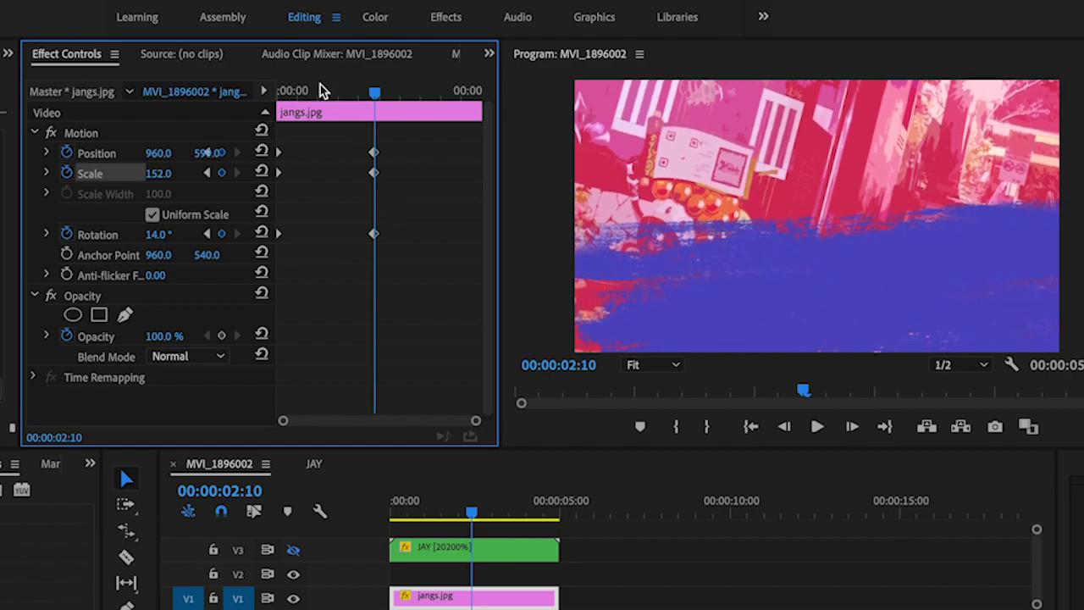
Step: Preview the jangs.jpg motion and move its second Position, Scale and Rotation keyframes to the end of the clip
left_click_drag(290, 90, 133, 92)
key("space")
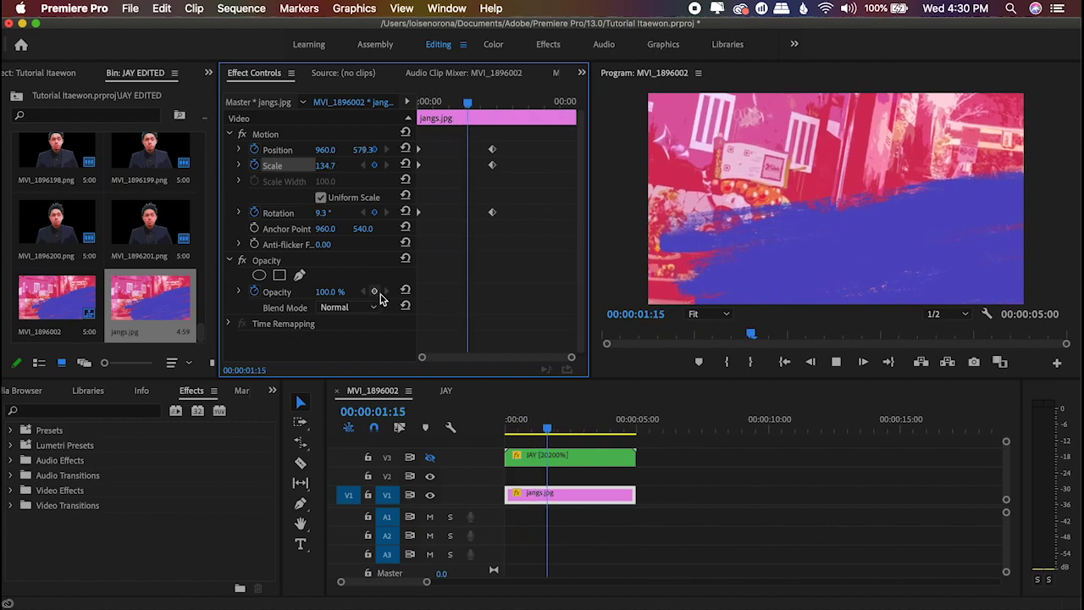
key("space")
left_click_drag(457, 144, 519, 245)
left_click_drag(493, 157, 596, 172)
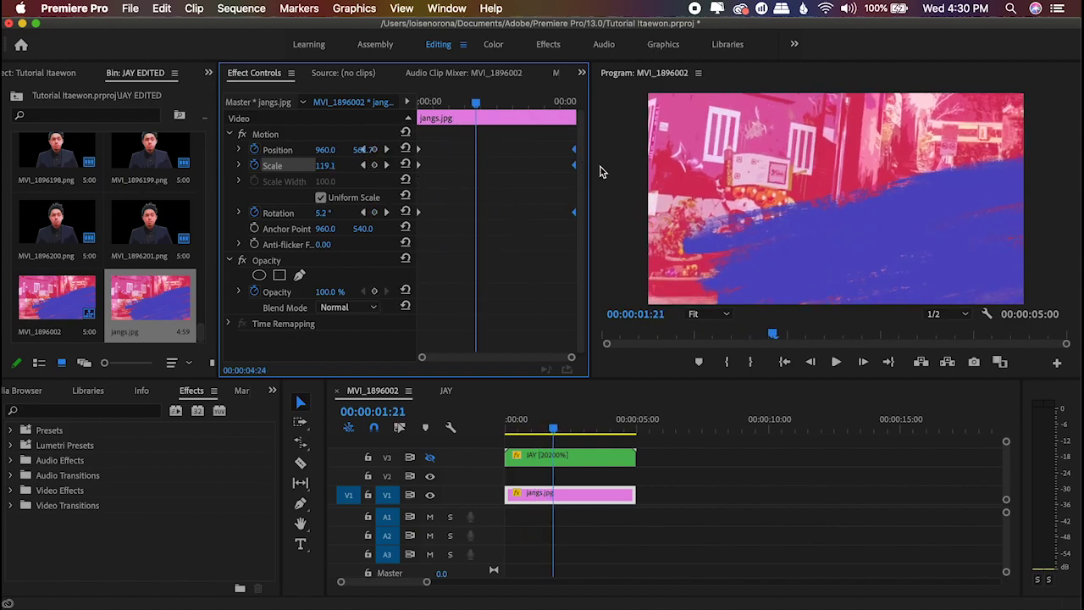
Step: Play back the jangs.jpg background animation from the start of the sequence
key("Home")
key("space")
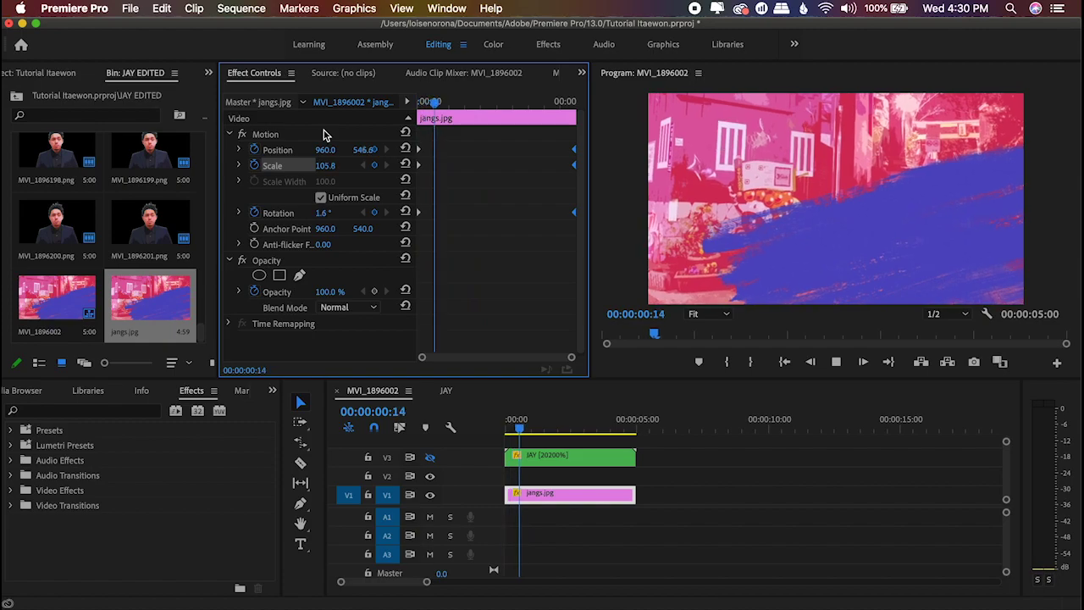
key("space")
Step: Show track V3 again and move the JAY clip down to track V2, directly above jangs.jpg
left_click(430, 458)
left_click(575, 461)
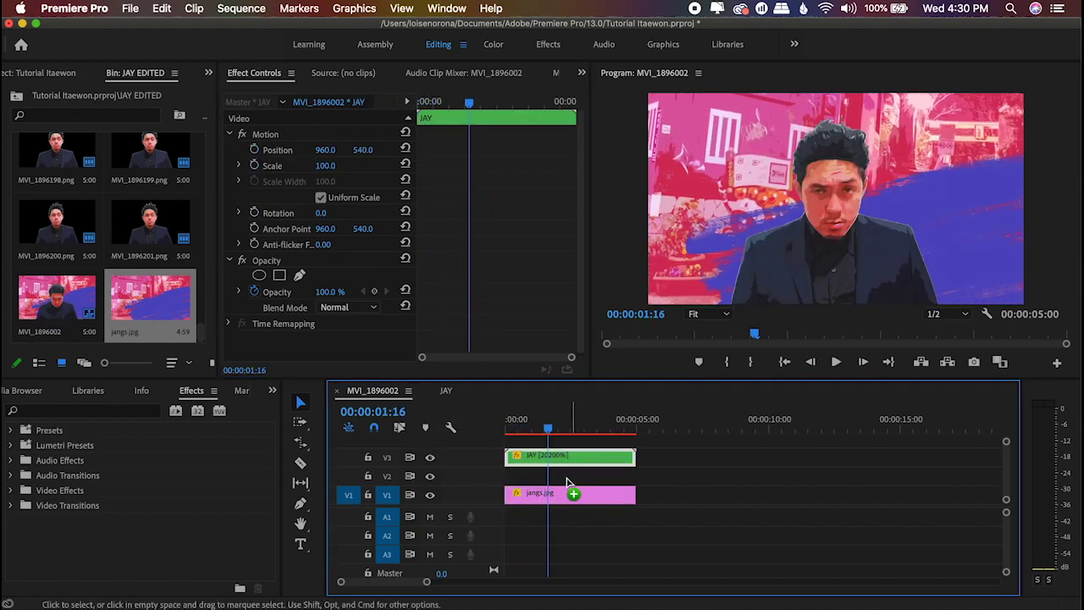
key("alt+Down")
Step: Play the sequence from the beginning twice to check the JAY clip over the animated background
left_click_drag(566, 432, 506, 429)
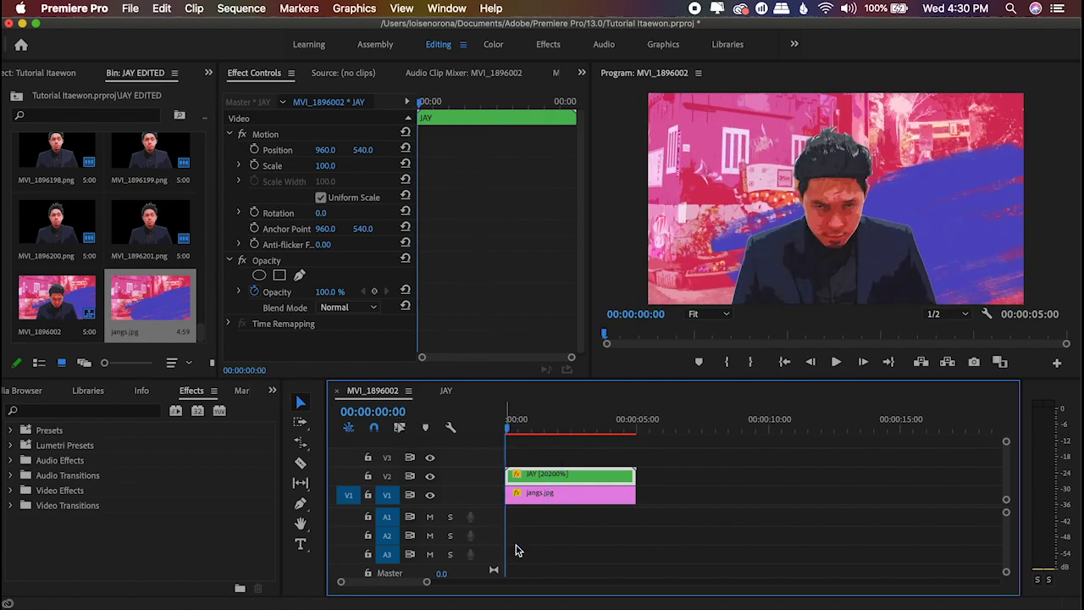
key("space")
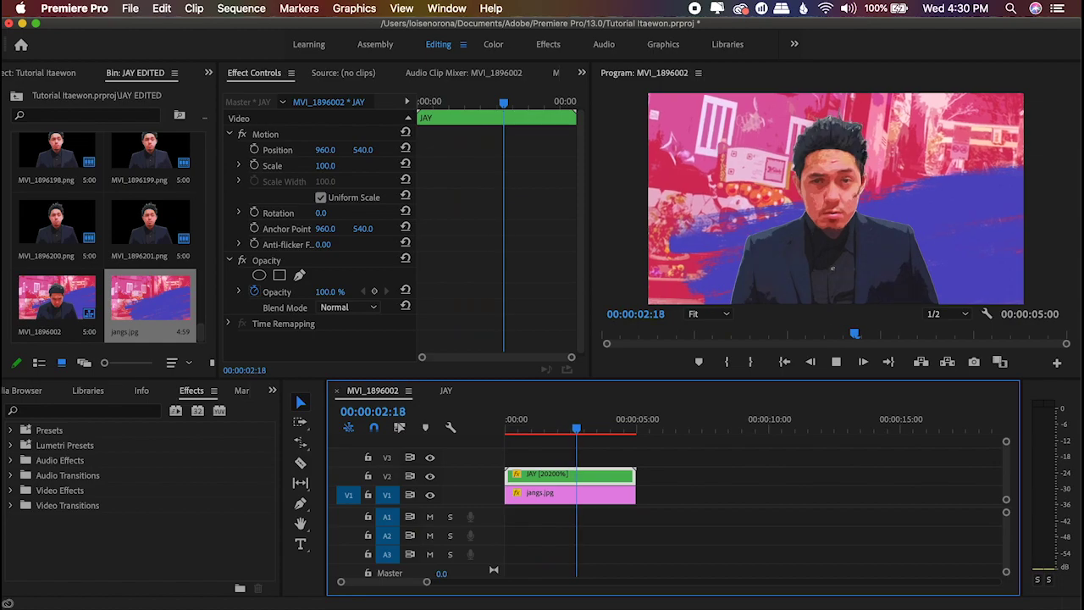
key("space")
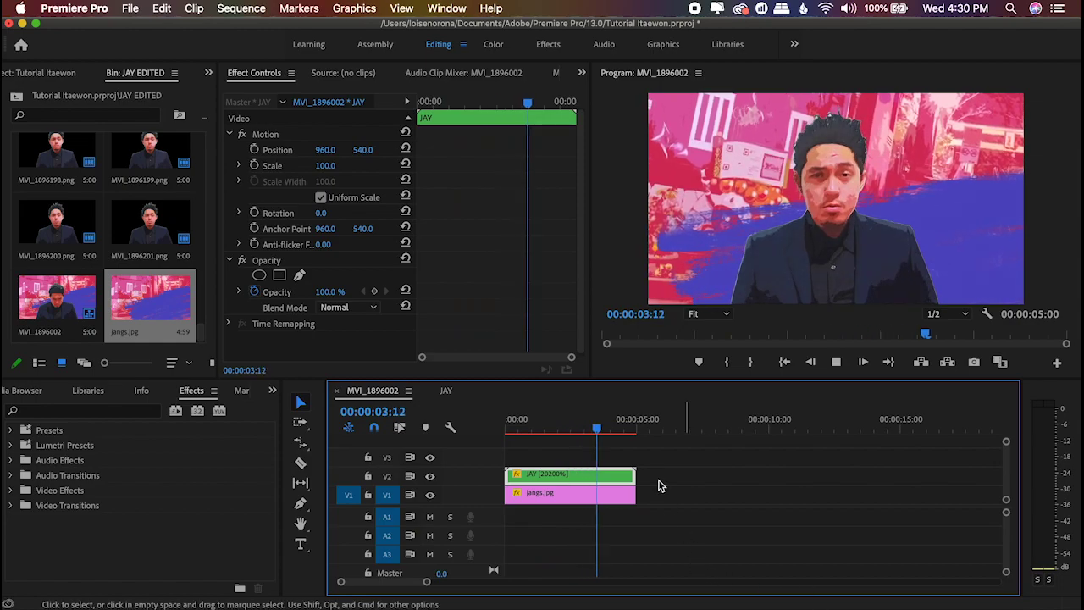
left_click_drag(598, 433, 506, 432)
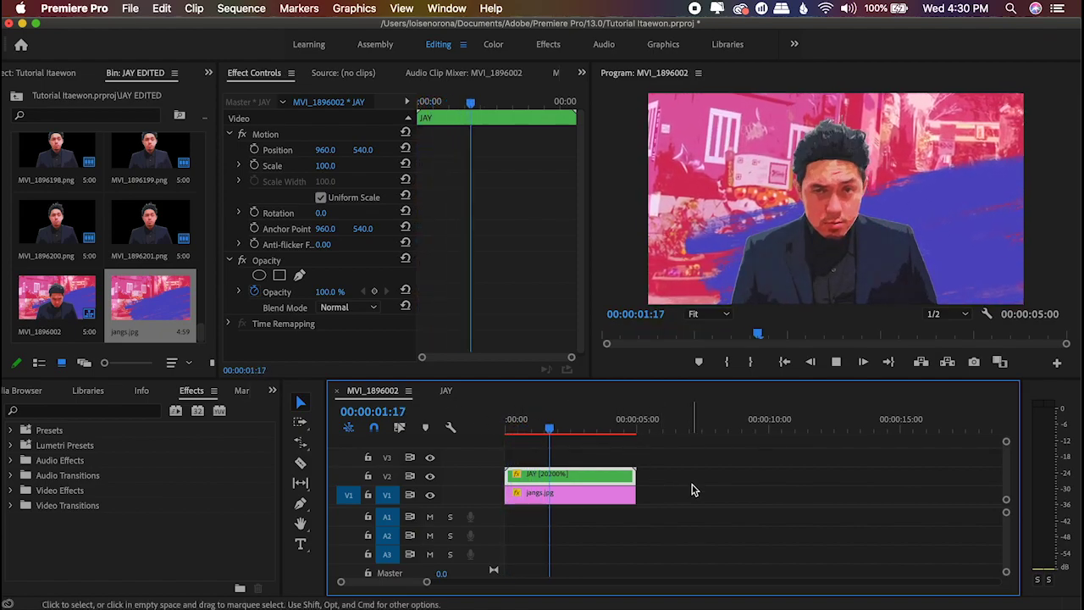
key("space")
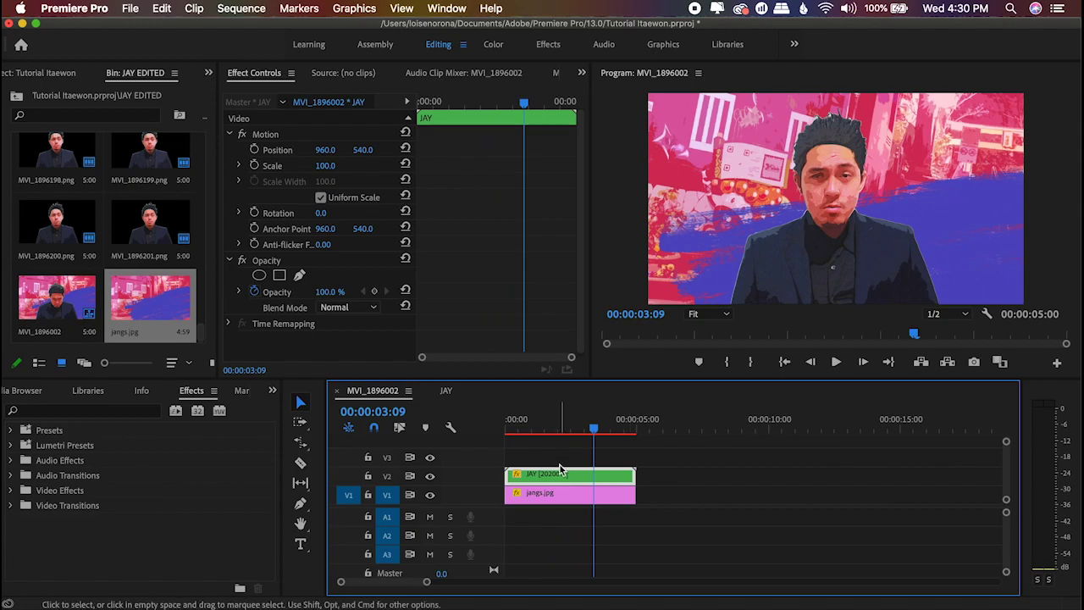
Step: Move the JAY clip back up to track V3 and import 25466_paintSplashes3_2K_VFX.mov from Downloads into the JAY EDITED bin
left_click_drag(556, 464, 548, 431)
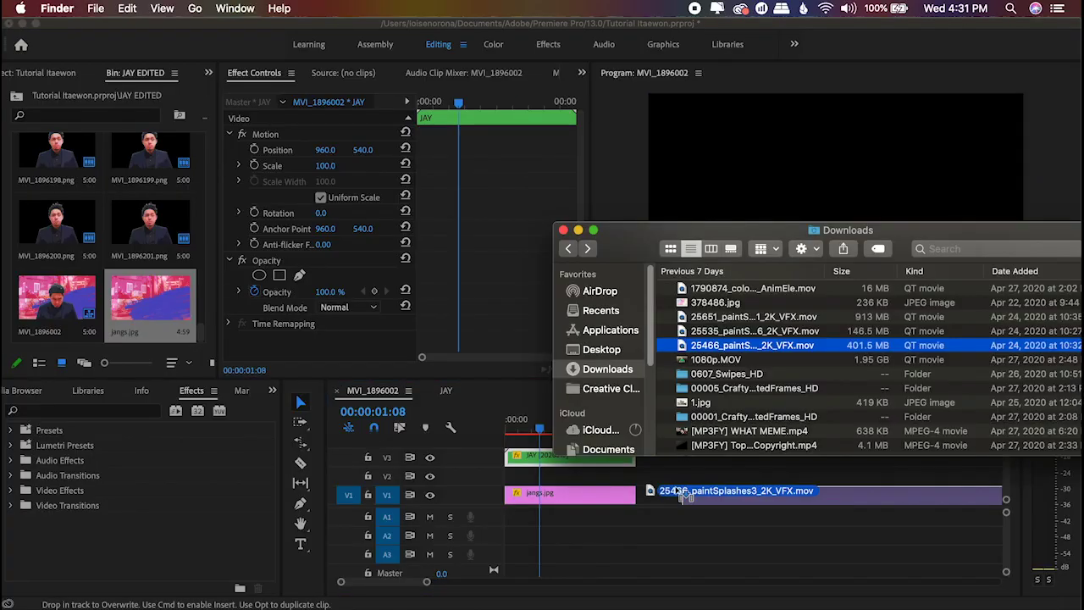
left_click_drag(677, 422, 123, 302)
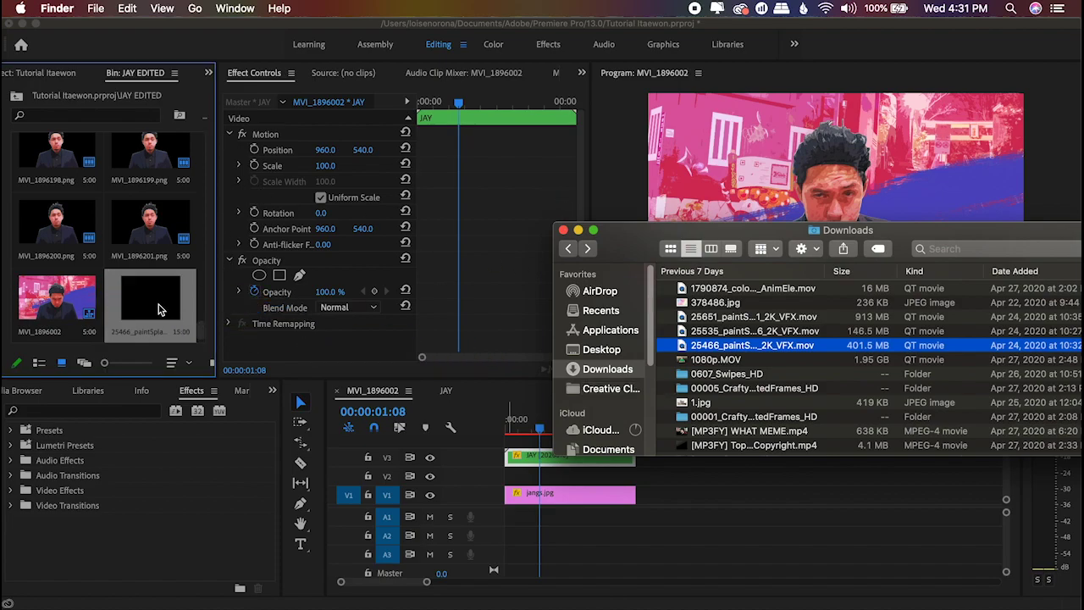
Step: Open the paint splashes clip in the Source monitor and scrub through it to the end
left_click(158, 310)
double_click(158, 310)
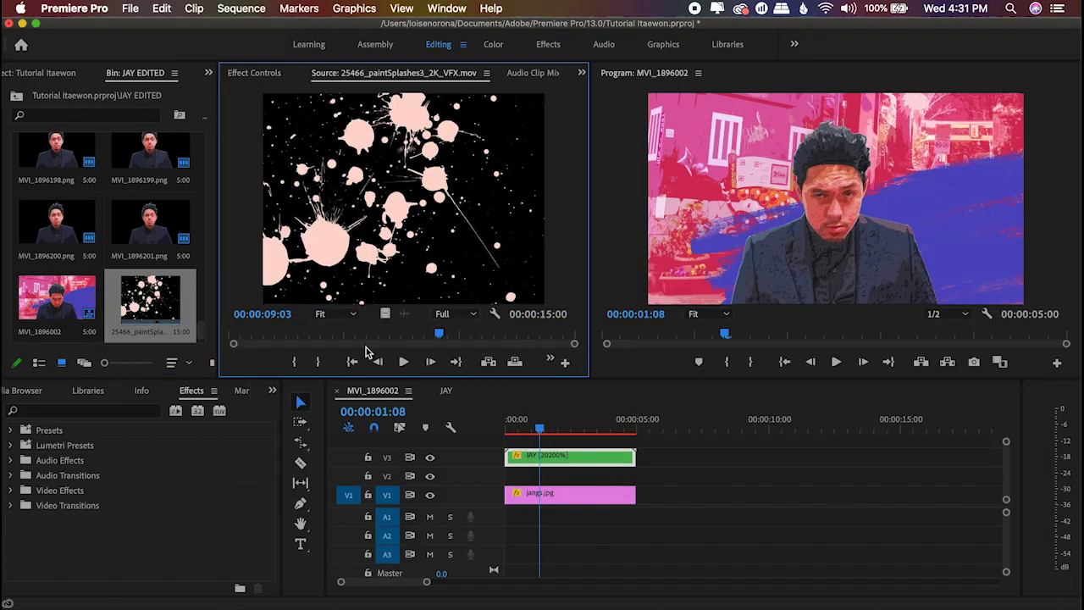
left_click_drag(378, 336, 576, 335)
Step: Place the paint splashes clip on track V2 at the sequence start, between jangs.jpg and the JAY clip
left_click(156, 311)
mouse_move(153, 310)
left_mouse_down()
mouse_move(505, 453)
mouse_move(507, 482)
left_mouse_up()
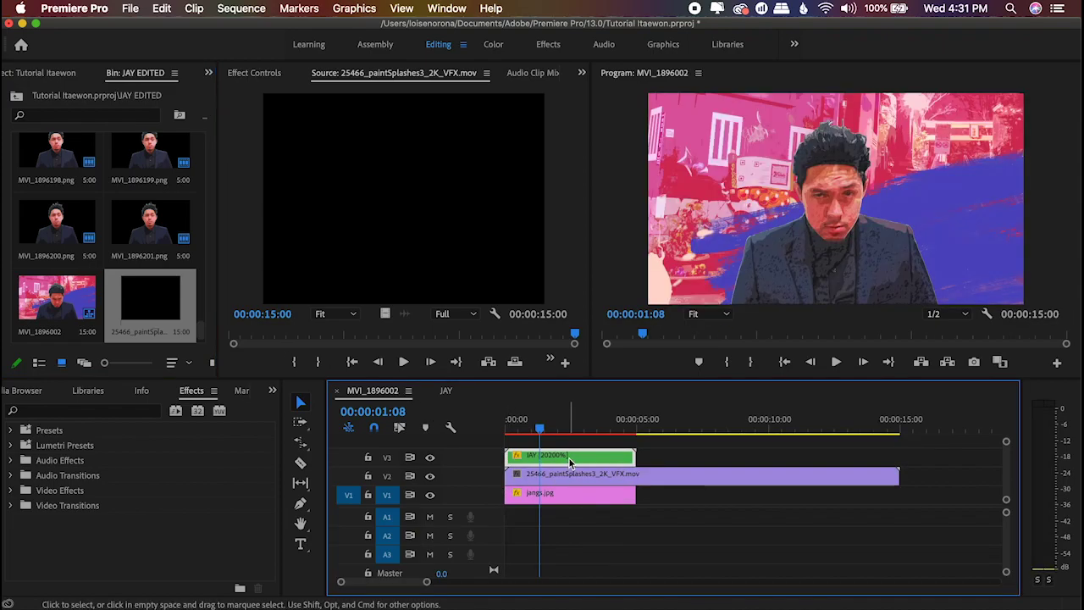
mouse_move(545, 436)
left_mouse_down()
mouse_move(653, 434)
mouse_move(548, 434)
left_mouse_up()
Step: Rate-stretch the paint splashes clip on V2 so it ends with the other clips at 5 seconds
left_click(616, 501)
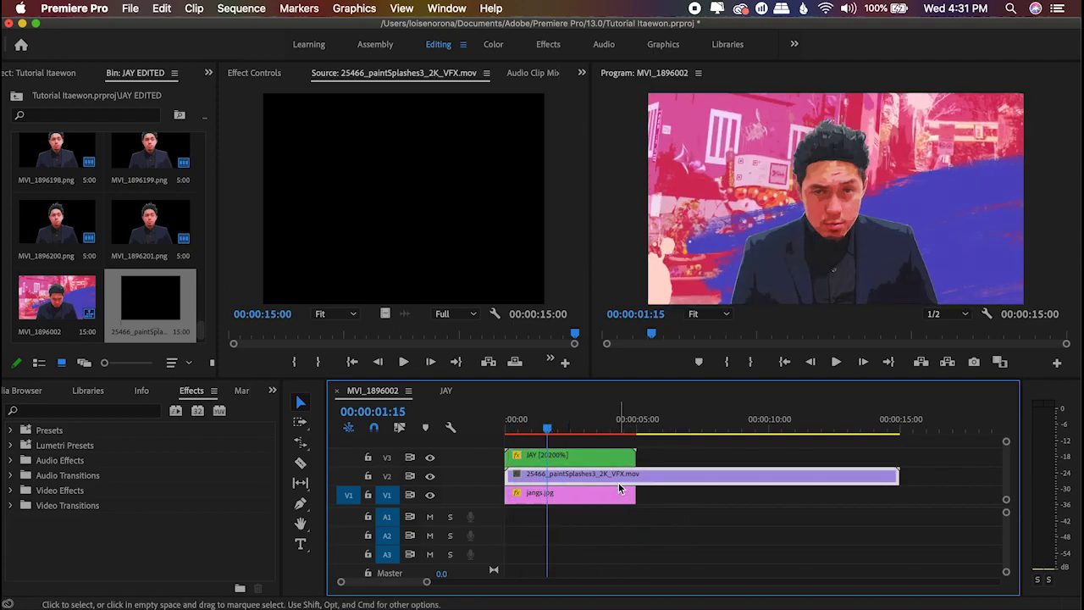
key("r")
left_click_drag(899, 475, 636, 475)
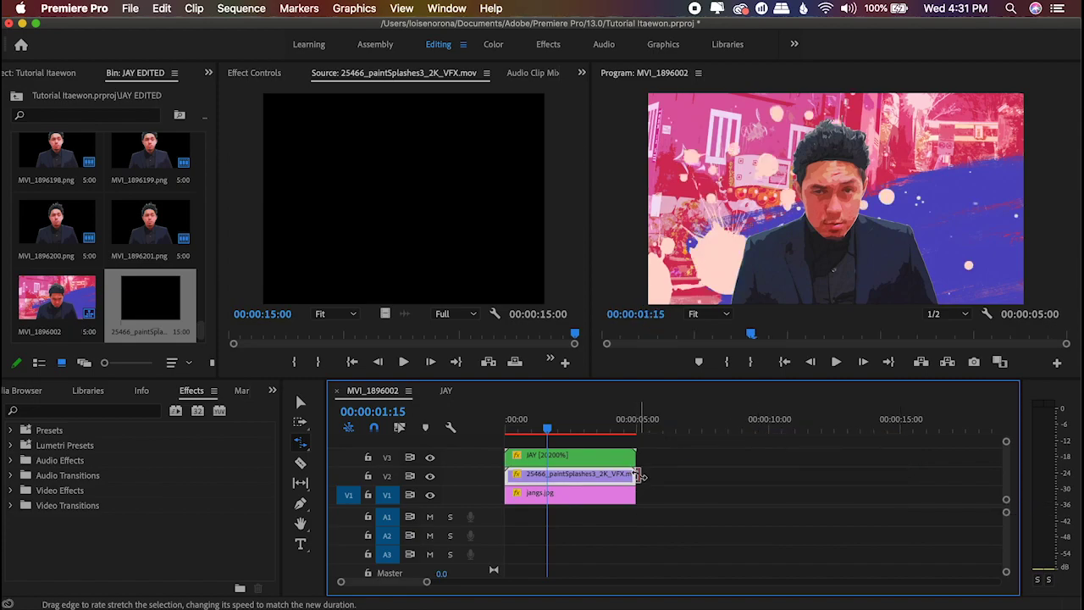
key("v")
Step: Play the sequence from the start to review the sped-up paint splashes behind the JAY clip
key("Home")
key("space")
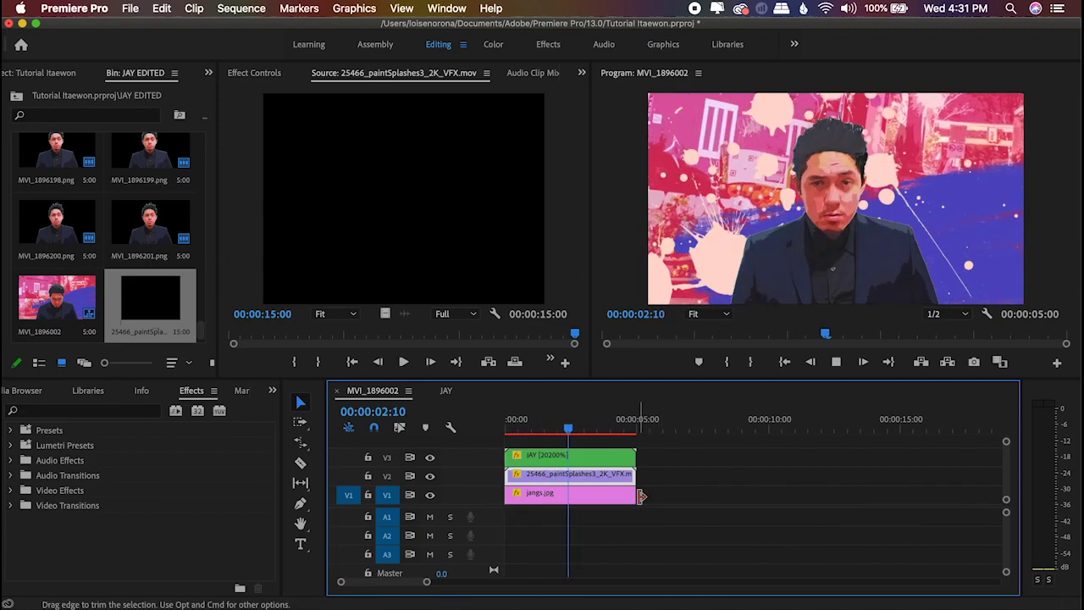
key("space")
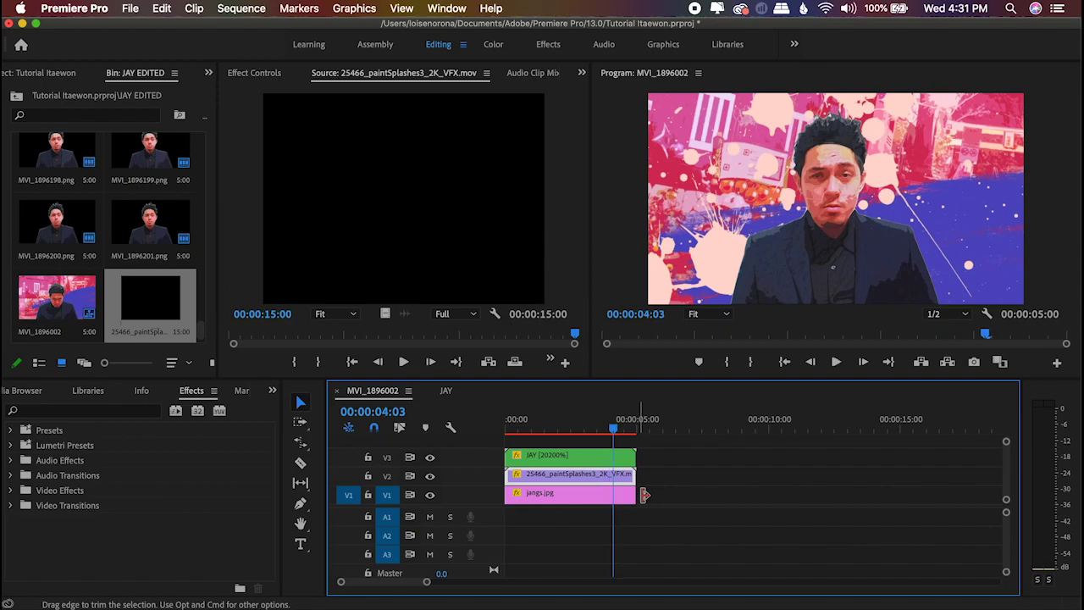